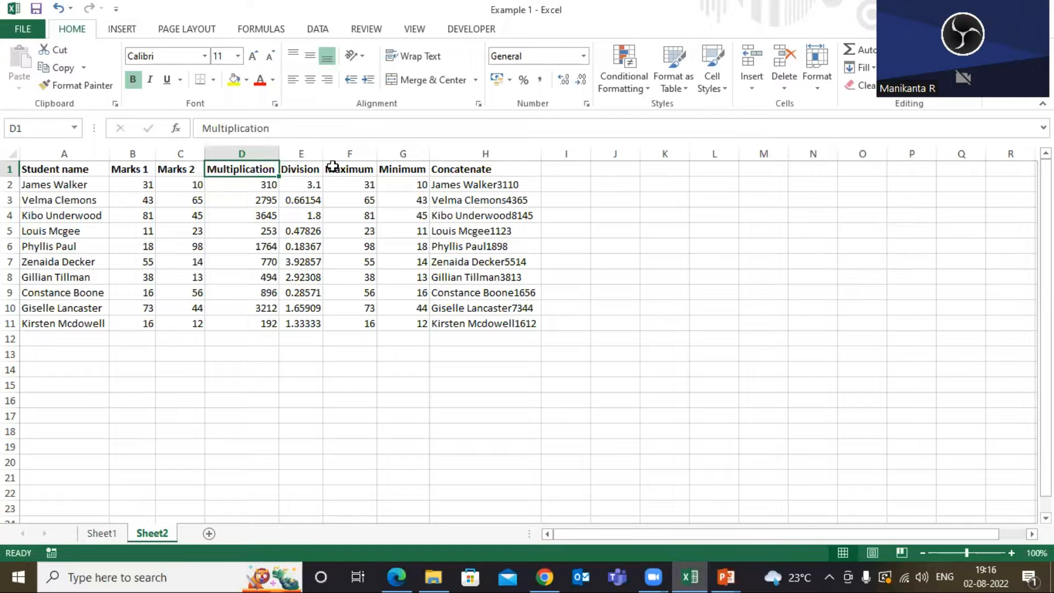
Clear all calculated results from columns D to H for rows 2 through 11.
{"action": "left_click", "coordinate": [403, 169]}
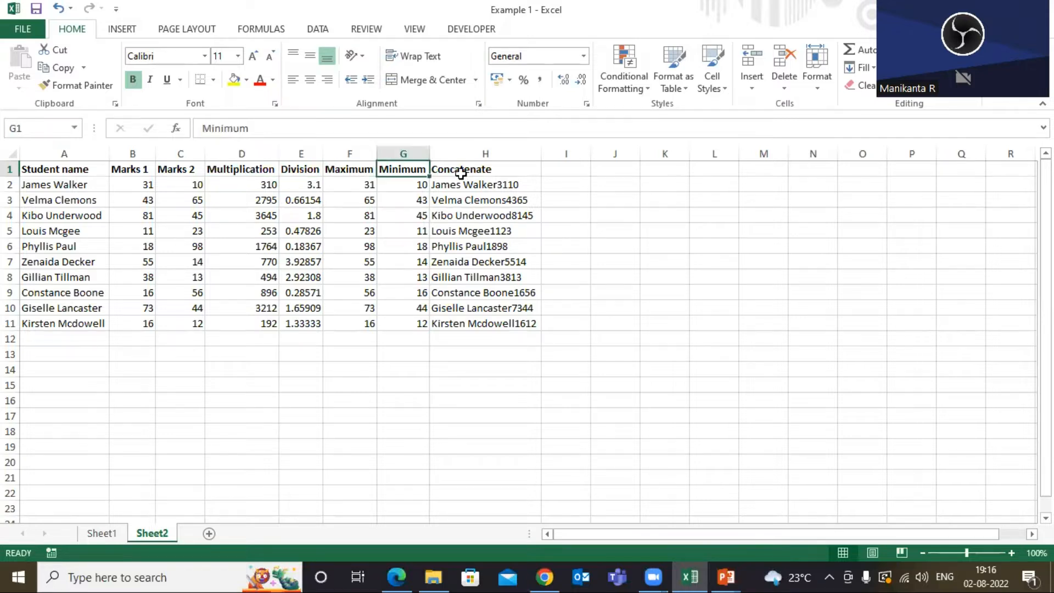
{"action": "left_click", "coordinate": [461, 169]}
{"action": "left_click", "coordinate": [256, 184]}
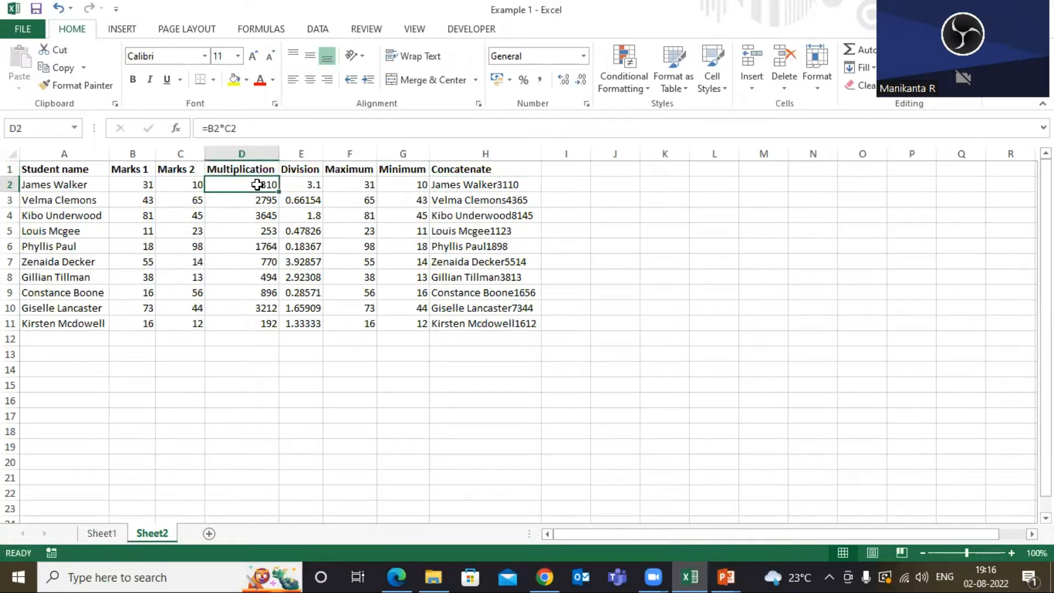
{"action": "key", "text": "shift+Right"}
{"action": "key", "text": "shift+Right"}
{"action": "key", "text": "shift+Right"}
{"action": "key", "text": "shift+Right"}
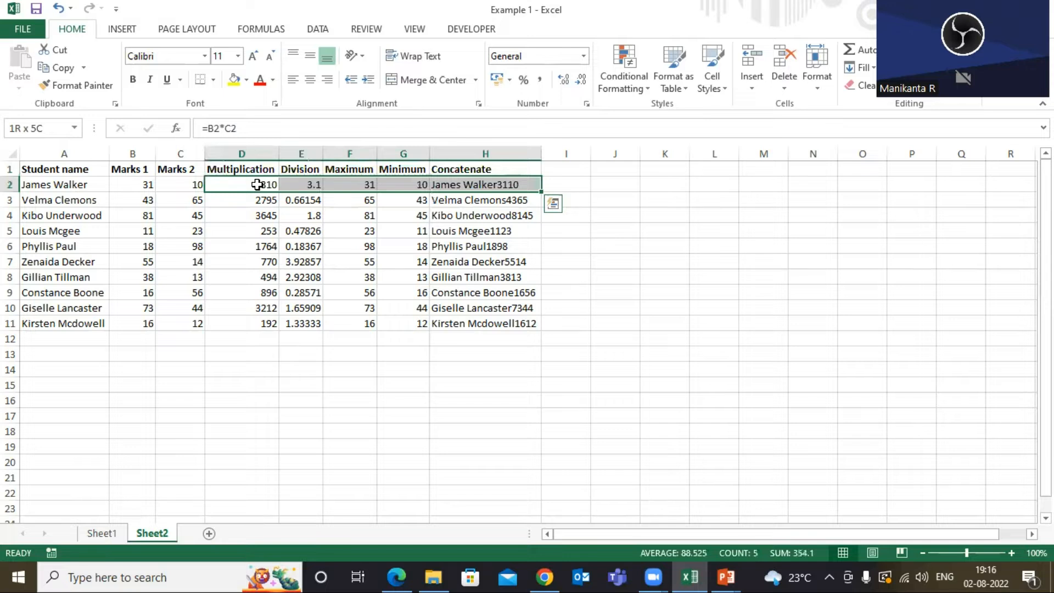
{"action": "key", "text": "shift+Down"}
{"action": "key", "text": "shift+Down"}
{"action": "key", "text": "shift+Down"}
{"action": "key", "text": "shift+Down"}
{"action": "key", "text": "shift+Down"}
{"action": "key", "text": "shift+Down"}
{"action": "key", "text": "shift+Down"}
{"action": "key", "text": "shift+Down"}
{"action": "key", "text": "shift+Down"}
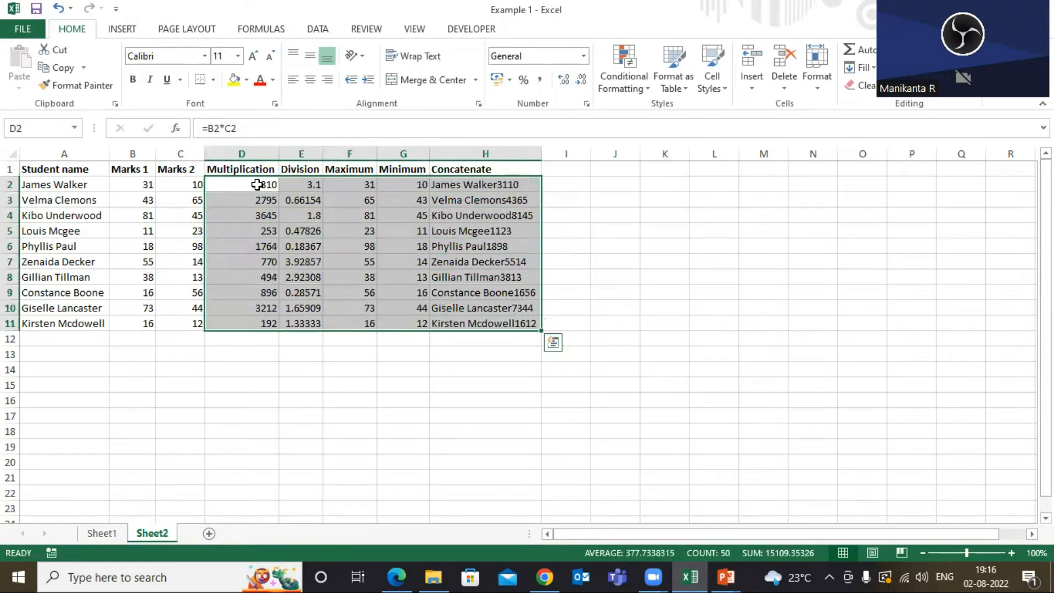
{"action": "key", "text": "Delete"}
Review the student name, marks and result column headers of the table.
{"action": "left_click", "coordinate": [82, 167]}
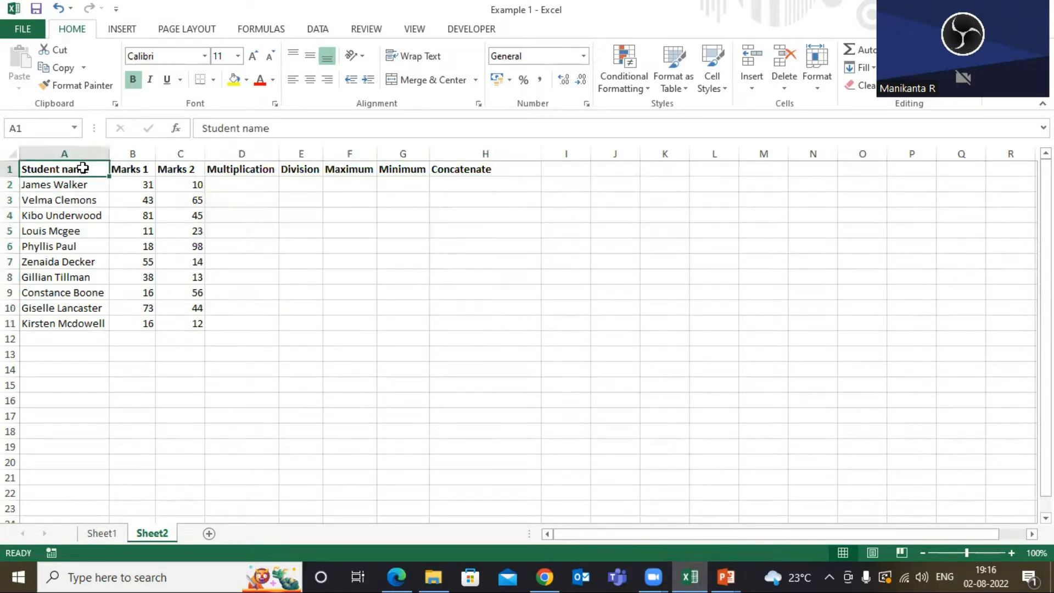
{"action": "left_click", "coordinate": [122, 168]}
{"action": "left_click", "coordinate": [91, 167]}
{"action": "left_click", "coordinate": [128, 170]}
{"action": "left_click", "coordinate": [62, 164]}
{"action": "left_click", "coordinate": [66, 154]}
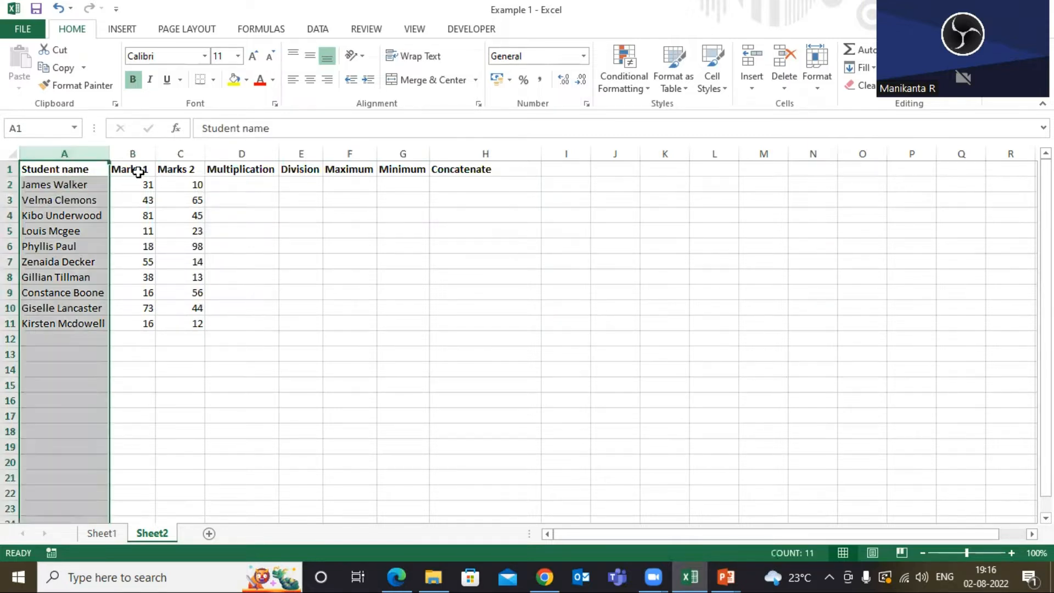
{"action": "left_click", "coordinate": [137, 172]}
{"action": "left_click", "coordinate": [75, 166]}
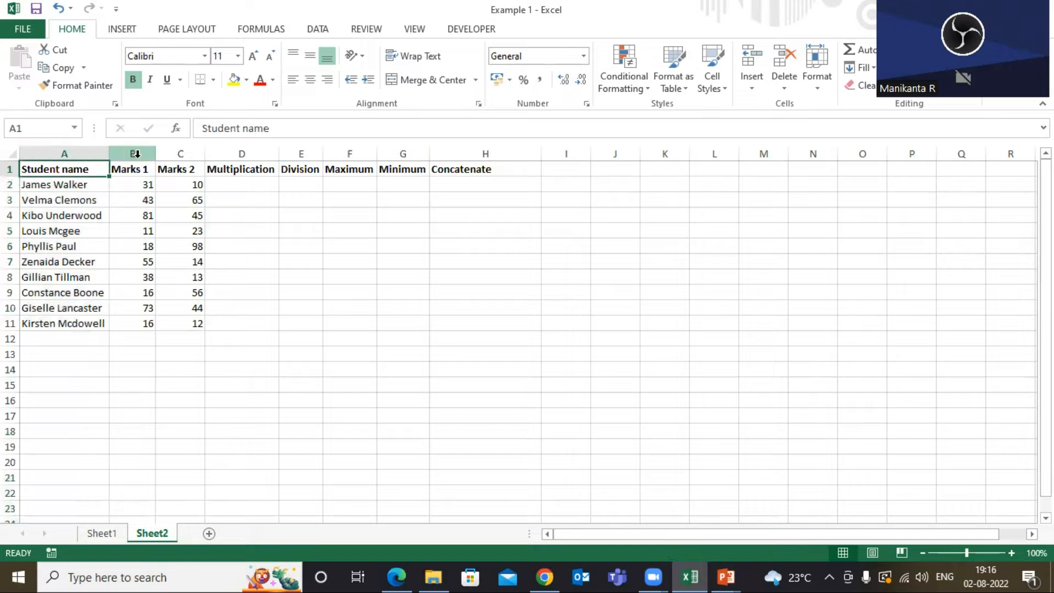
{"action": "left_click", "coordinate": [133, 153]}
{"action": "left_click", "coordinate": [178, 153]}
{"action": "left_click", "coordinate": [70, 171]}
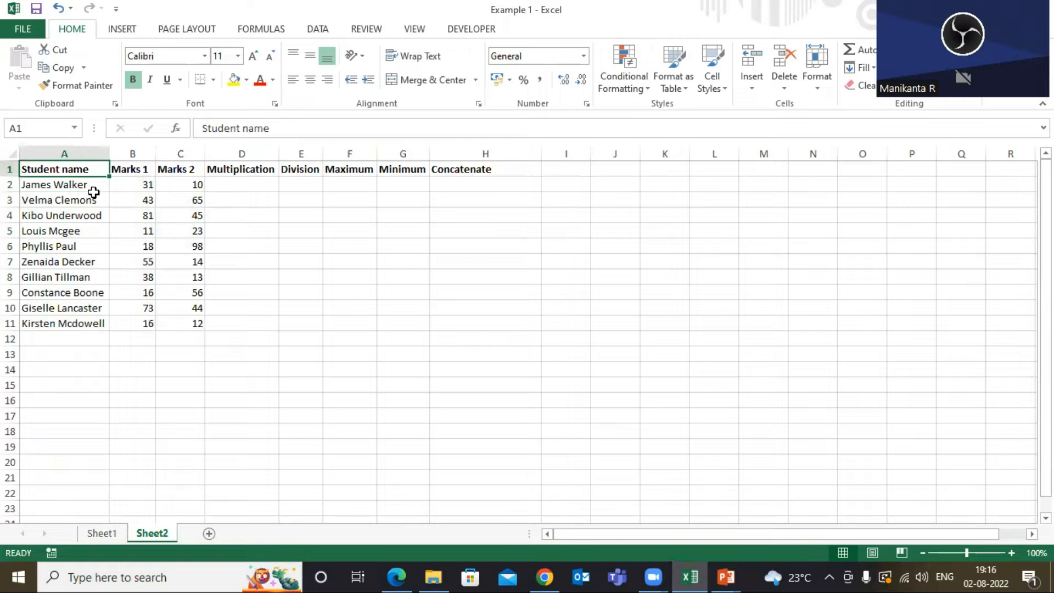
{"action": "left_click", "coordinate": [140, 170]}
{"action": "left_click", "coordinate": [184, 170]}
{"action": "left_click", "coordinate": [244, 169]}
{"action": "left_click_drag", "start_coordinate": [244, 169], "coordinate": [450, 172]}
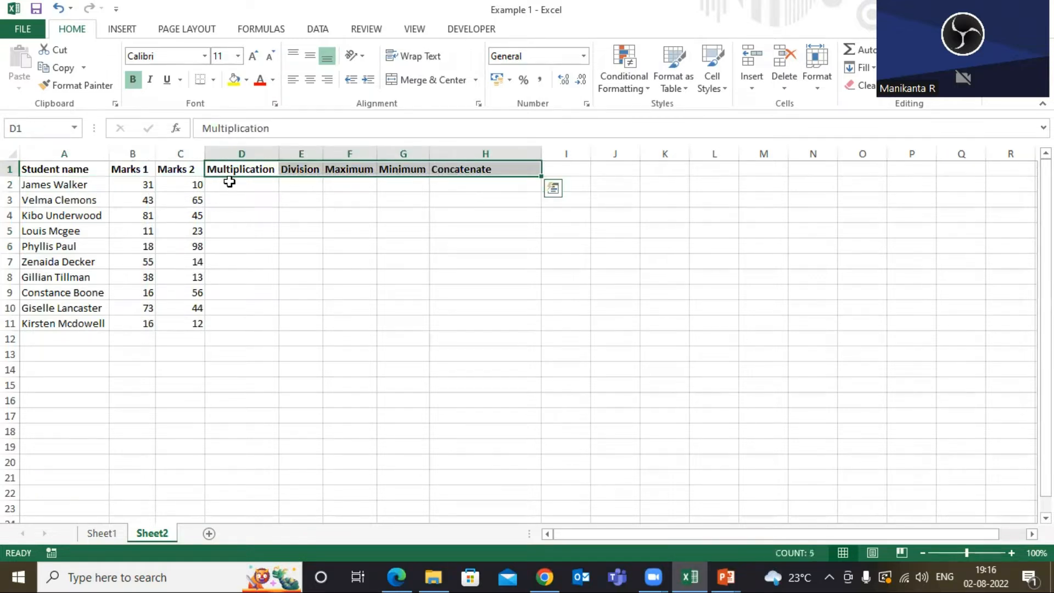
{"action": "left_click", "coordinate": [141, 172]}
{"action": "left_click", "coordinate": [194, 171]}
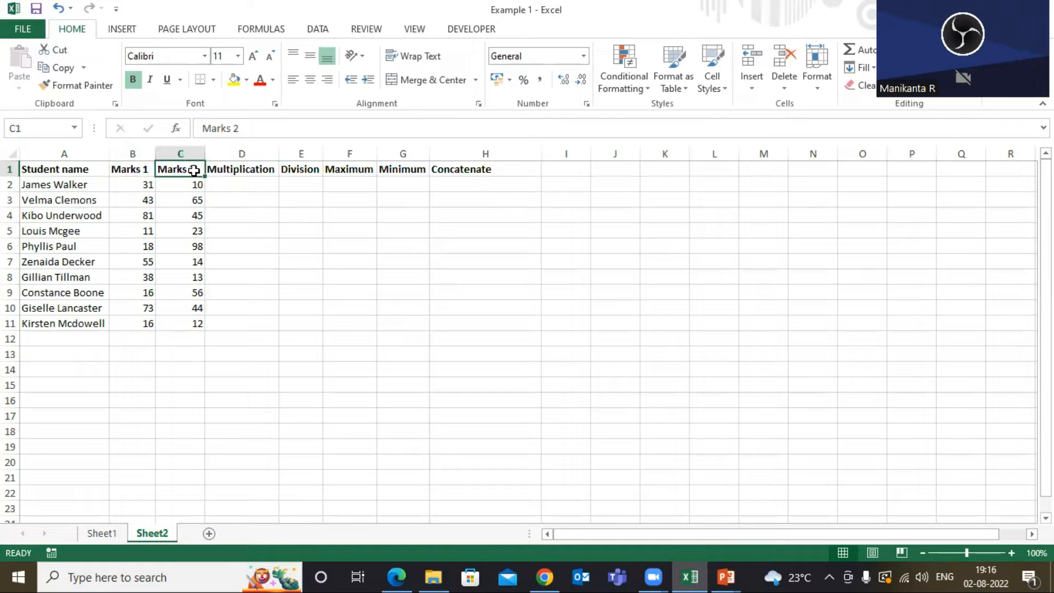
{"action": "left_click", "coordinate": [76, 167]}
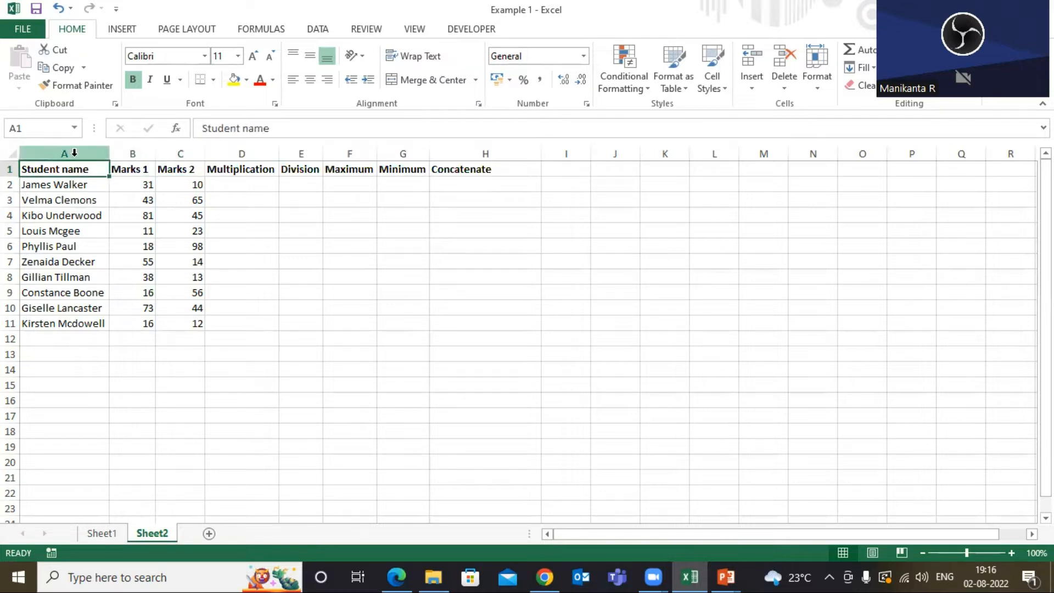
{"action": "key", "text": "ctrl+space"}
{"action": "left_click", "coordinate": [74, 167]}
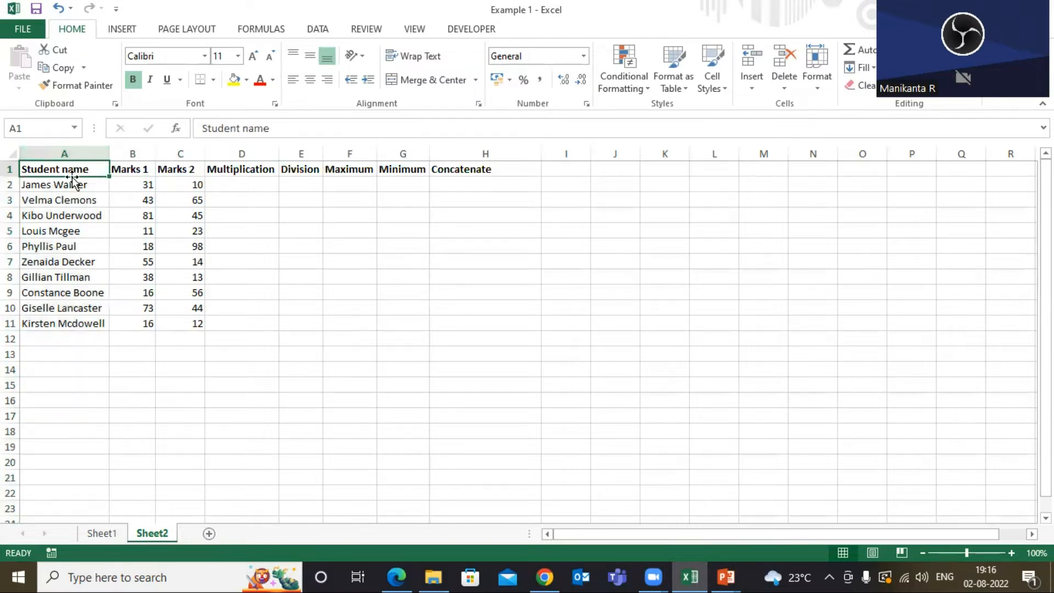
Inspect the Marks 1 and Marks 2 values and the empty result cells for the first student.
{"action": "left_click", "coordinate": [48, 185]}
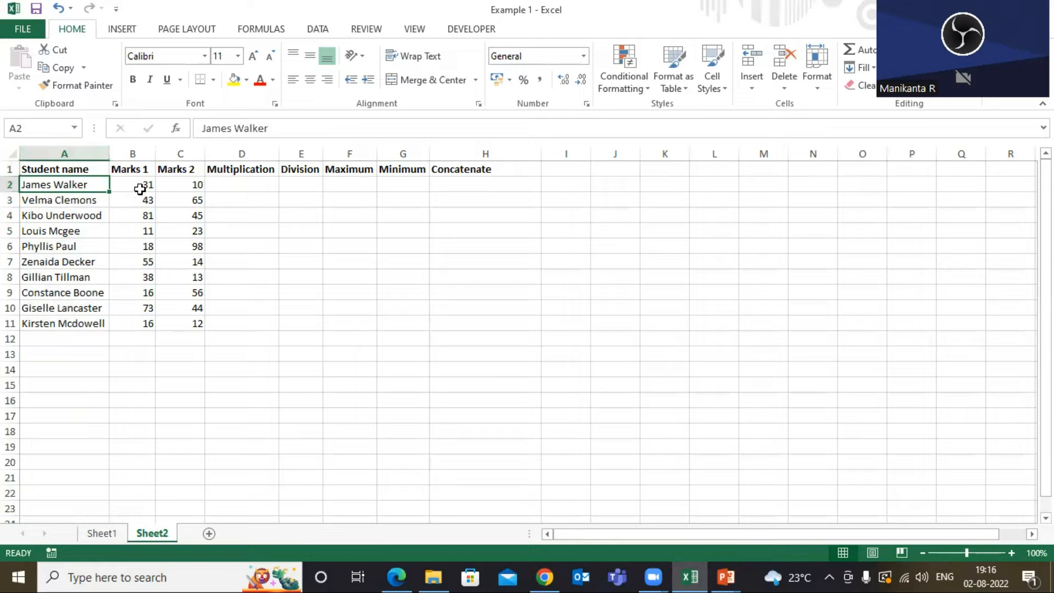
{"action": "left_click", "coordinate": [138, 171]}
{"action": "left_click", "coordinate": [141, 184]}
{"action": "left_click", "coordinate": [144, 168]}
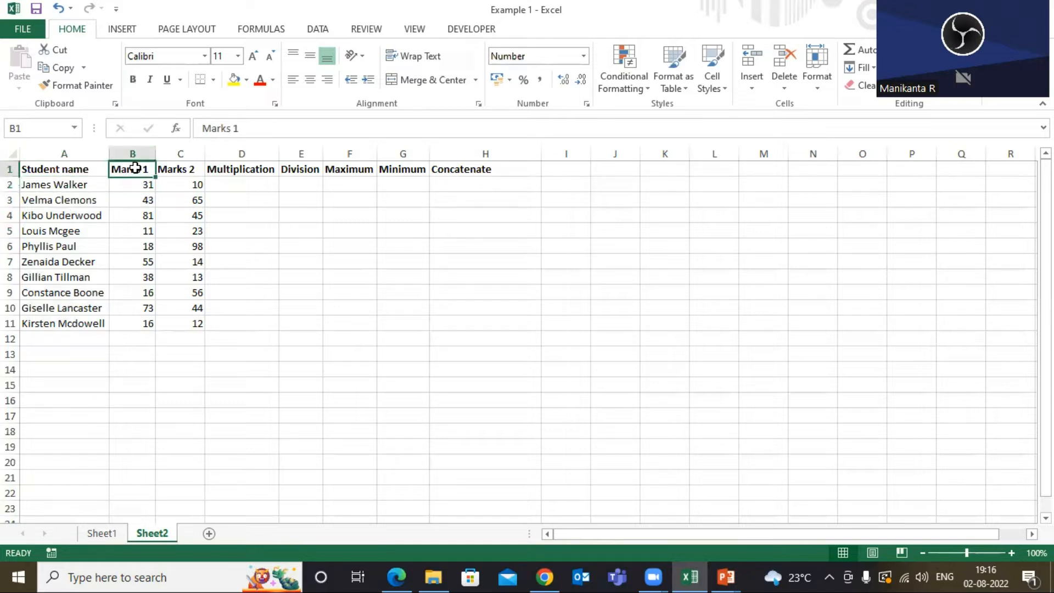
{"action": "left_click", "coordinate": [187, 184]}
{"action": "left_click", "coordinate": [186, 169]}
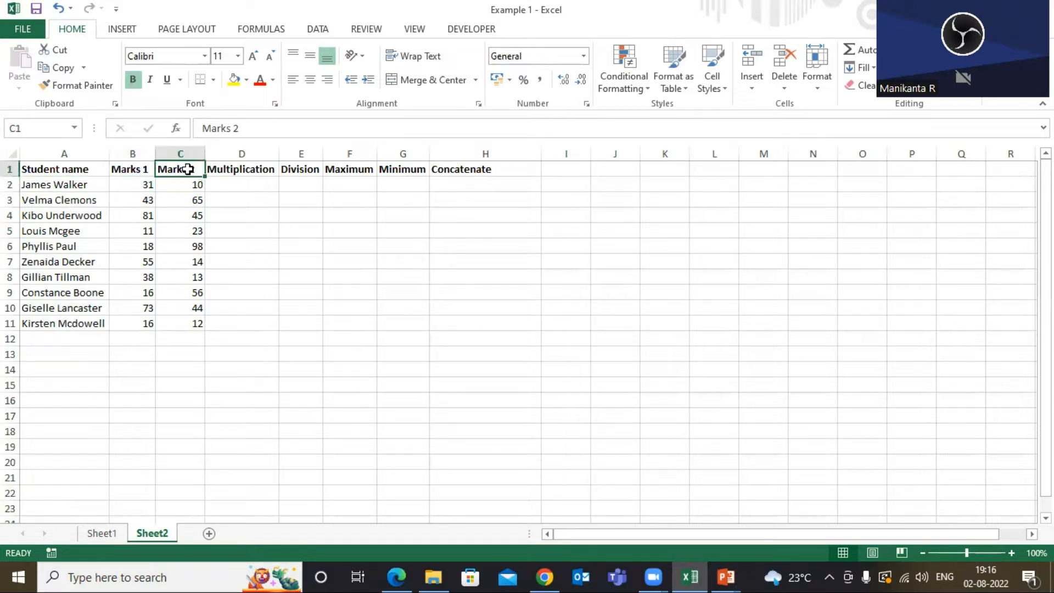
{"action": "left_click", "coordinate": [144, 183]}
{"action": "left_click", "coordinate": [200, 185]}
{"action": "left_click", "coordinate": [219, 184]}
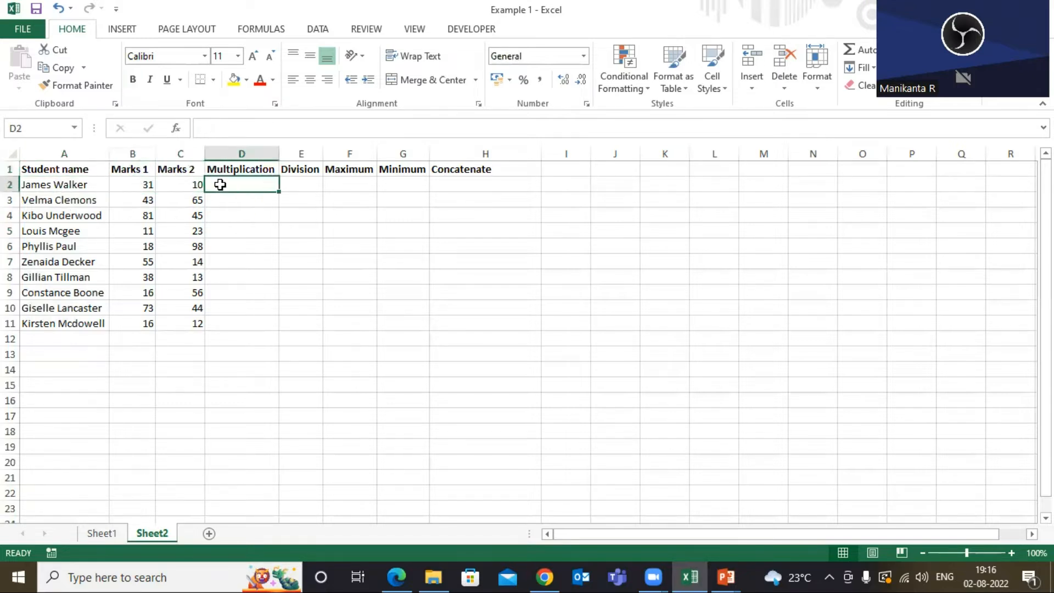
{"action": "left_click", "coordinate": [146, 185]}
{"action": "left_click", "coordinate": [181, 184]}
{"action": "left_click", "coordinate": [147, 185]}
{"action": "left_click", "coordinate": [178, 184]}
{"action": "left_click", "coordinate": [258, 184]}
{"action": "left_click", "coordinate": [312, 178]}
{"action": "left_click", "coordinate": [335, 182]}
{"action": "left_click_drag", "start_coordinate": [147, 184], "coordinate": [183, 184]}
{"action": "left_click", "coordinate": [300, 184]}
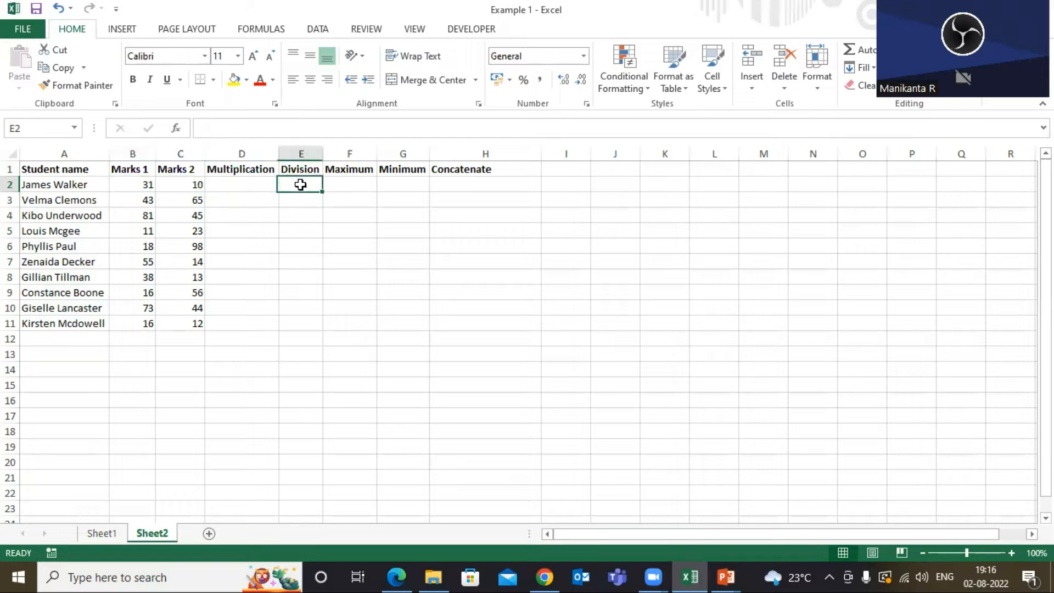
{"action": "left_click", "coordinate": [350, 184]}
{"action": "left_click", "coordinate": [391, 181]}
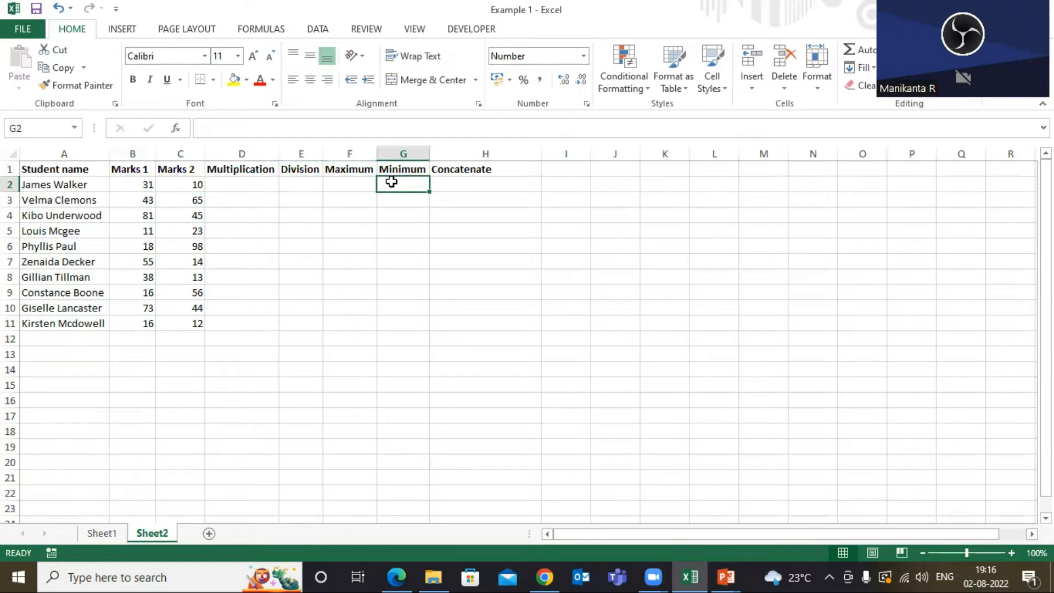
{"action": "left_click_drag", "start_coordinate": [144, 184], "coordinate": [175, 184]}
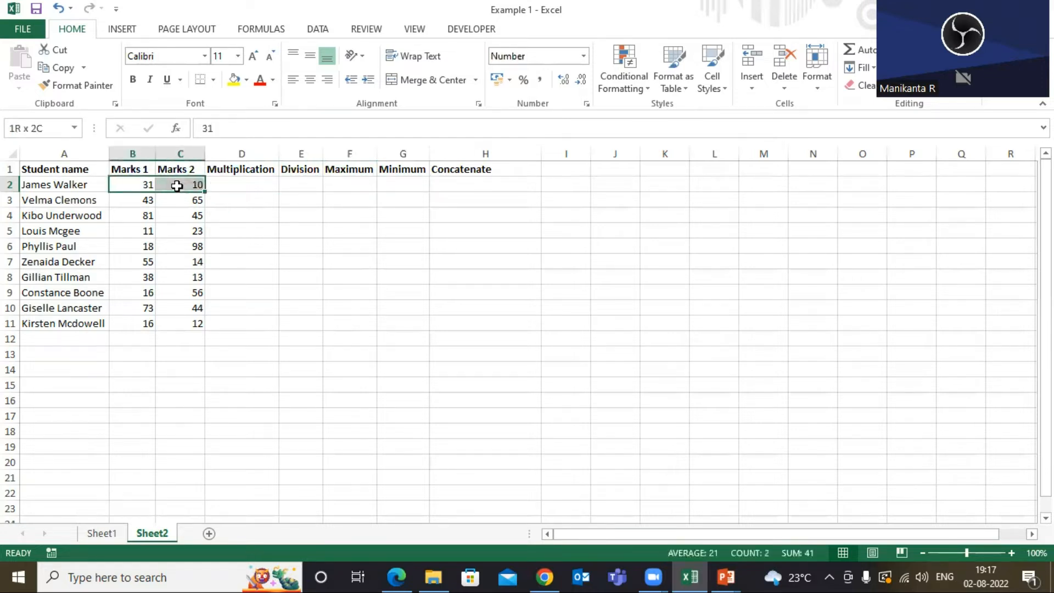
{"action": "left_click", "coordinate": [400, 182]}
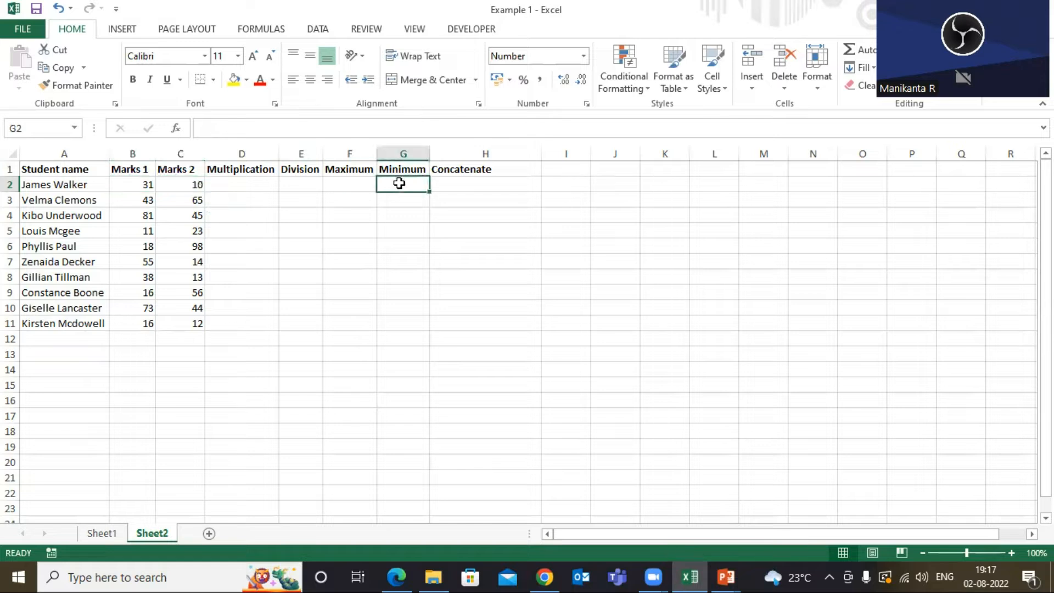
{"action": "left_click", "coordinate": [457, 183]}
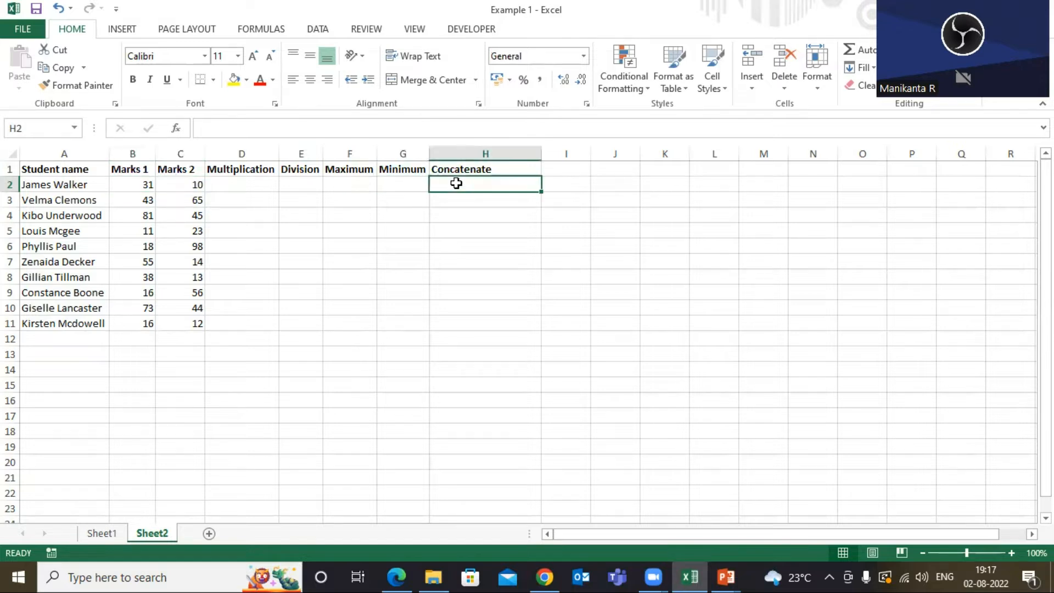
{"action": "left_click", "coordinate": [97, 170]}
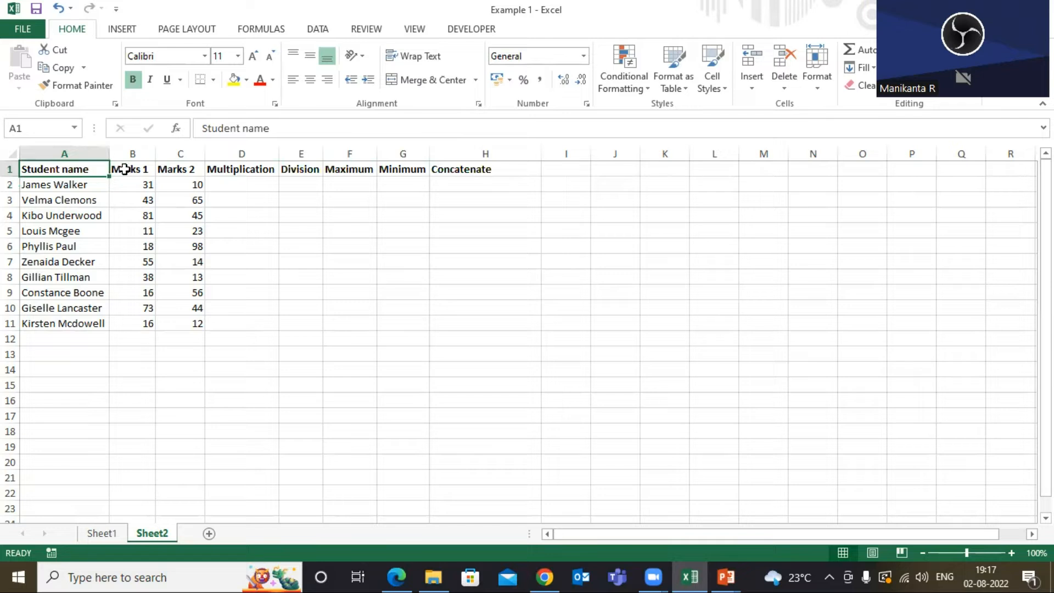
{"action": "left_click", "coordinate": [249, 173]}
{"action": "left_click", "coordinate": [68, 169]}
{"action": "left_click", "coordinate": [247, 170]}
{"action": "left_click", "coordinate": [75, 174]}
{"action": "left_click", "coordinate": [241, 170]}
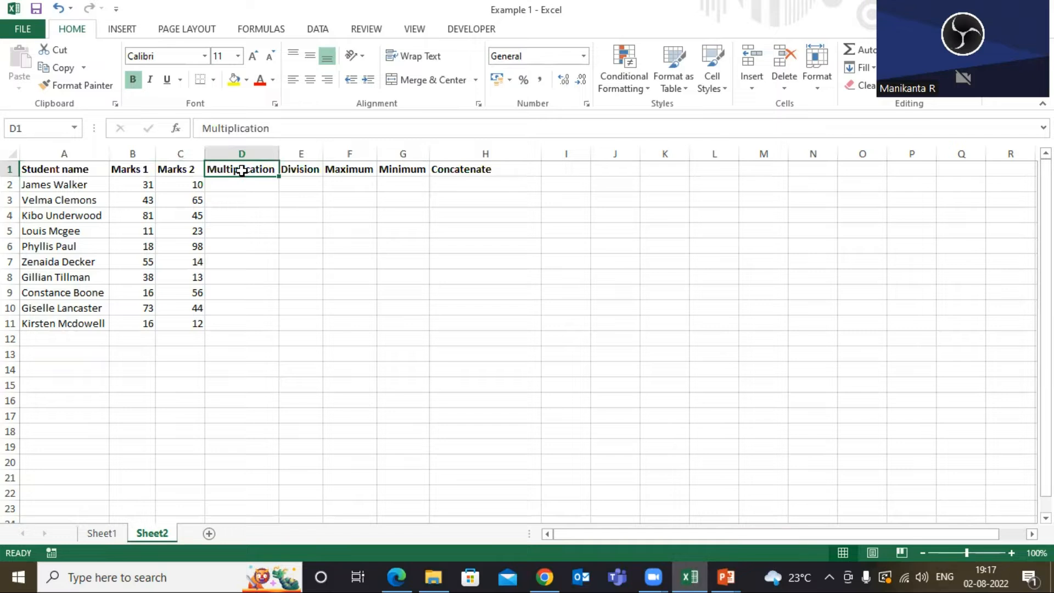
{"action": "left_click", "coordinate": [238, 183]}
{"action": "left_click", "coordinate": [241, 171]}
{"action": "left_click", "coordinate": [246, 185]}
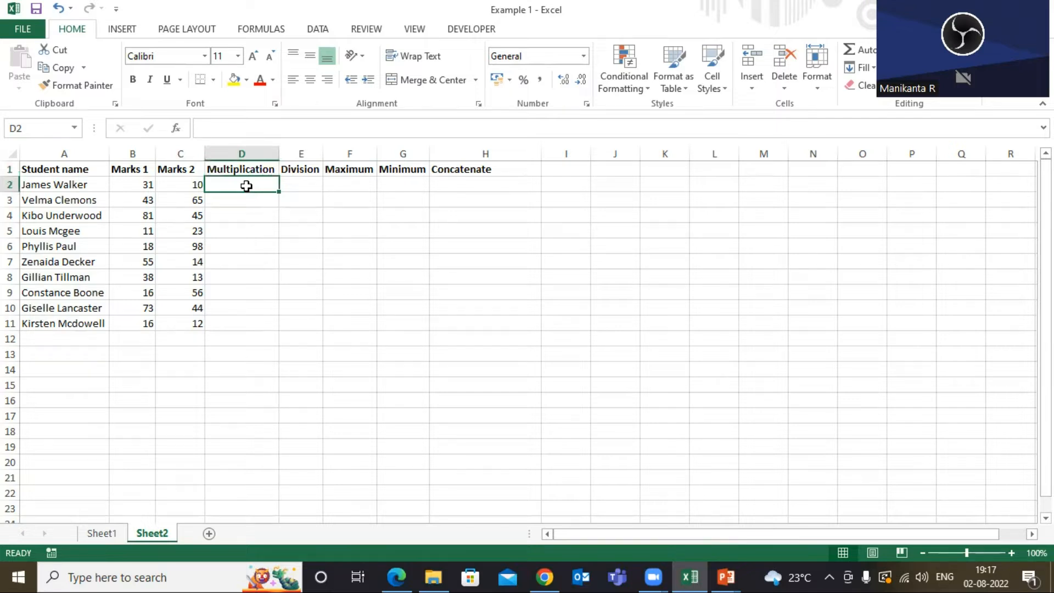
Enter a formula in D2 multiplying Marks 1 by Marks 2 (=B2*C2) for the first student.
{"action": "type", "text": "="}
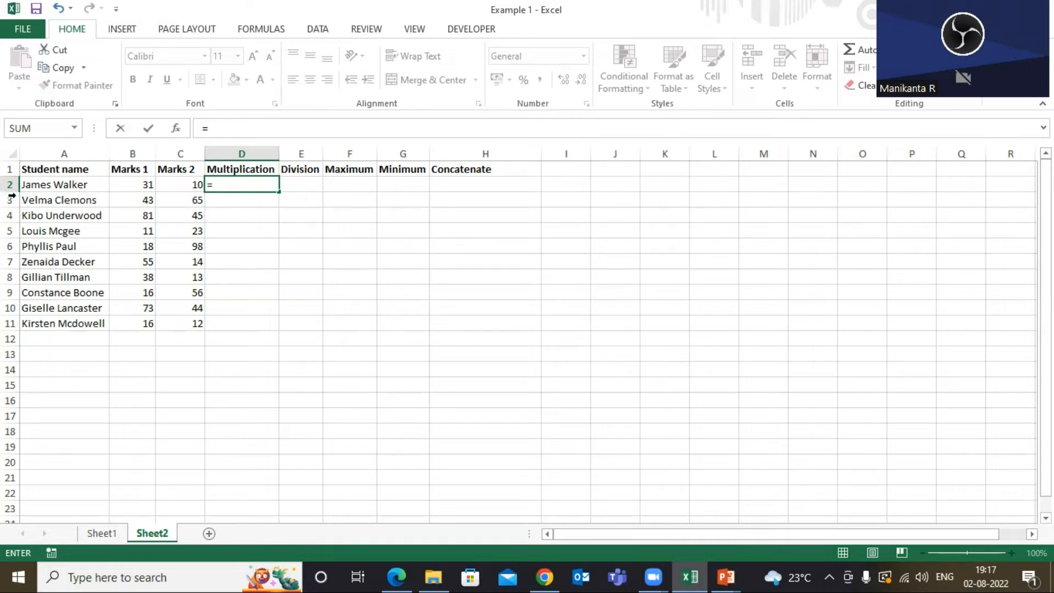
{"action": "left_click", "coordinate": [129, 184]}
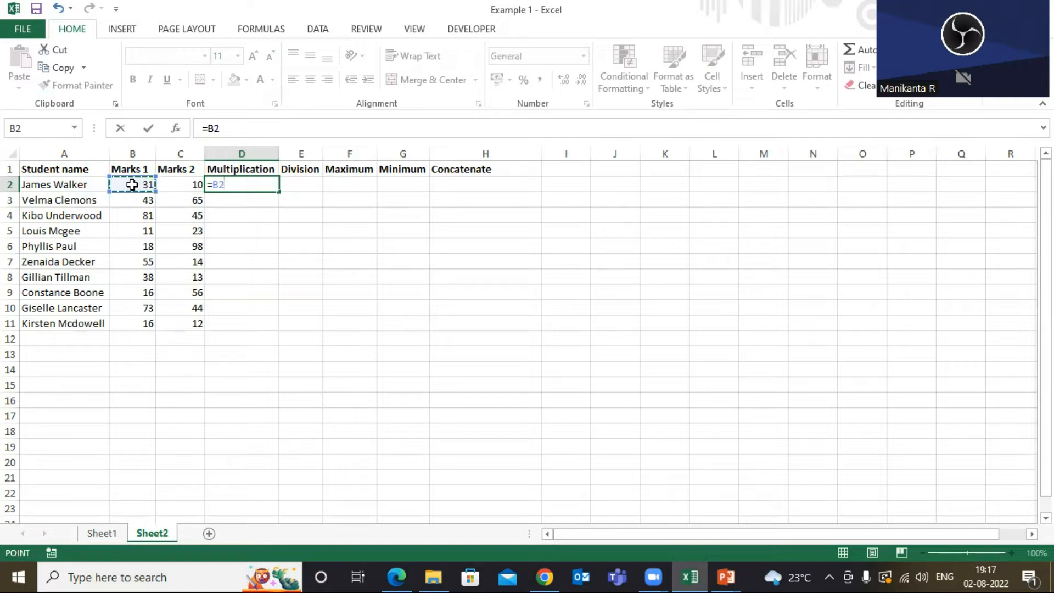
{"action": "type", "text": "*"}
{"action": "left_click", "coordinate": [183, 183]}
{"action": "key", "text": "Return"}
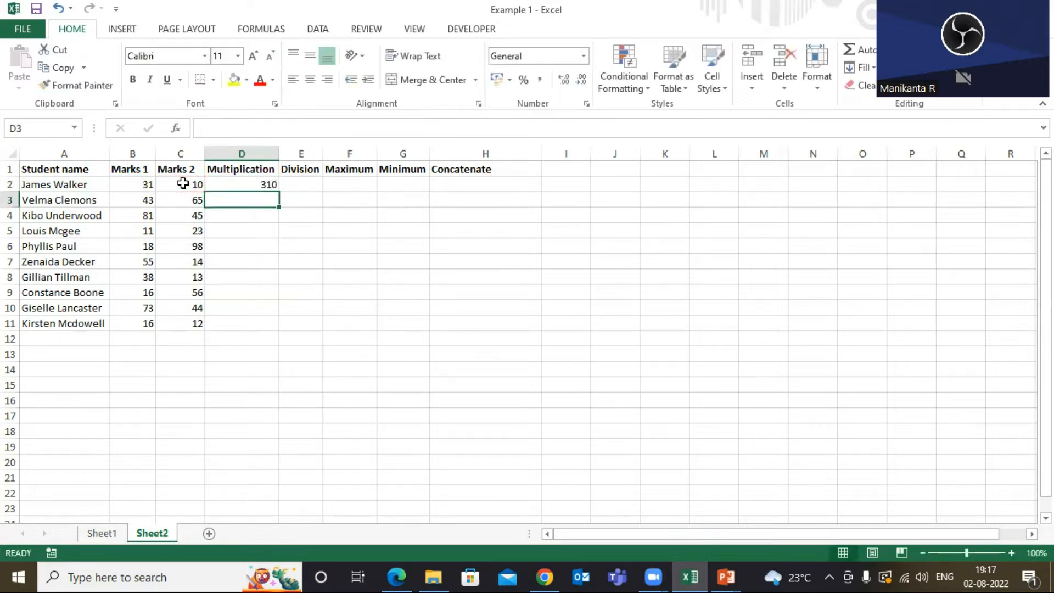
Review the D2 formula and the Marks 1 and Marks 2 cells it references.
{"action": "left_click", "coordinate": [242, 184]}
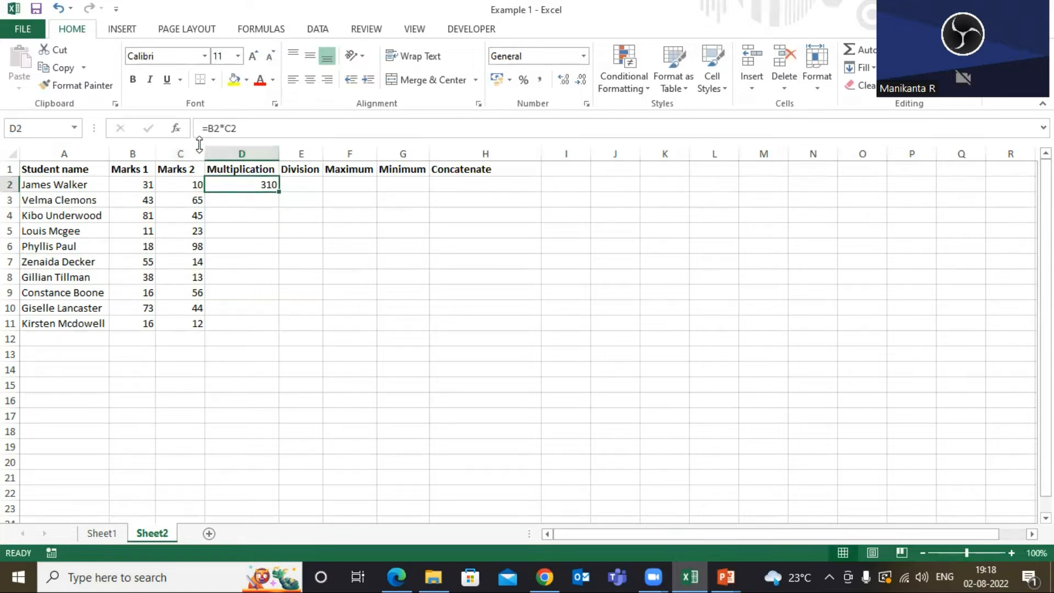
{"action": "left_click", "coordinate": [138, 186]}
{"action": "double_click", "coordinate": [137, 187]}
{"action": "key", "text": "Escape"}
{"action": "left_click", "coordinate": [85, 185]}
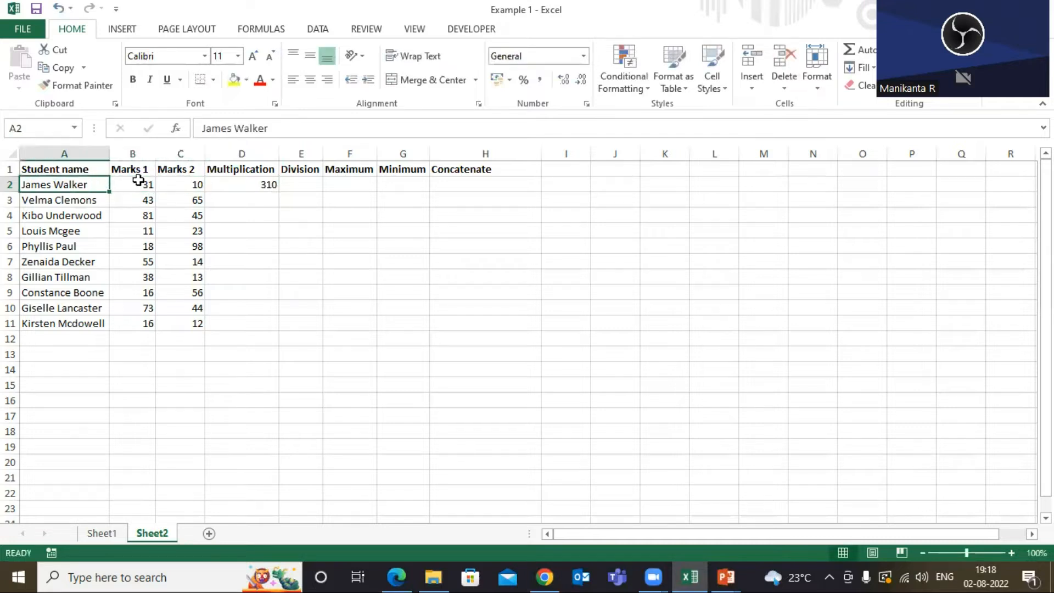
{"action": "left_click", "coordinate": [137, 182]}
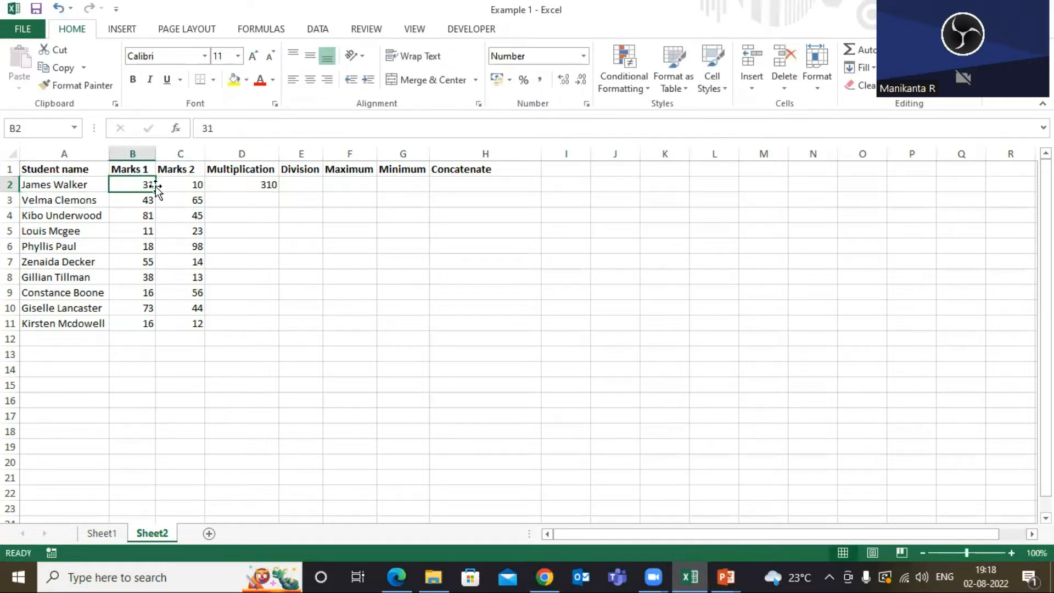
{"action": "left_click", "coordinate": [146, 169]}
{"action": "left_click", "coordinate": [141, 183]}
{"action": "left_click", "coordinate": [190, 171]}
{"action": "left_click", "coordinate": [190, 185]}
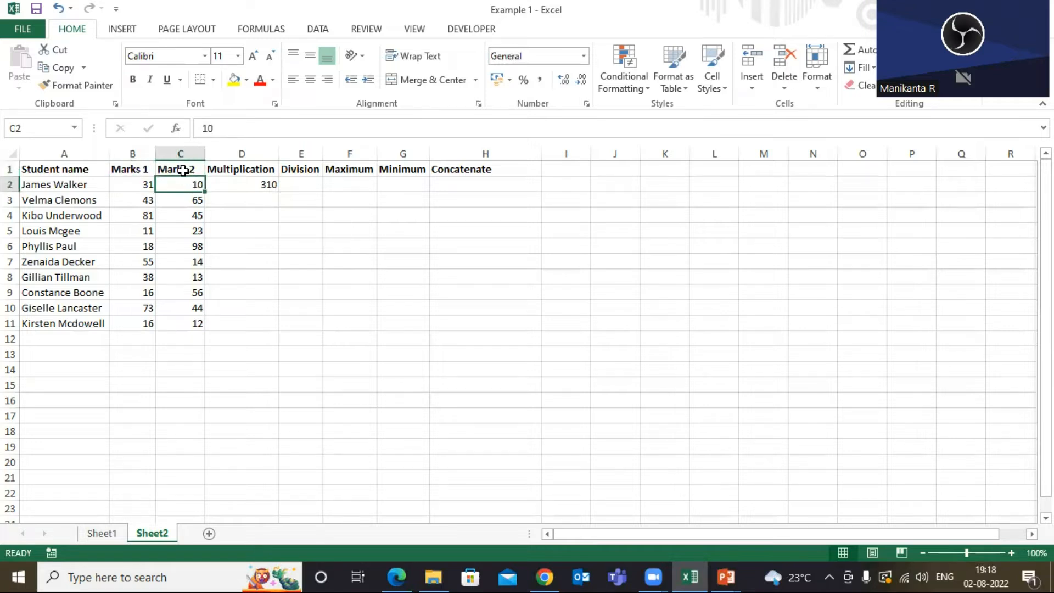
{"action": "left_click", "coordinate": [53, 188]}
{"action": "left_click", "coordinate": [177, 185]}
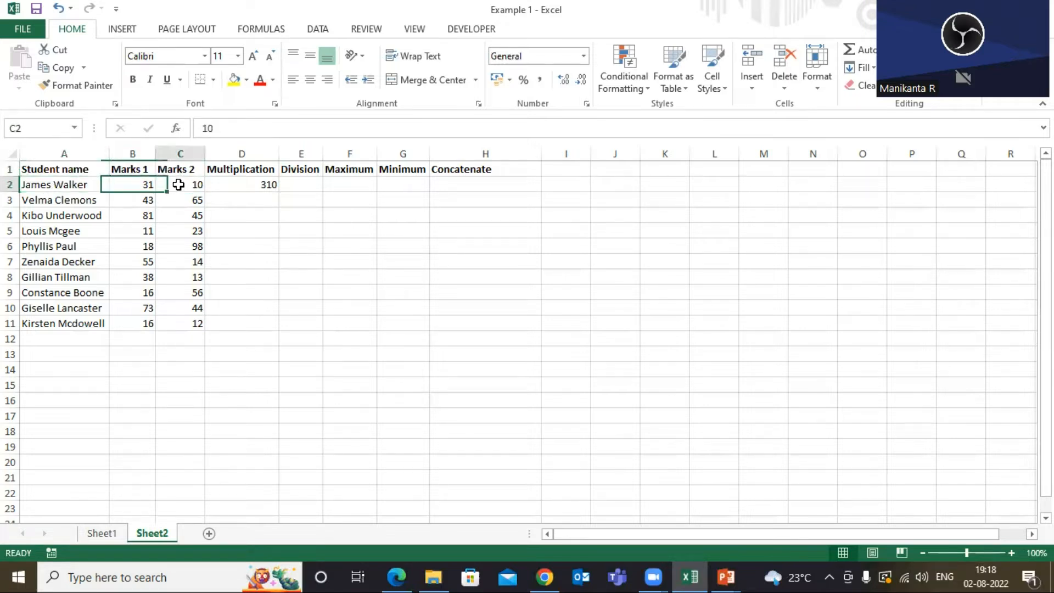
{"action": "left_click", "coordinate": [241, 185]}
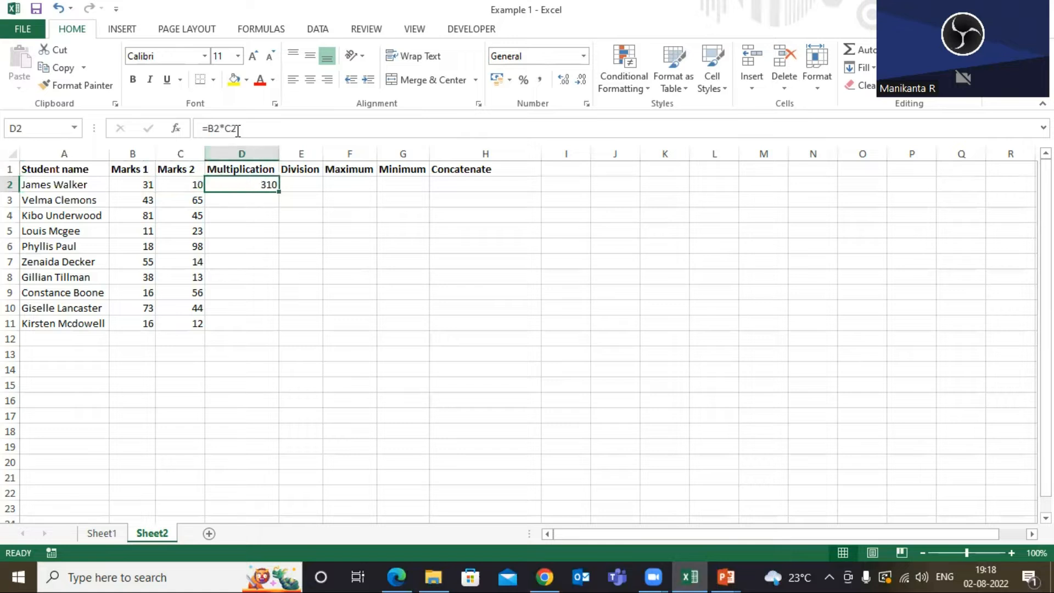
{"action": "left_click", "coordinate": [131, 186]}
Fill the multiplication formula down the Multiplication column through row 11.
{"action": "left_click", "coordinate": [244, 184]}
{"action": "left_click", "coordinate": [179, 185]}
{"action": "left_click", "coordinate": [241, 190]}
{"action": "double_click", "coordinate": [280, 192]}
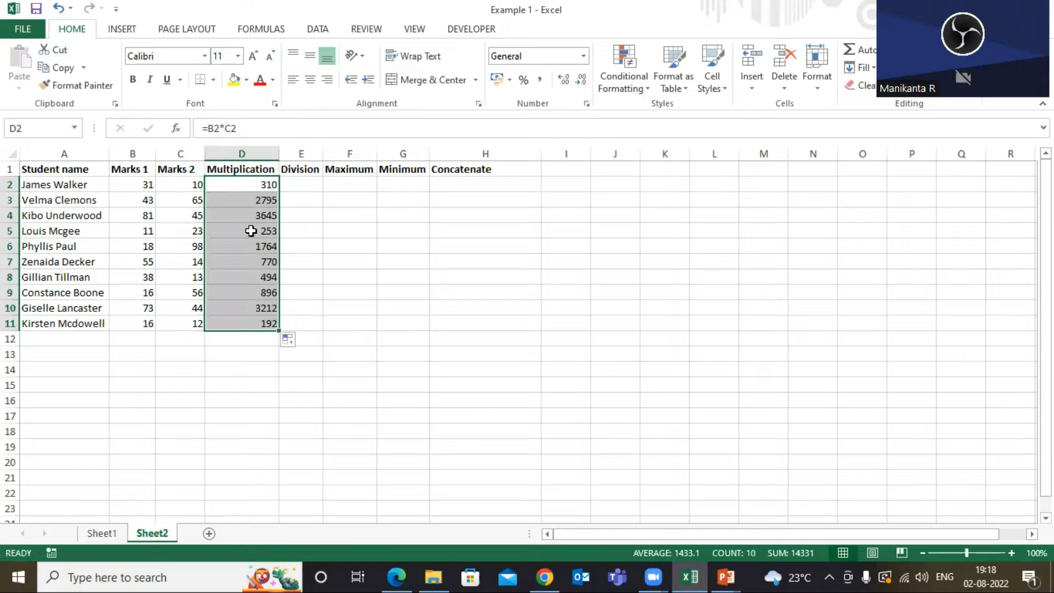
{"action": "left_click", "coordinate": [257, 166]}
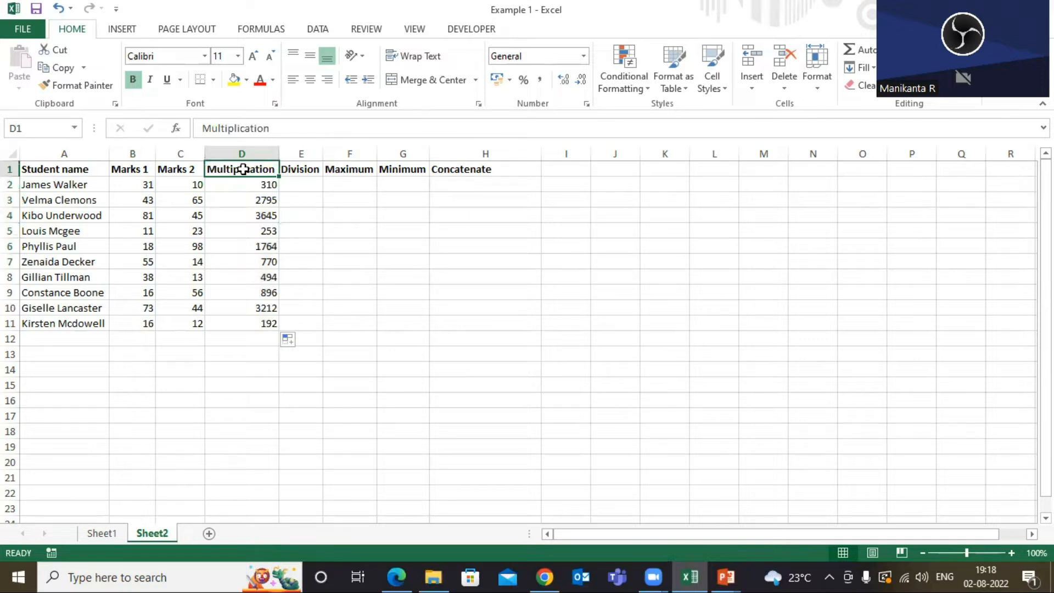
Examine the column headers leading up to the Division column.
{"action": "left_click", "coordinate": [79, 168]}
{"action": "left_click", "coordinate": [212, 168]}
{"action": "left_click", "coordinate": [69, 169]}
{"action": "left_click", "coordinate": [227, 167]}
{"action": "left_click", "coordinate": [299, 168]}
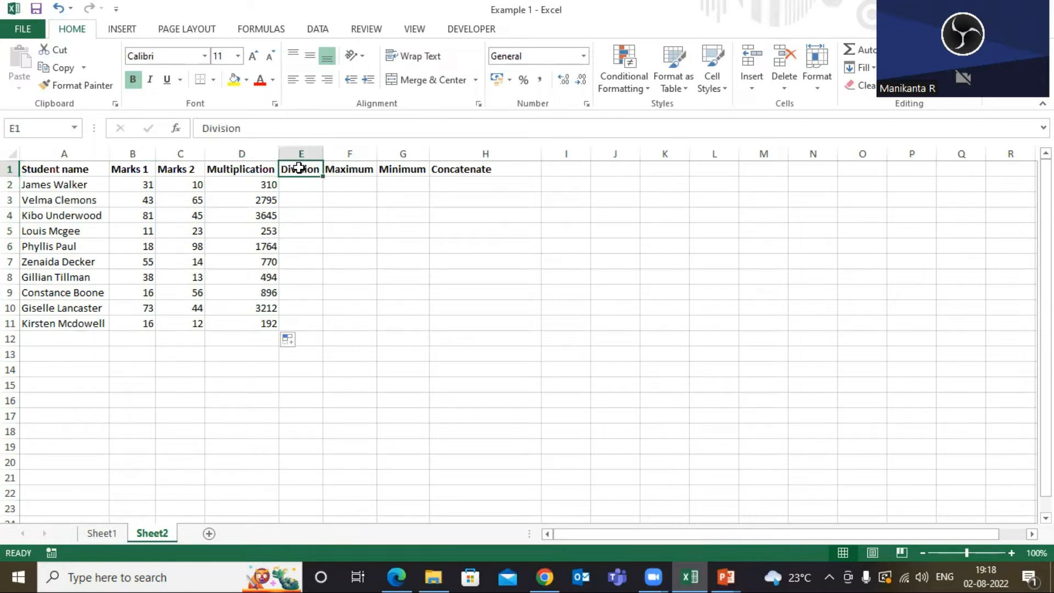
Review the first student's Marks 1 and Marks 2 values and the Division column header.
{"action": "left_click", "coordinate": [141, 189]}
{"action": "left_click", "coordinate": [179, 185]}
{"action": "left_click", "coordinate": [141, 183]}
{"action": "left_click", "coordinate": [177, 183]}
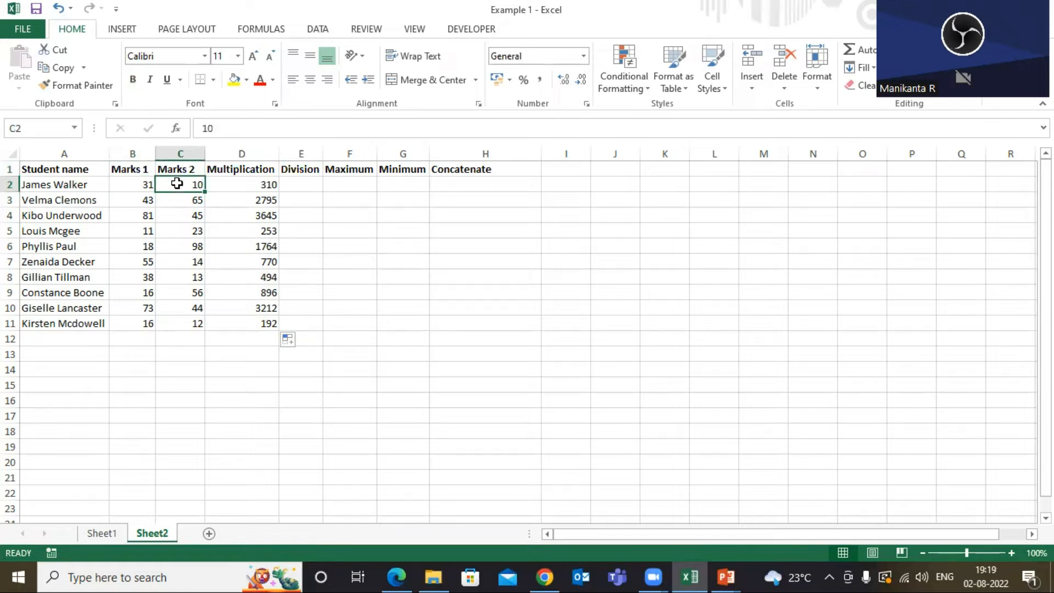
{"action": "left_click", "coordinate": [140, 183]}
{"action": "left_click", "coordinate": [197, 182]}
{"action": "left_click", "coordinate": [303, 169]}
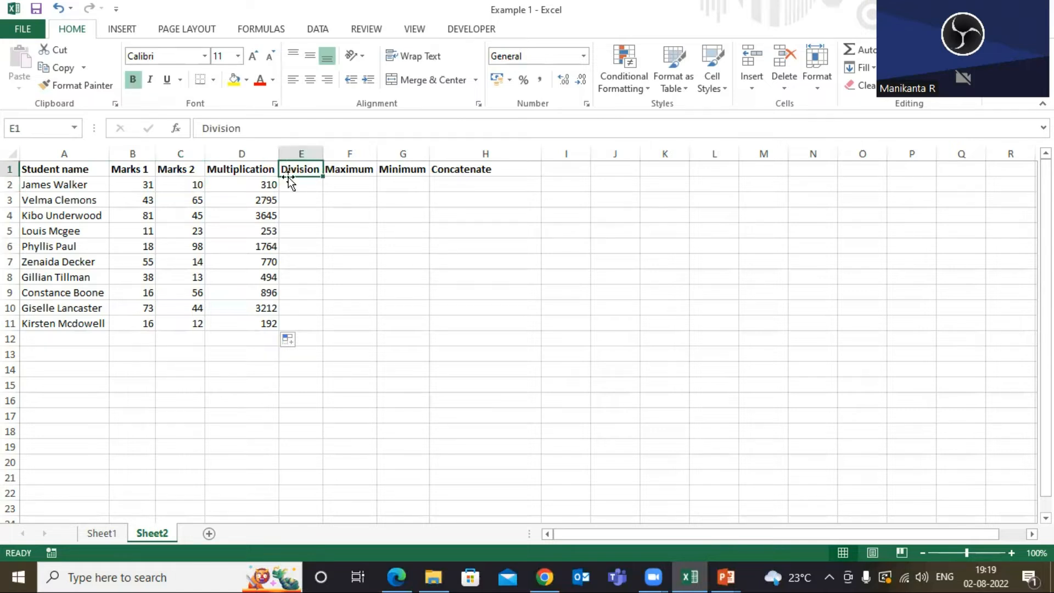
{"action": "left_click", "coordinate": [267, 169]}
{"action": "left_click", "coordinate": [310, 170]}
Enter a formula in E2 dividing Marks 1 by Marks 2 (=B2/C2) for the first student.
{"action": "left_click", "coordinate": [303, 186]}
{"action": "type", "text": "="}
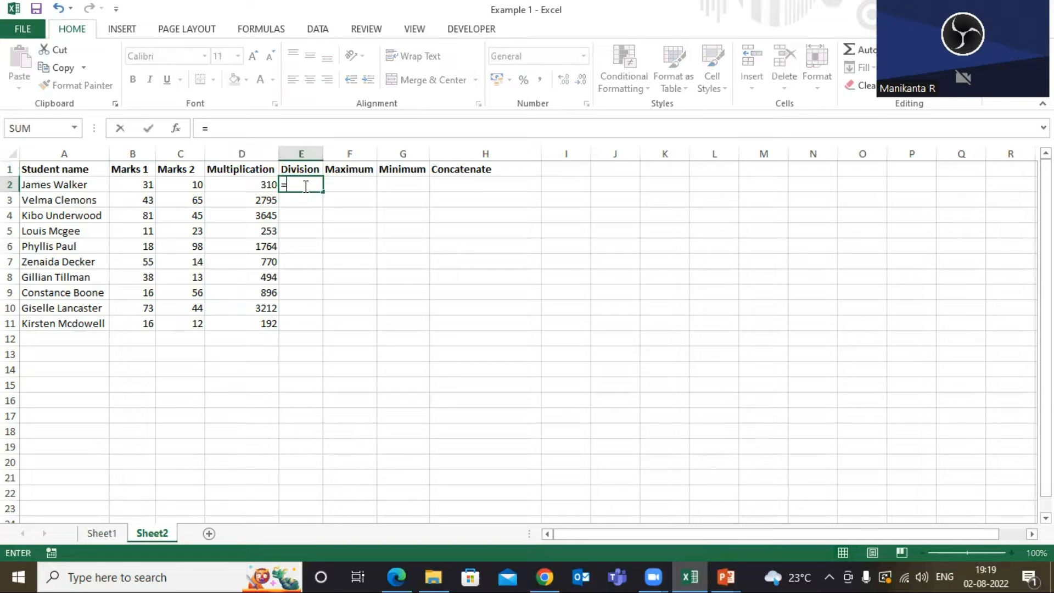
{"action": "left_click", "coordinate": [142, 185]}
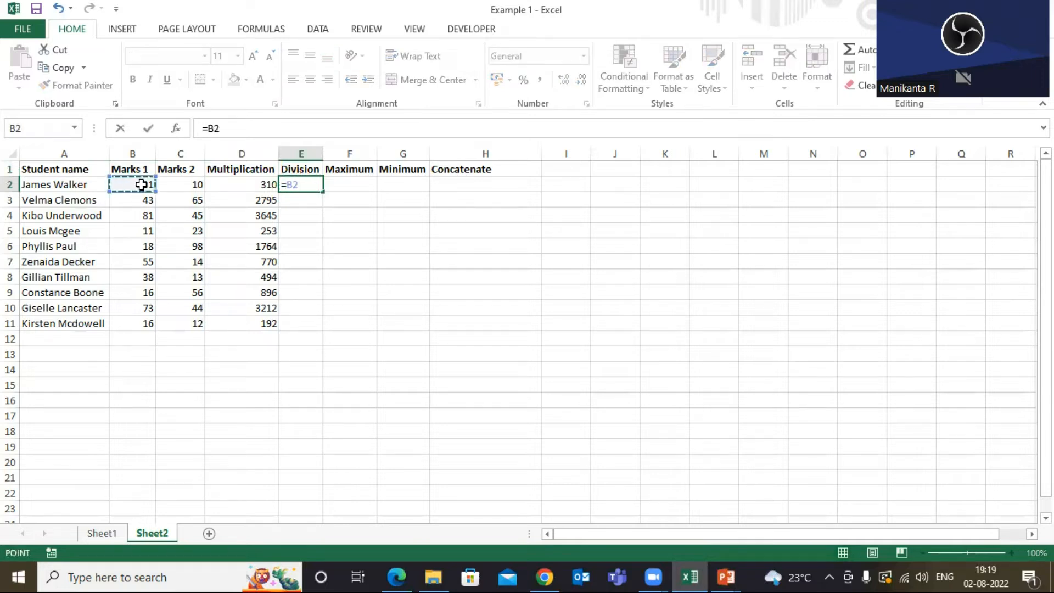
{"action": "type", "text": "/"}
{"action": "left_click", "coordinate": [186, 186]}
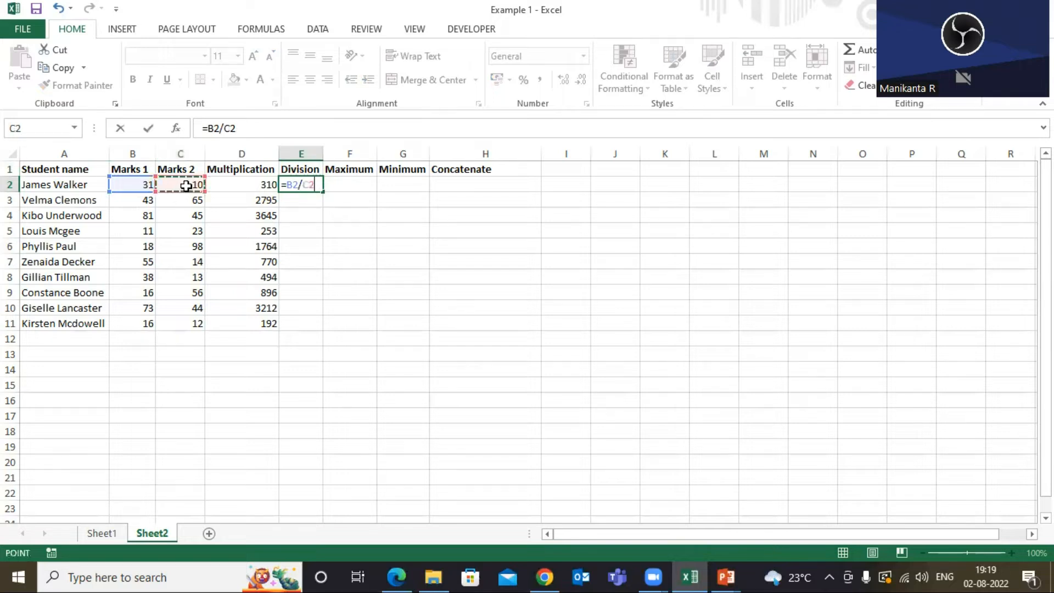
{"action": "key", "text": "Return"}
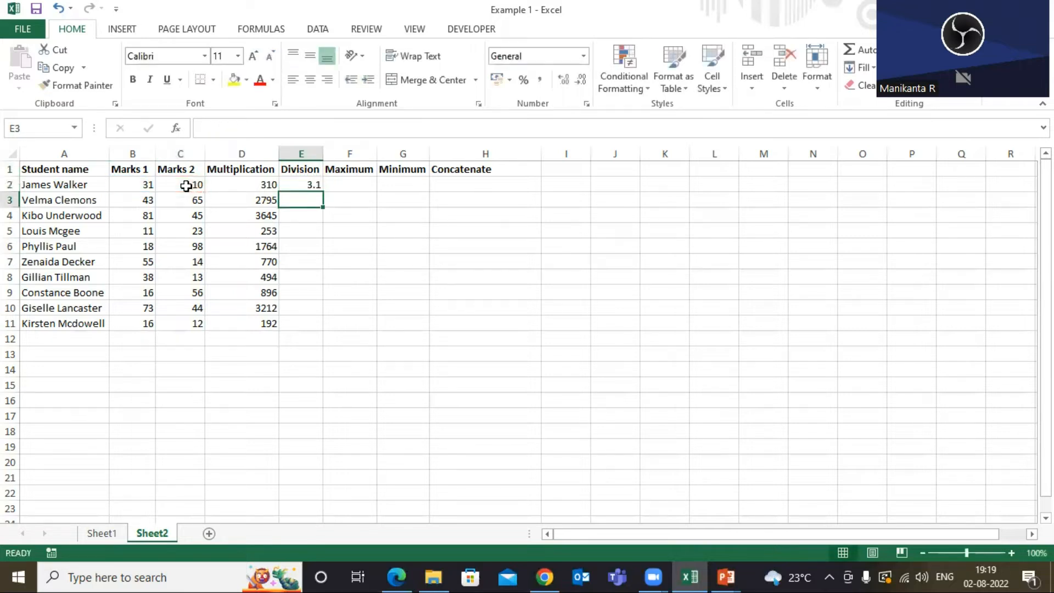
Fill the division formula down the Division column through row 11.
{"action": "left_click", "coordinate": [310, 185]}
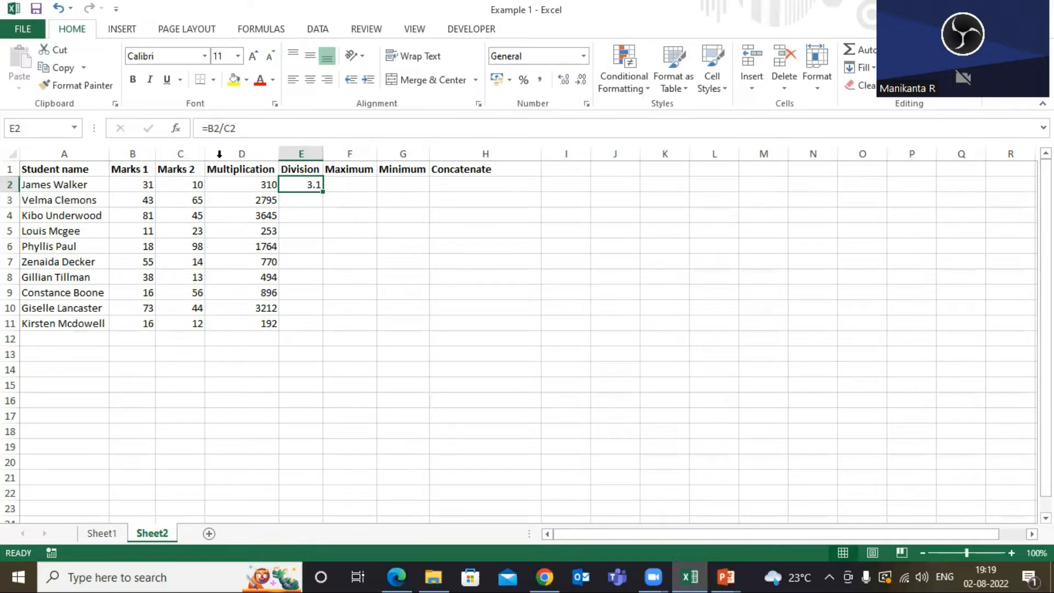
{"action": "left_click", "coordinate": [149, 186]}
{"action": "left_click_drag", "start_coordinate": [149, 186], "coordinate": [183, 185]}
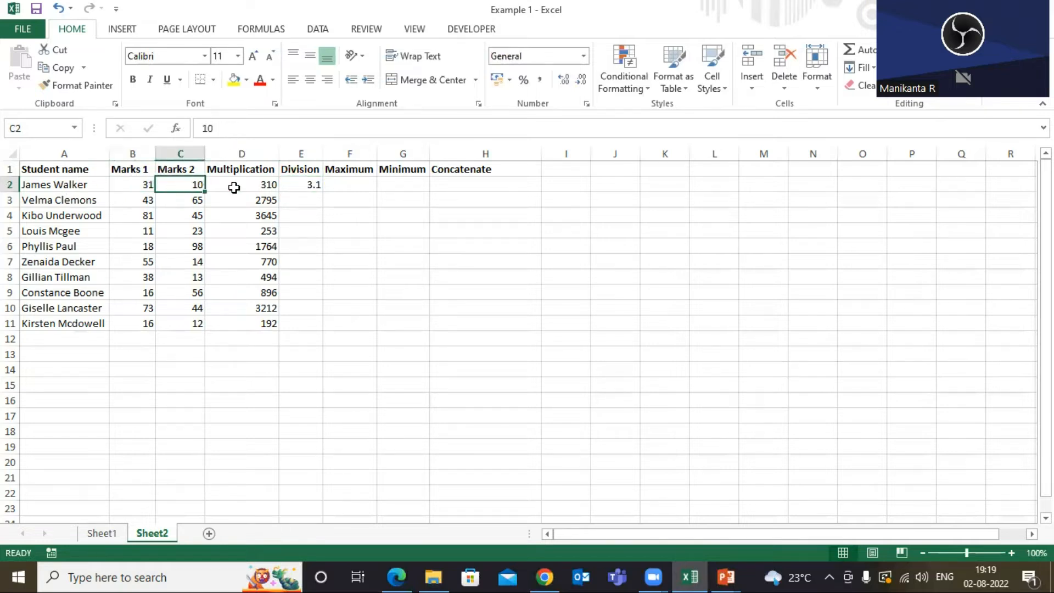
{"action": "left_click", "coordinate": [288, 185]}
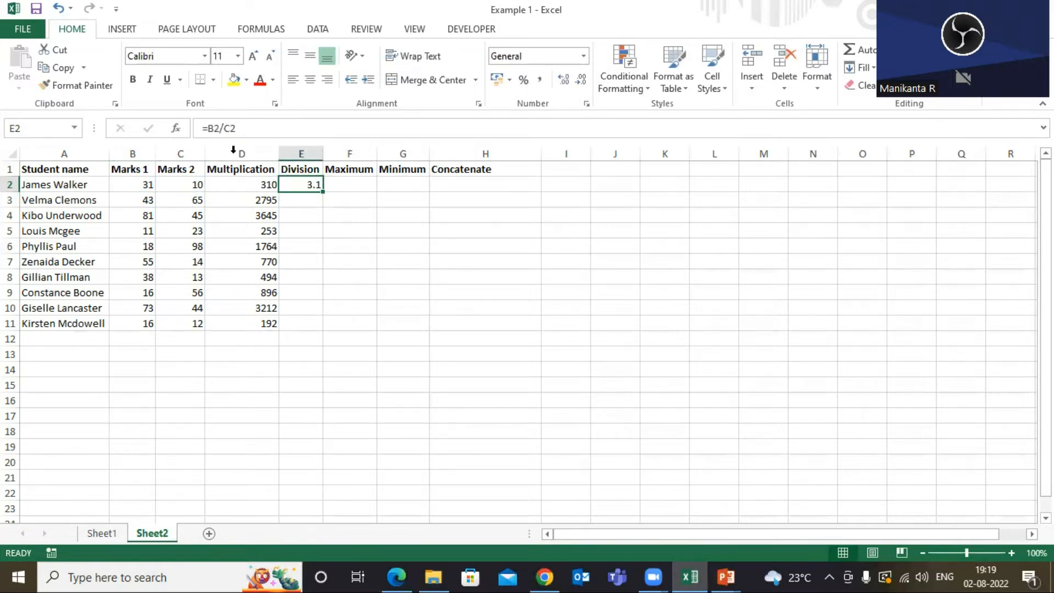
{"action": "left_click", "coordinate": [331, 183]}
{"action": "left_click", "coordinate": [310, 185]}
{"action": "left_click", "coordinate": [339, 185]}
{"action": "left_click", "coordinate": [302, 186]}
{"action": "double_click", "coordinate": [323, 192]}
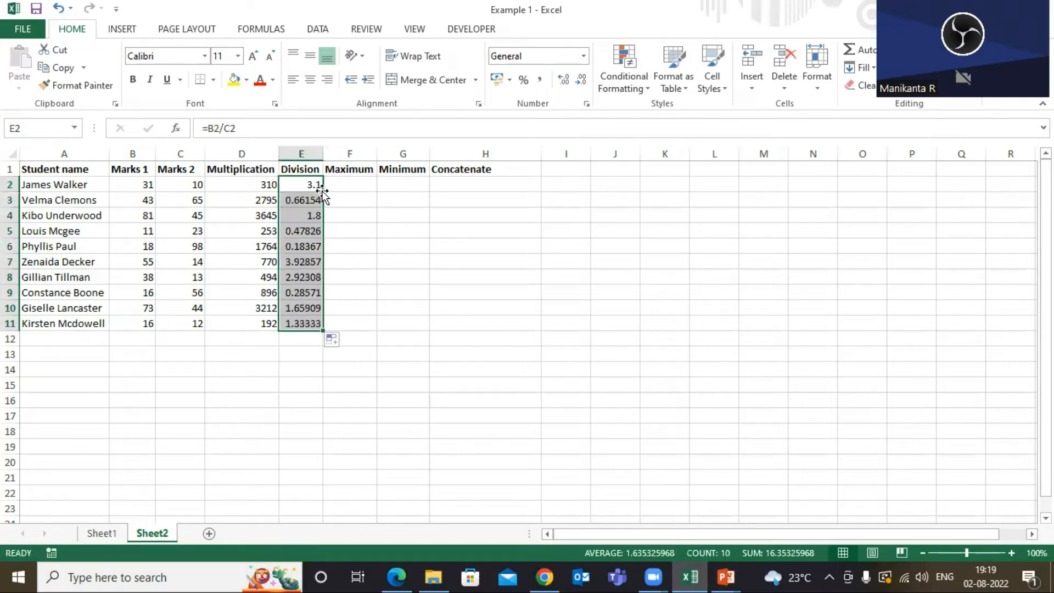
{"action": "left_click", "coordinate": [311, 179]}
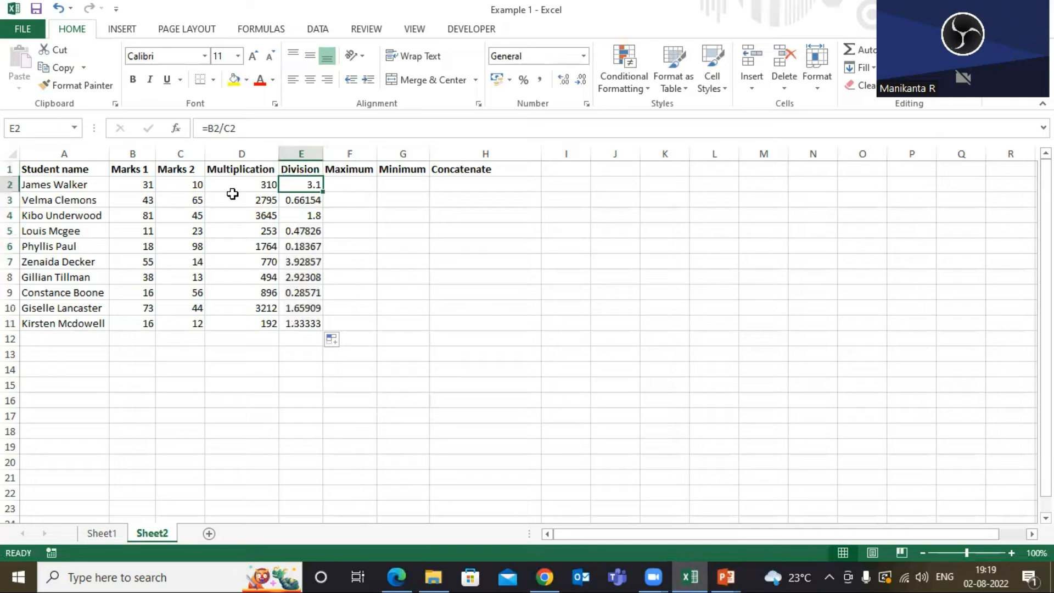
Review the Multiplication and Division headers alongside the first student's two marks.
{"action": "left_click", "coordinate": [307, 171]}
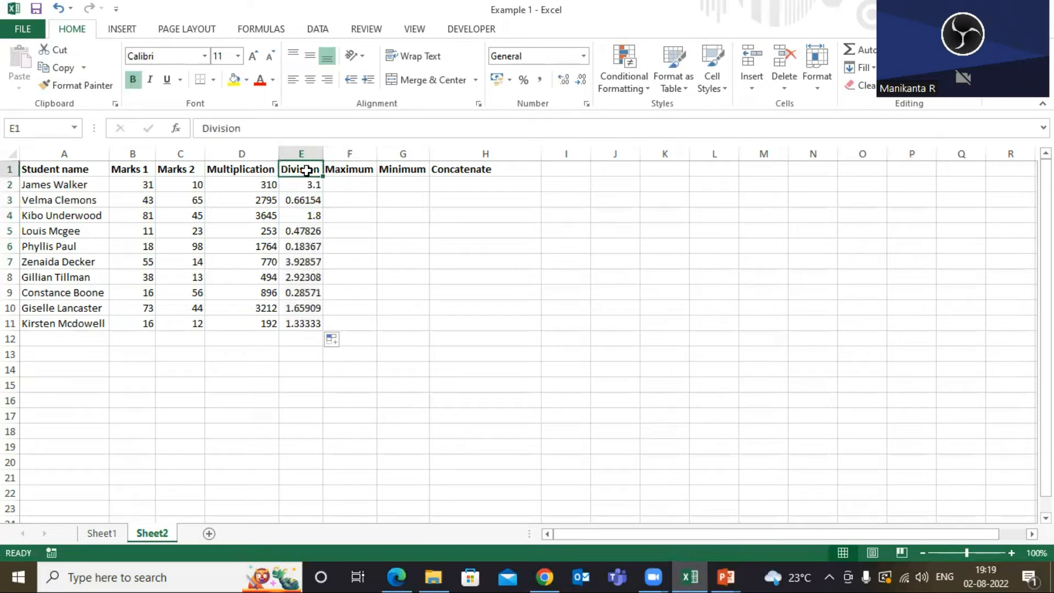
{"action": "left_click", "coordinate": [241, 169]}
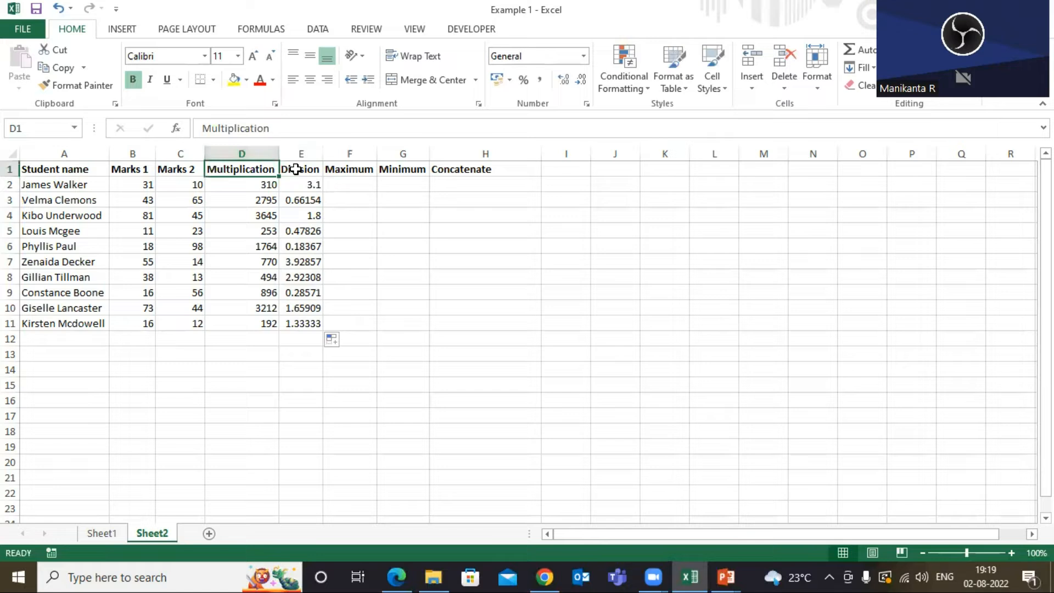
{"action": "left_click", "coordinate": [131, 186]}
{"action": "left_click", "coordinate": [181, 185]}
{"action": "left_click", "coordinate": [302, 170]}
{"action": "left_click", "coordinate": [145, 187]}
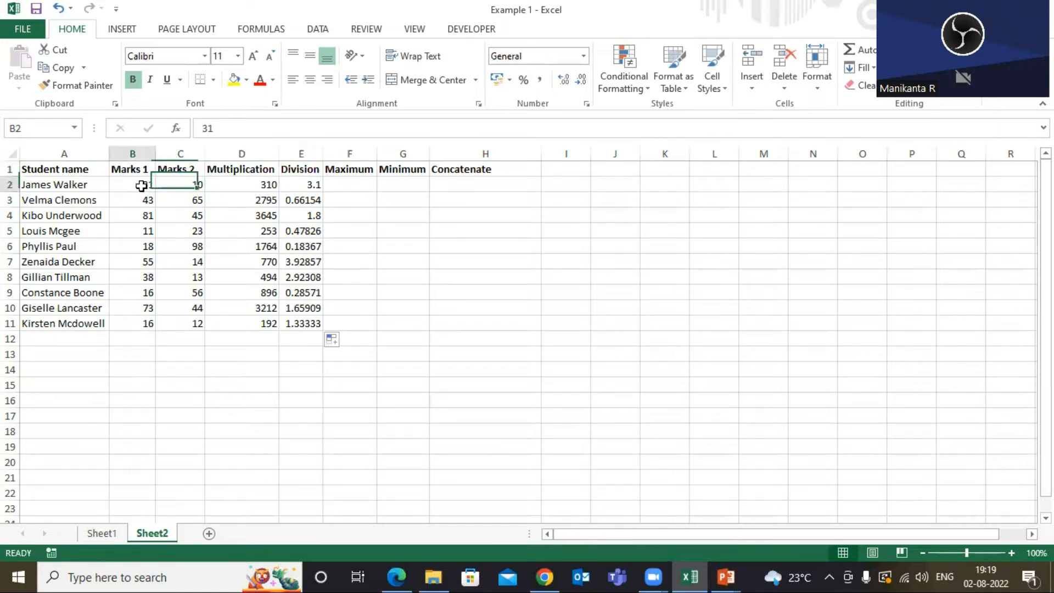
{"action": "left_click", "coordinate": [182, 186]}
Examine the Maximum and Minimum headers together with the Student name and marks columns.
{"action": "left_click", "coordinate": [339, 171]}
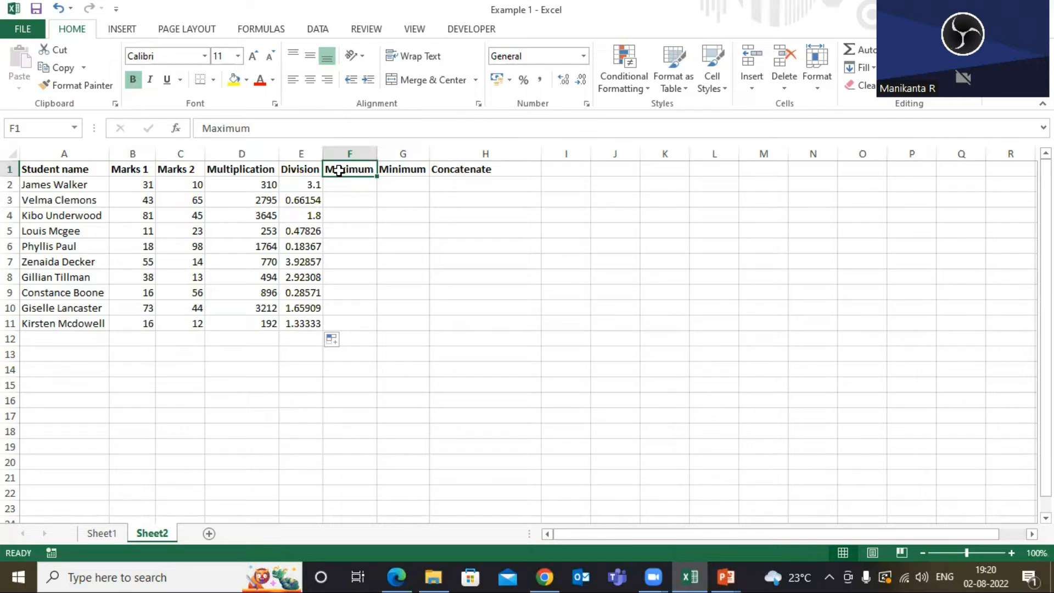
{"action": "left_click", "coordinate": [409, 170]}
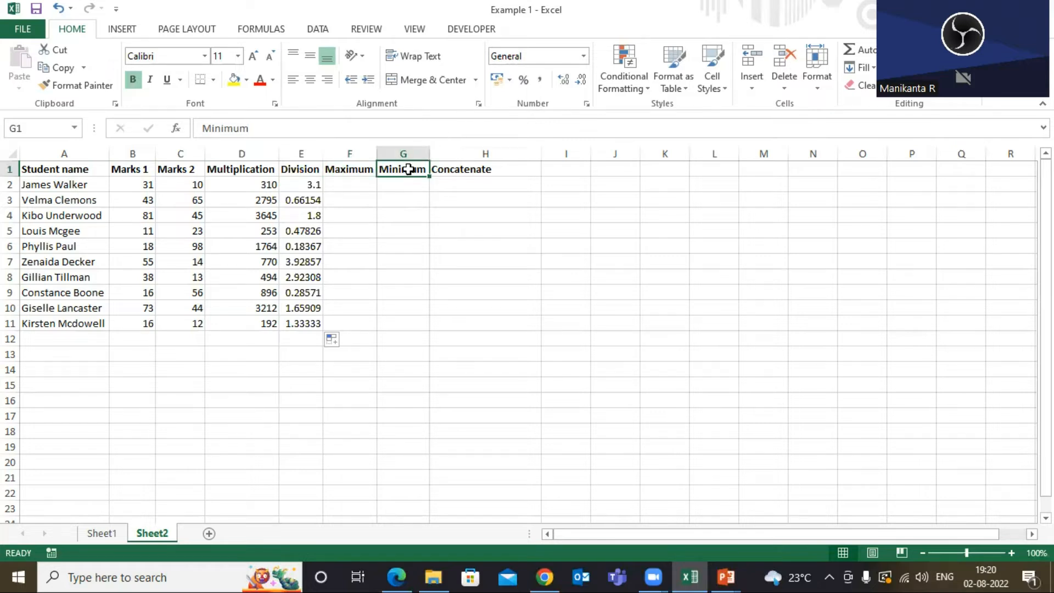
{"action": "left_click", "coordinate": [349, 170]}
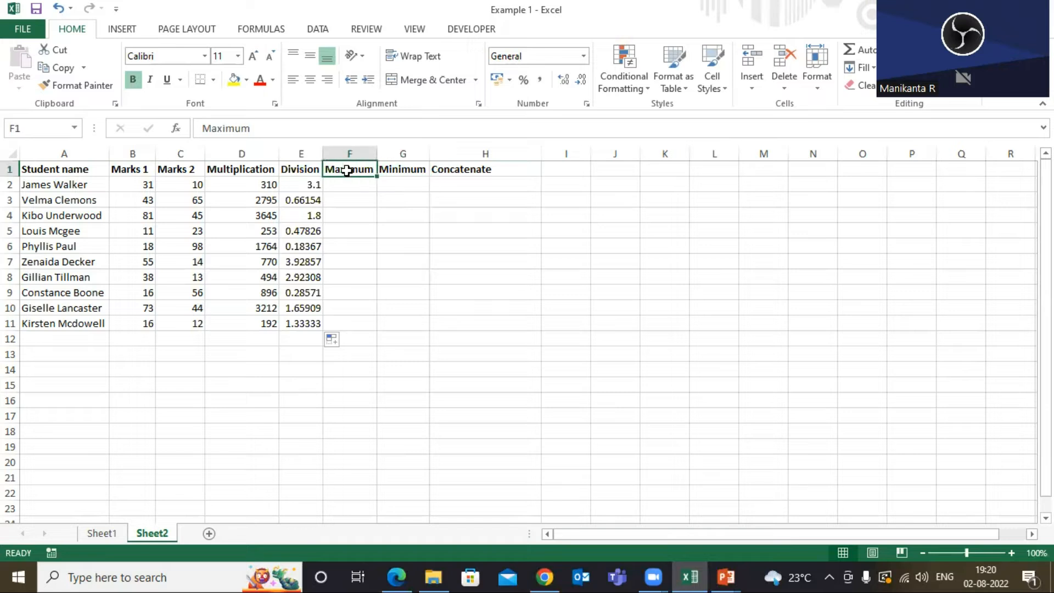
{"action": "left_click", "coordinate": [60, 171]}
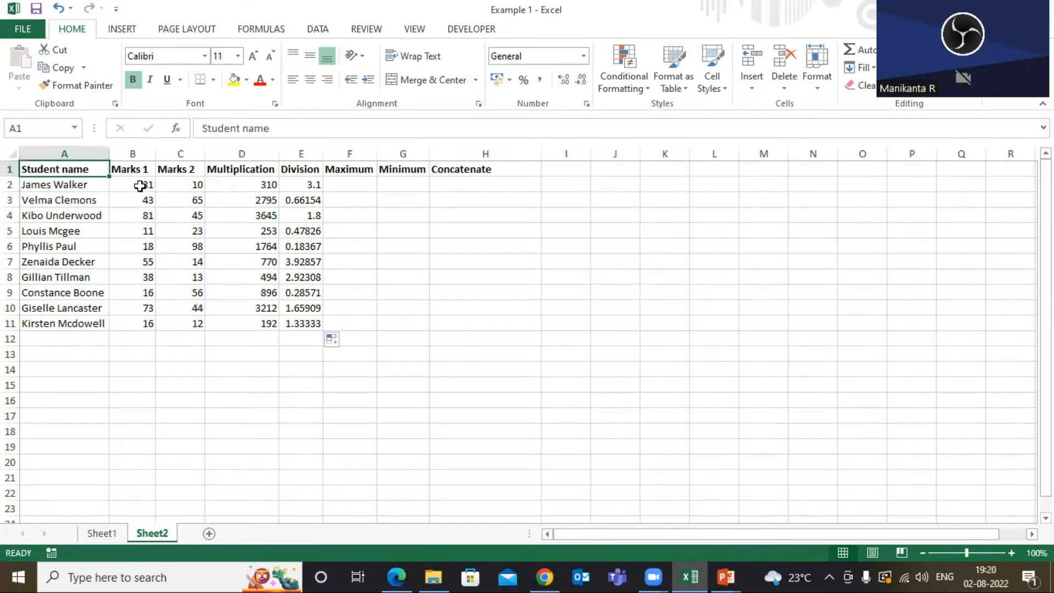
{"action": "left_click", "coordinate": [132, 168]}
{"action": "left_click", "coordinate": [69, 188]}
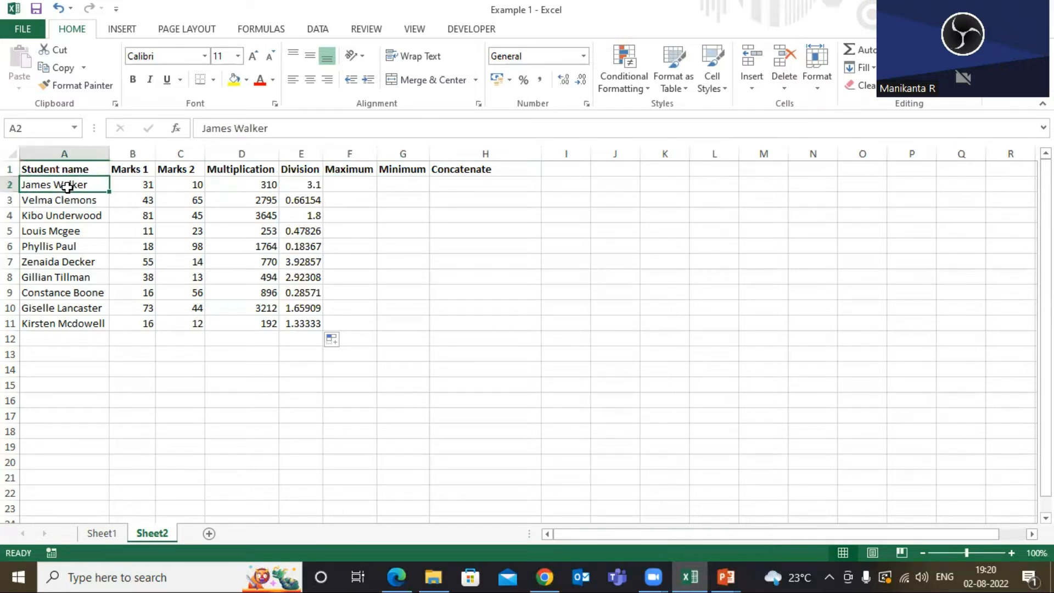
{"action": "left_click", "coordinate": [140, 169]}
{"action": "left_click", "coordinate": [143, 155]}
{"action": "left_click", "coordinate": [181, 153]}
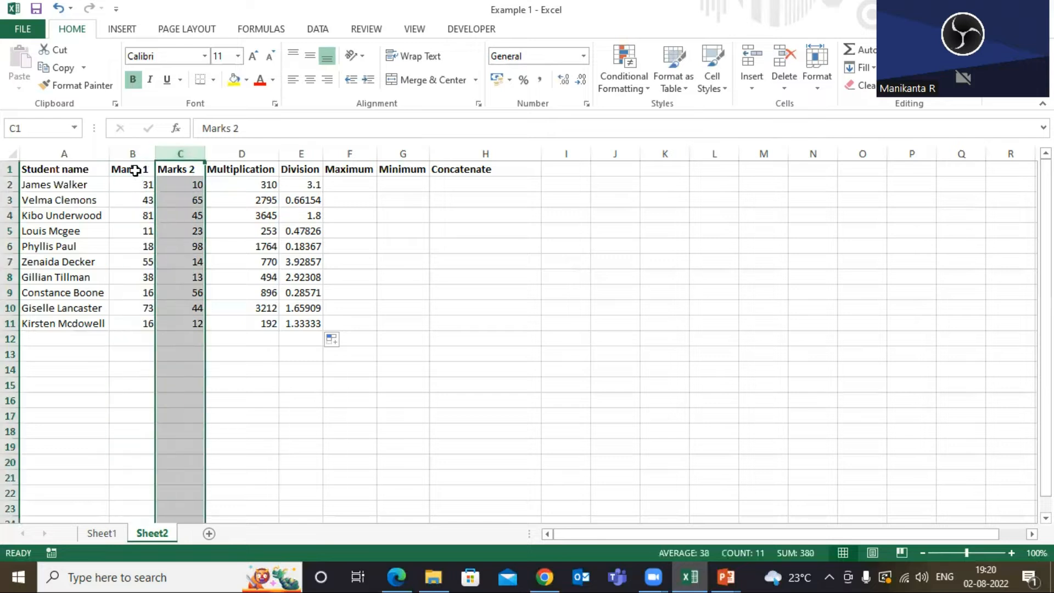
{"action": "left_click", "coordinate": [67, 171]}
{"action": "left_click", "coordinate": [131, 171]}
{"action": "left_click", "coordinate": [174, 168]}
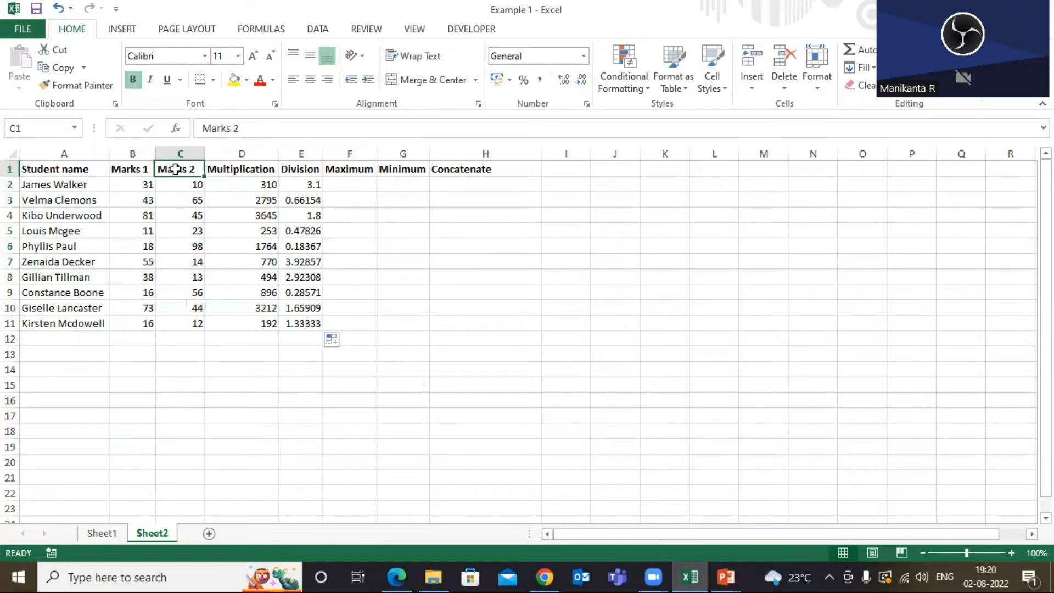
{"action": "left_click", "coordinate": [77, 168]}
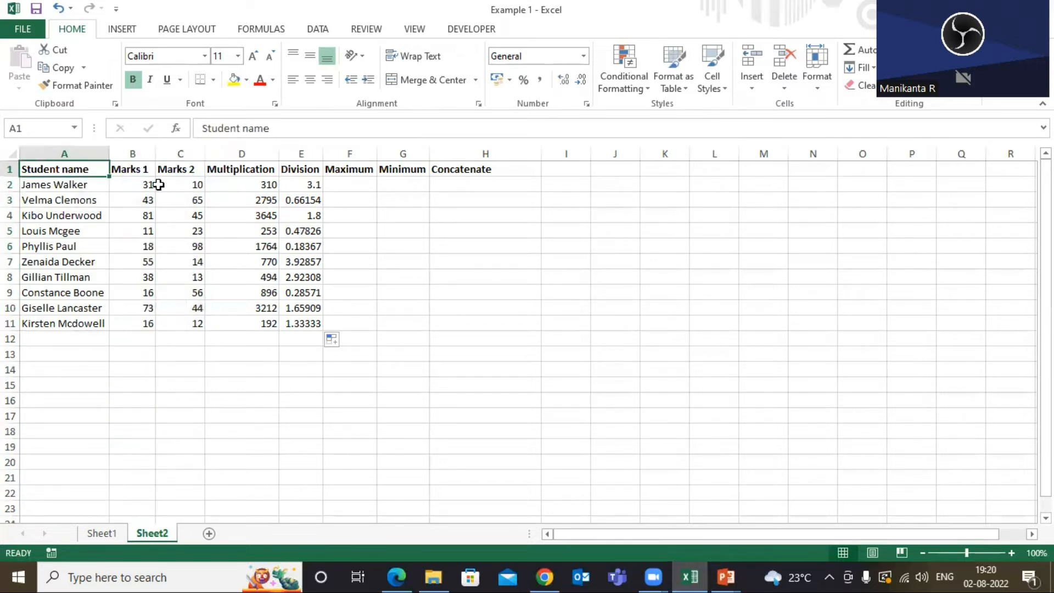
{"action": "left_click", "coordinate": [143, 170]}
{"action": "left_click", "coordinate": [62, 168]}
{"action": "left_click", "coordinate": [349, 172]}
Enter =MAX(B2:C2) in F2 to return the higher of the first student's two marks.
{"action": "left_click", "coordinate": [344, 187]}
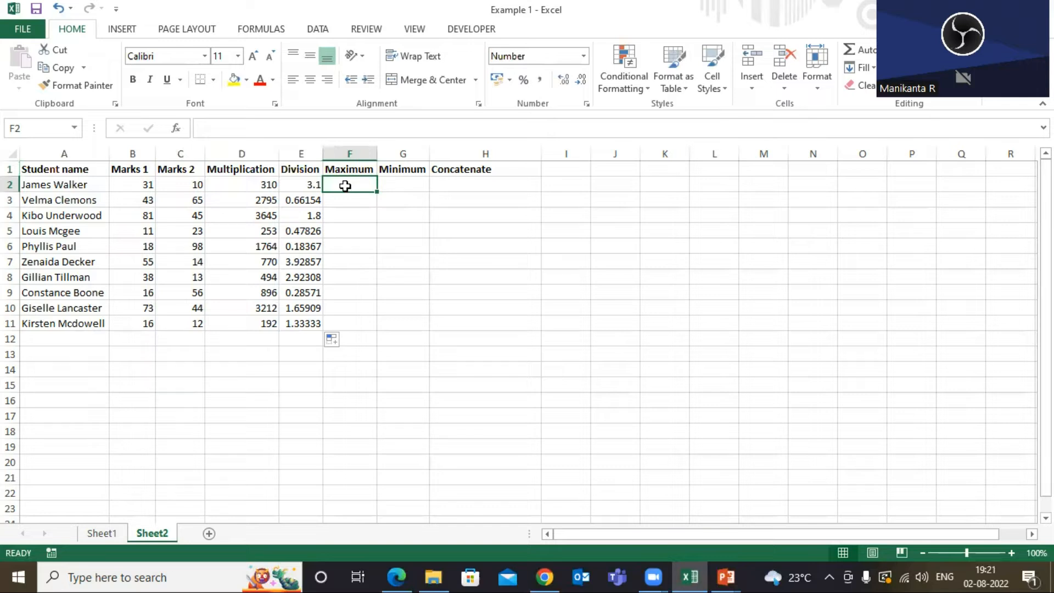
{"action": "type", "text": "="}
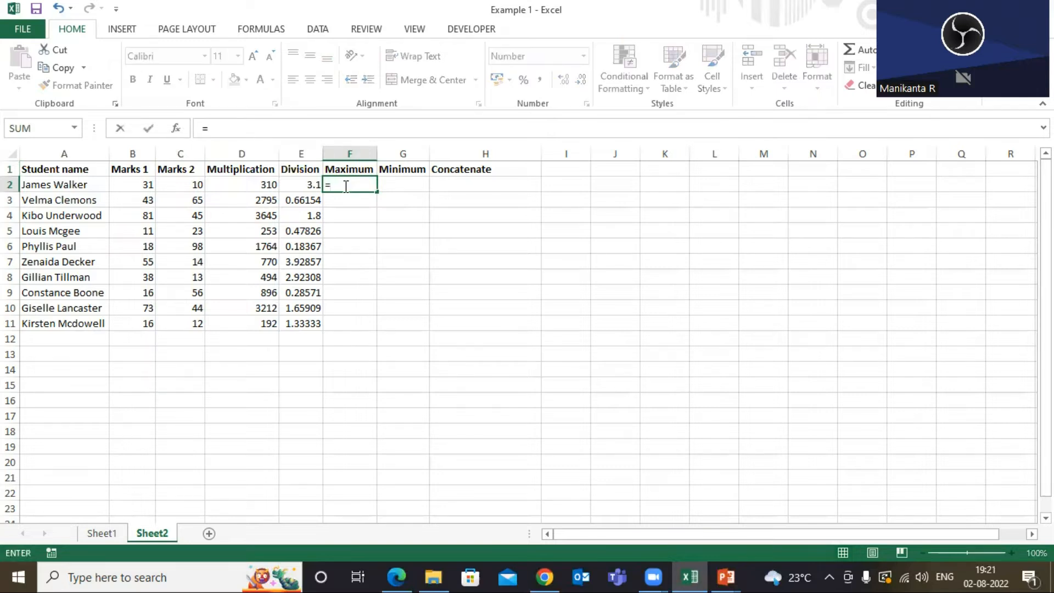
{"action": "type", "text": "max"}
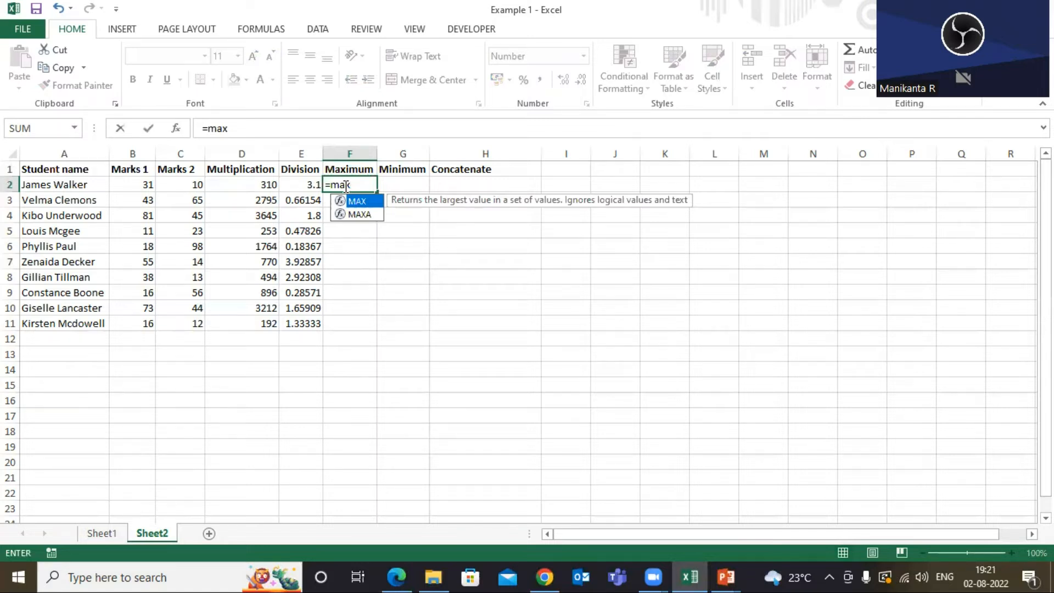
{"action": "key", "text": "Tab"}
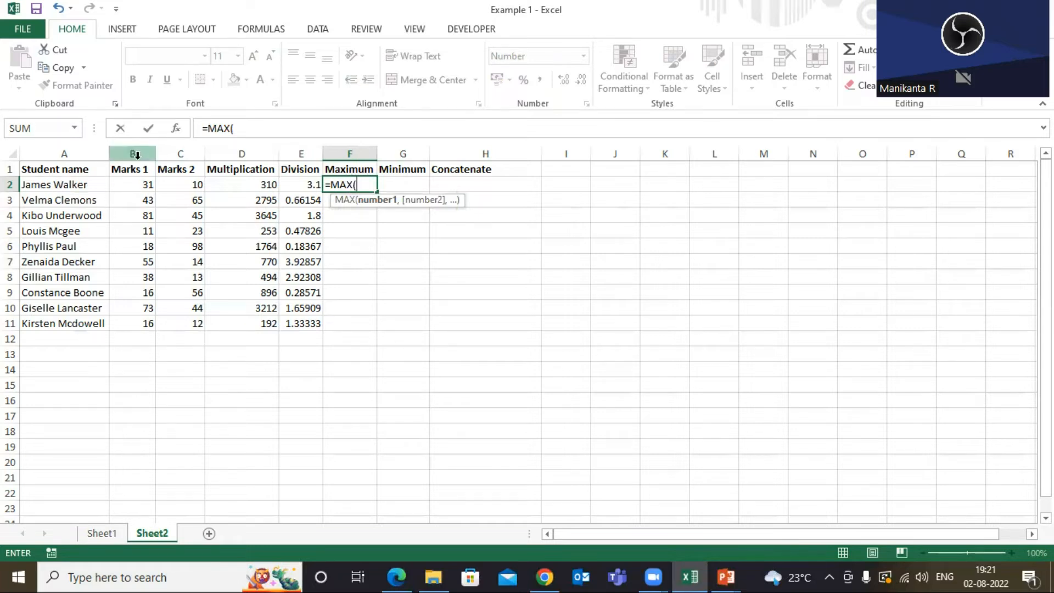
{"action": "left_click", "coordinate": [134, 183]}
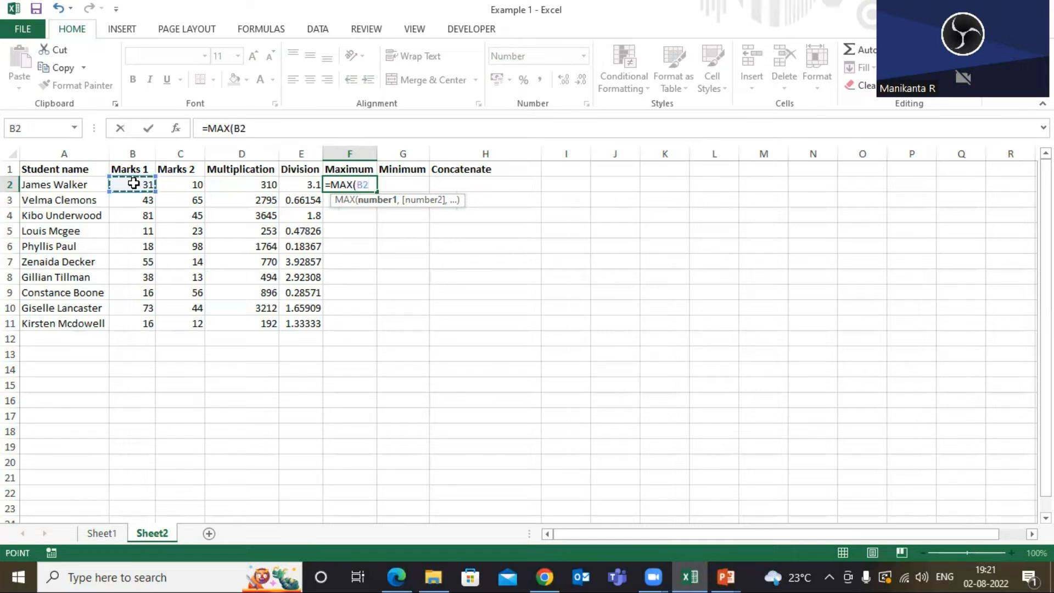
{"action": "key", "text": "shift+Right"}
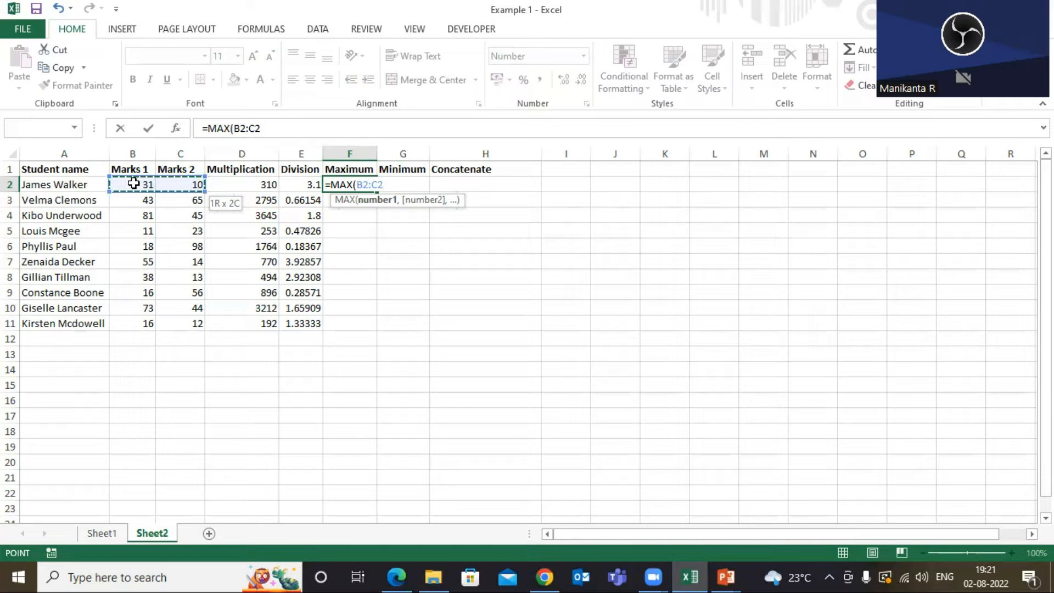
{"action": "key", "text": "shift+Left"}
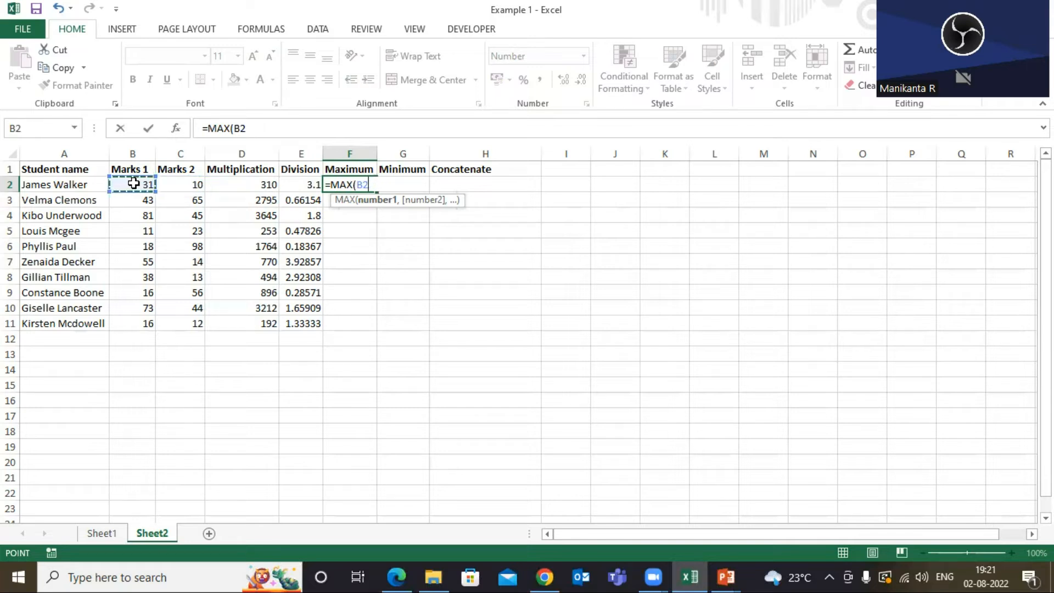
{"action": "key", "text": "shift+Right"}
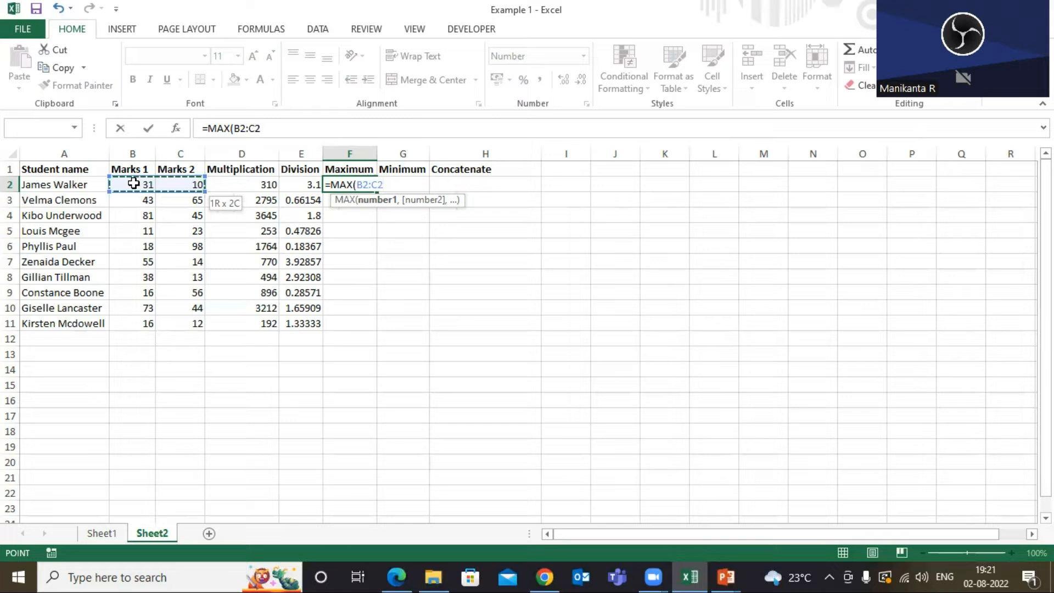
{"action": "key", "text": "Return"}
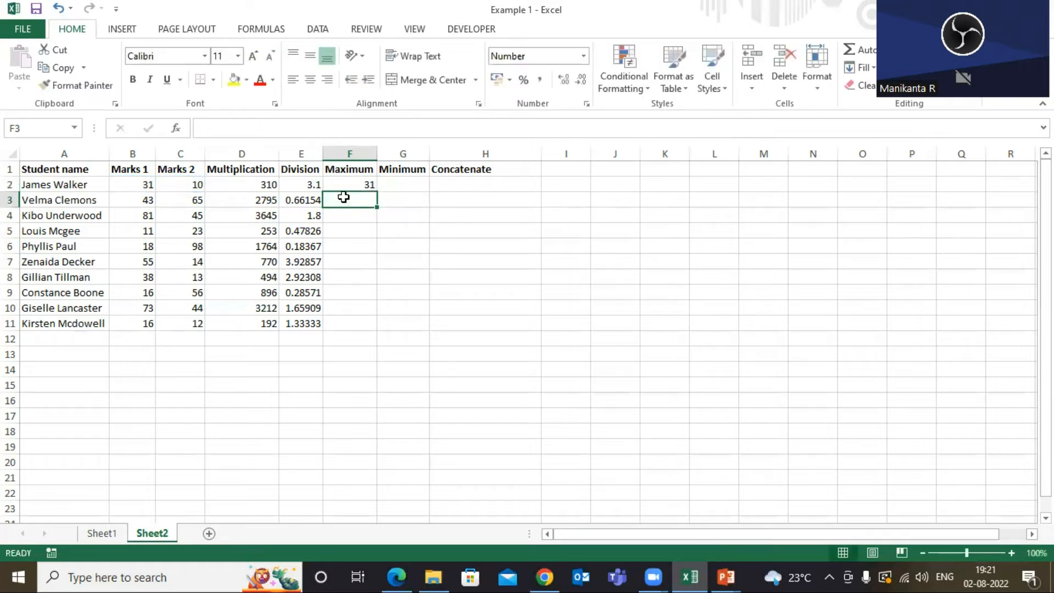
Review the F2 maximum formula against the first student's Marks 1 and Marks 2 cells.
{"action": "left_click", "coordinate": [345, 184]}
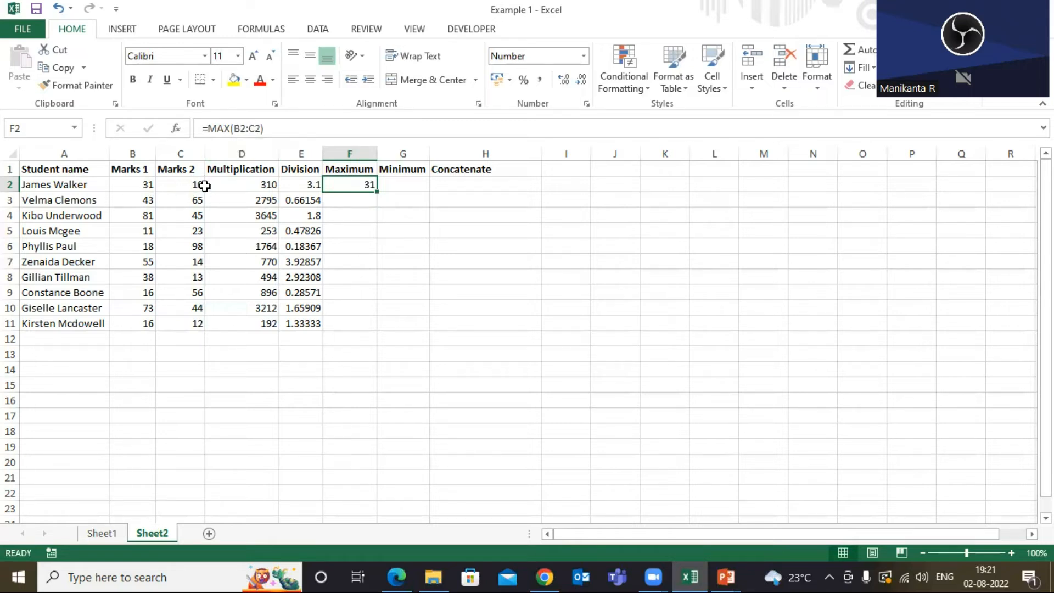
{"action": "left_click", "coordinate": [146, 187]}
{"action": "left_click", "coordinate": [175, 182]}
{"action": "left_click", "coordinate": [141, 188]}
{"action": "left_click", "coordinate": [181, 181]}
{"action": "left_click", "coordinate": [140, 182]}
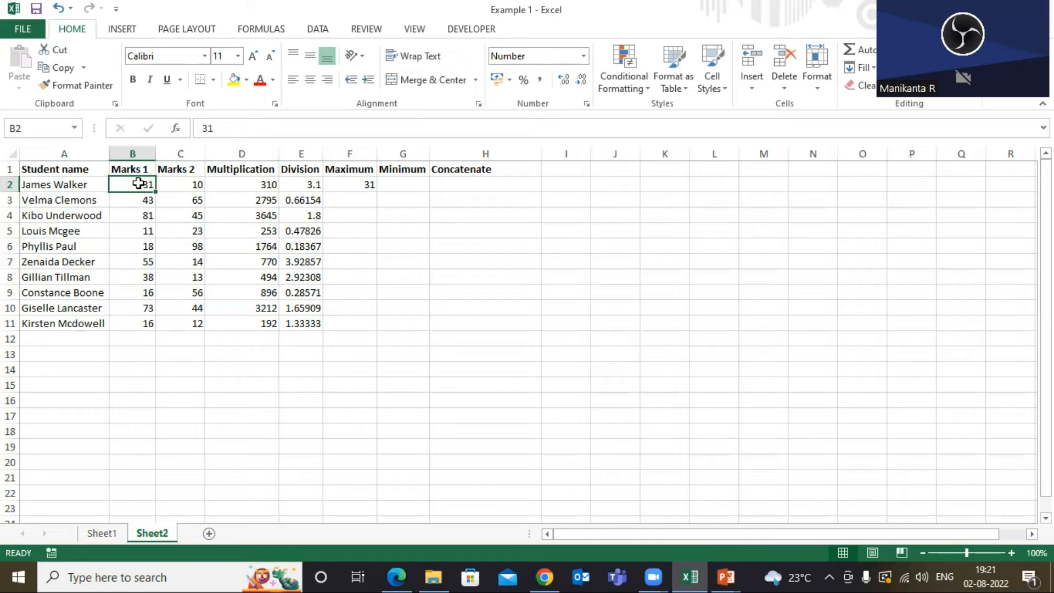
{"action": "left_click", "coordinate": [350, 184]}
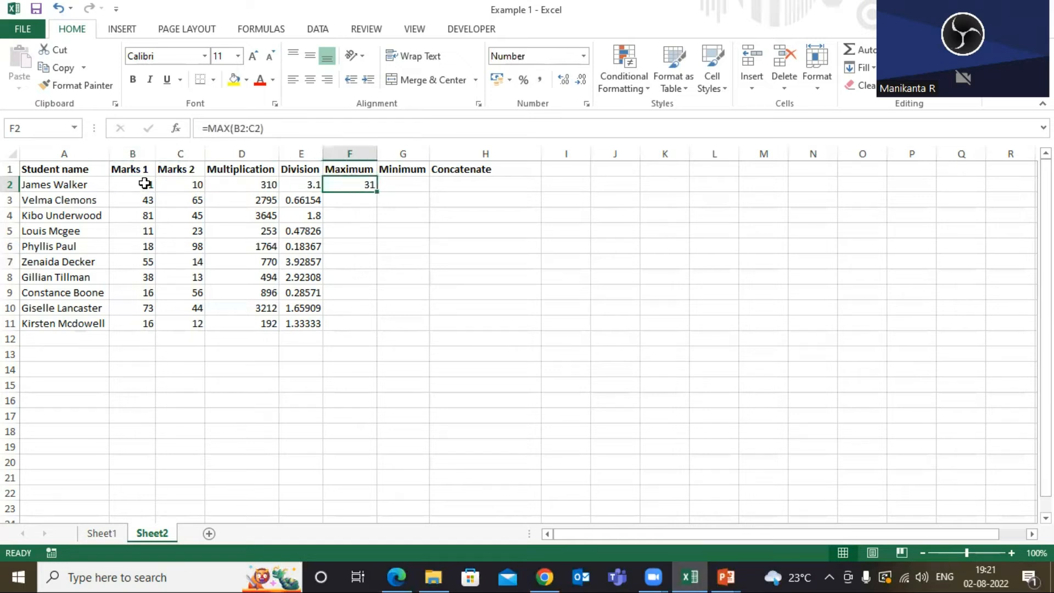
{"action": "left_click", "coordinate": [145, 183]}
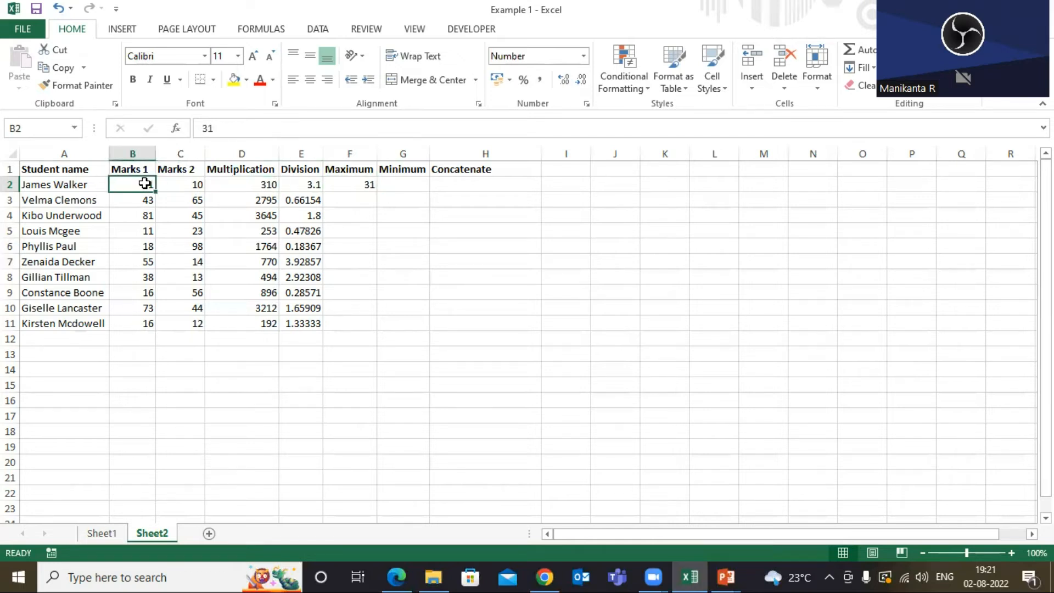
Fill the F2 maximum formula down the Maximum column through row 11.
{"action": "left_click", "coordinate": [348, 182]}
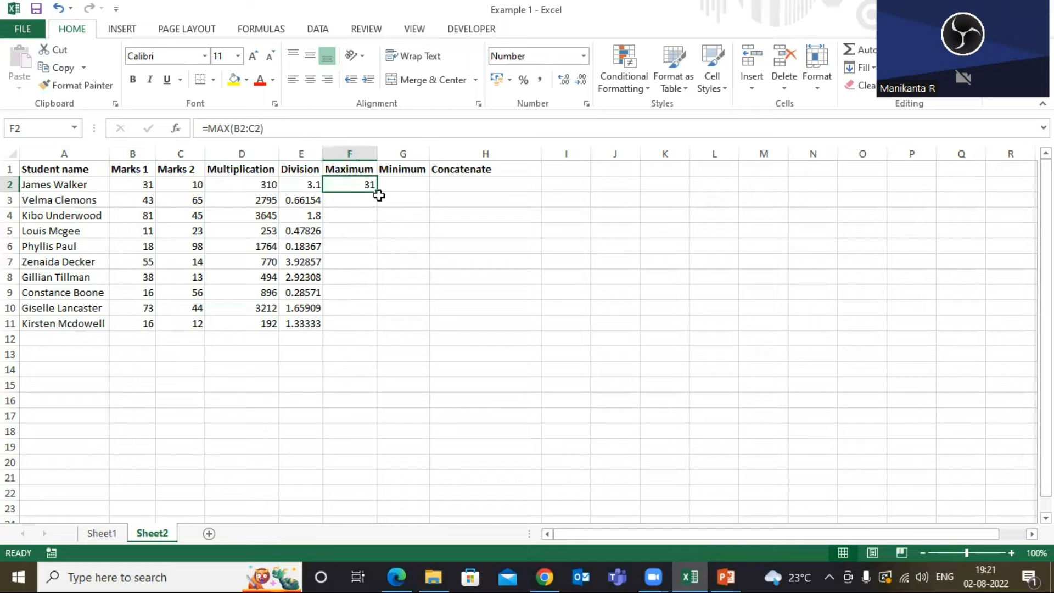
{"action": "double_click", "coordinate": [378, 192]}
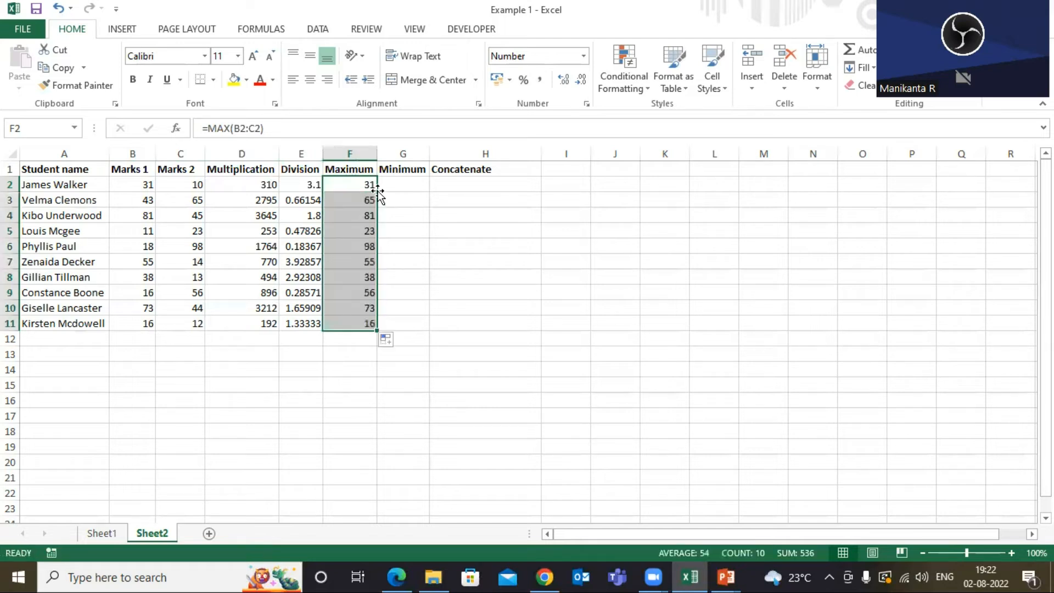
{"action": "left_click", "coordinate": [347, 190]}
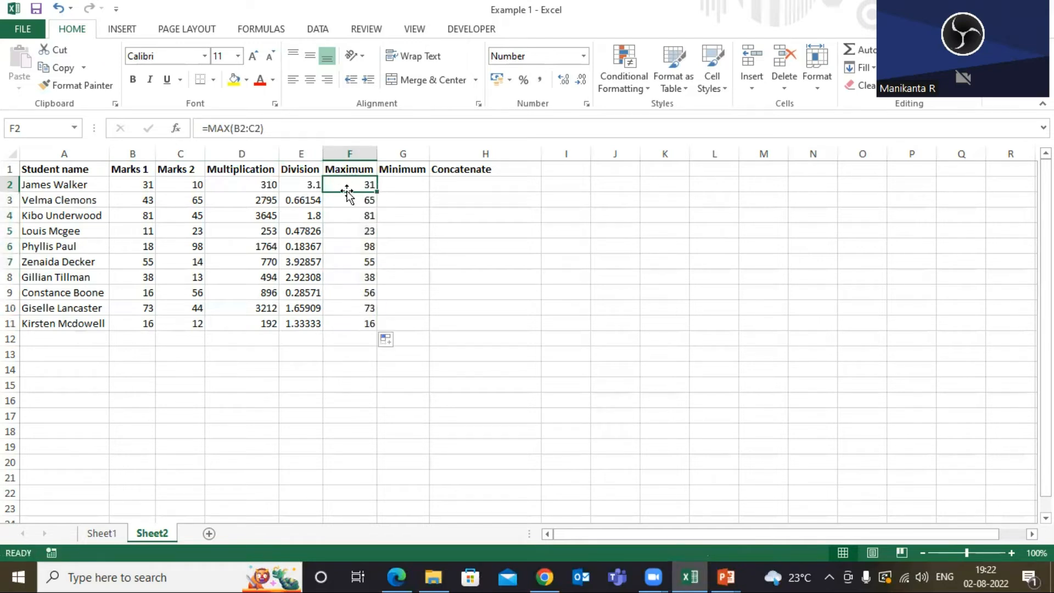
Compare the sixth student's Marks 1 and Marks 2 with the maximum result in F6.
{"action": "left_click", "coordinate": [63, 203]}
{"action": "left_click", "coordinate": [60, 247]}
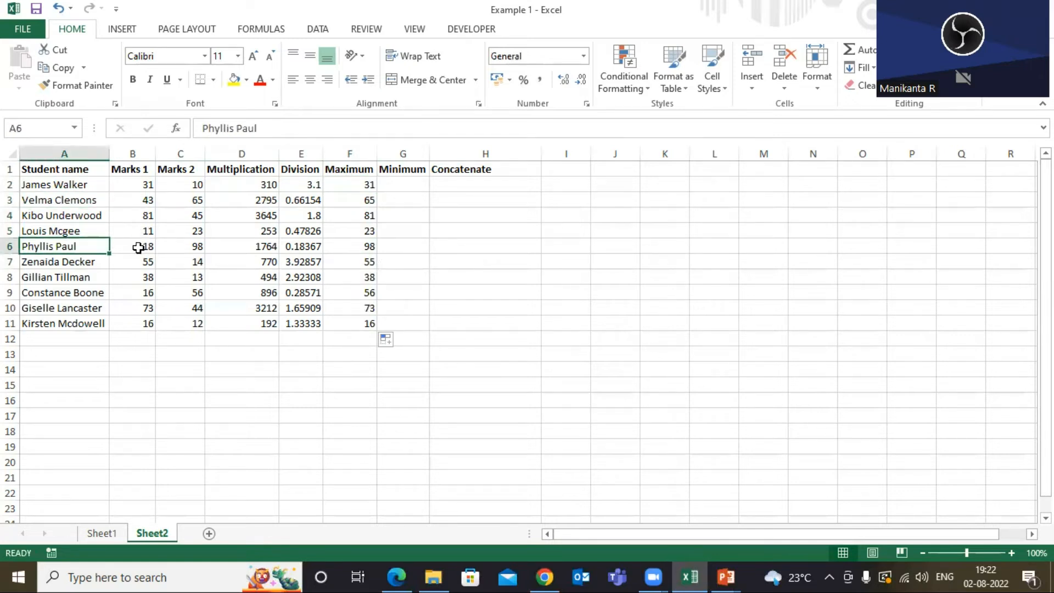
{"action": "left_click", "coordinate": [140, 246]}
{"action": "left_click", "coordinate": [182, 247]}
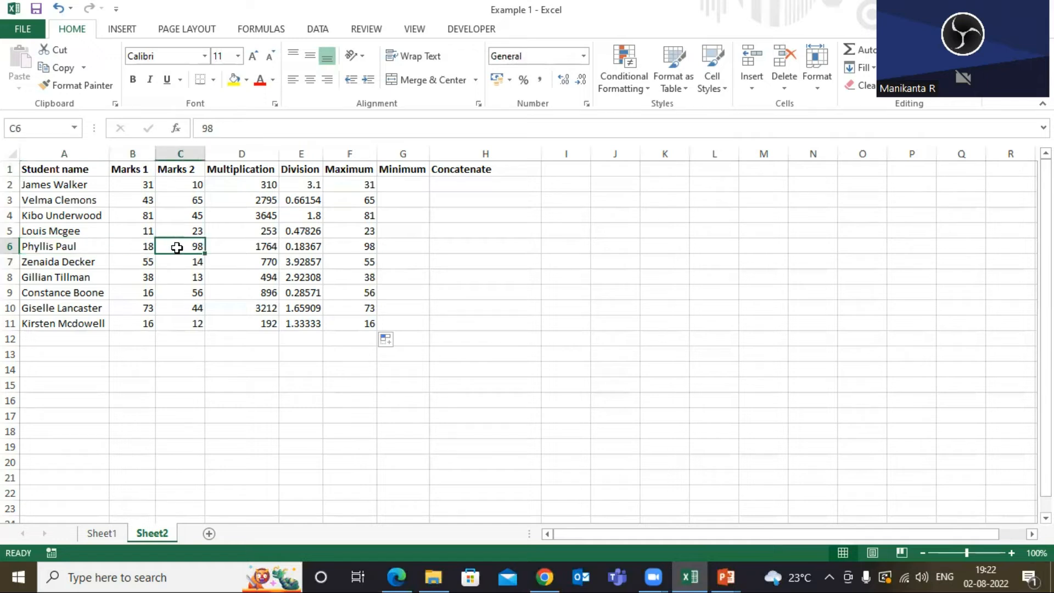
{"action": "left_click", "coordinate": [146, 245]}
{"action": "left_click", "coordinate": [186, 245]}
{"action": "left_click", "coordinate": [364, 247]}
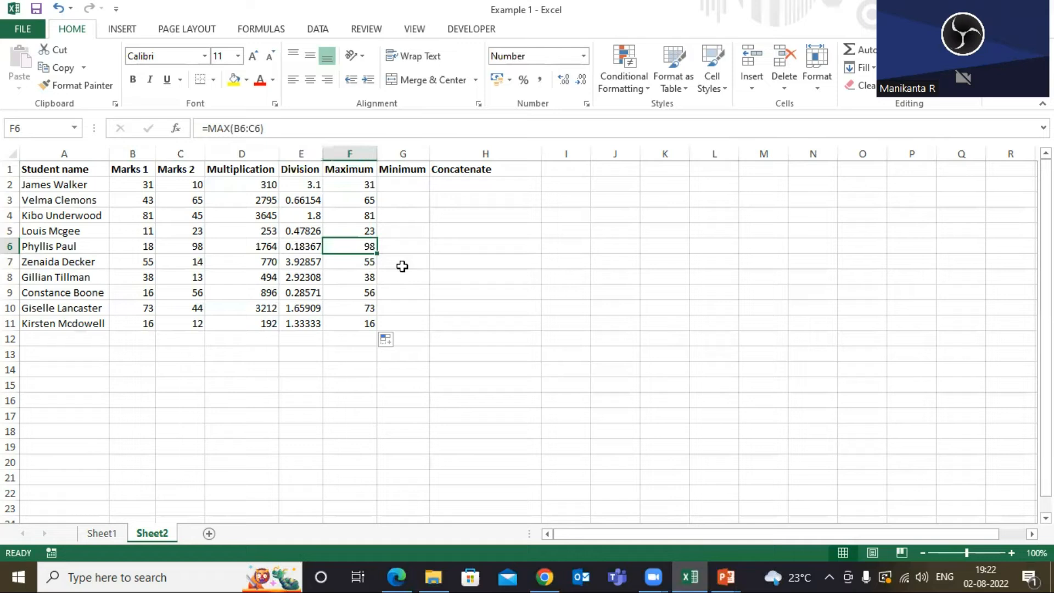
Examine the Minimum header alongside the first student's Marks 1 and Marks 2 cells.
{"action": "left_click", "coordinate": [348, 170]}
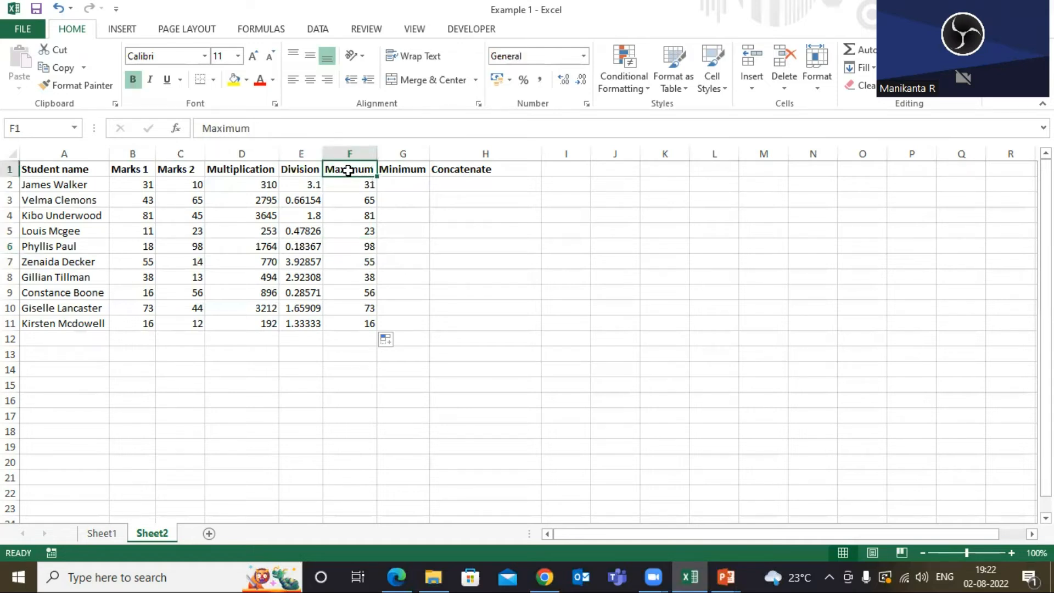
{"action": "left_click", "coordinate": [396, 164]}
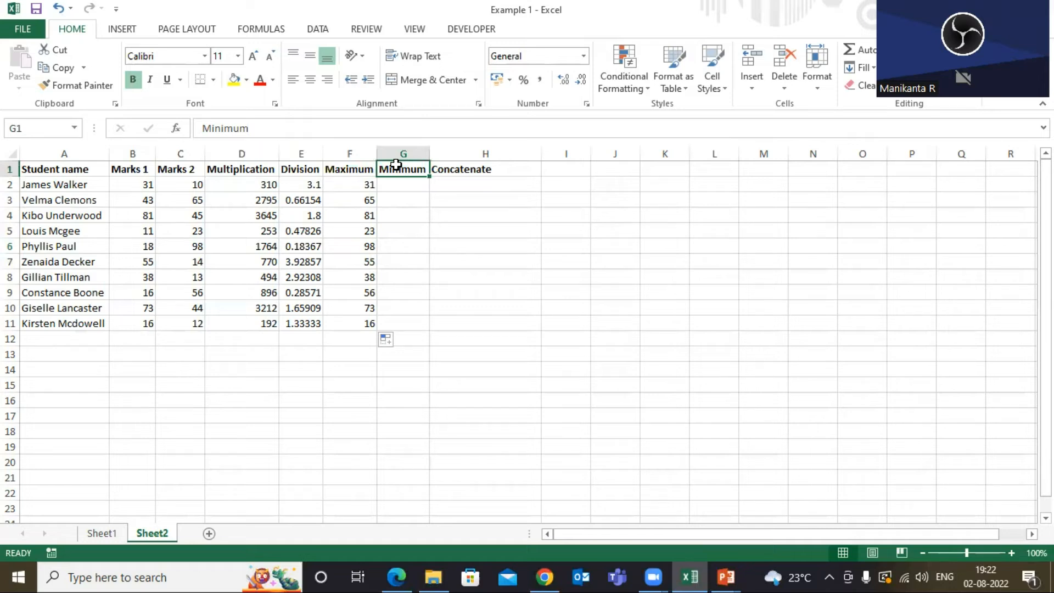
{"action": "left_click", "coordinate": [137, 187]}
{"action": "key", "text": "Right"}
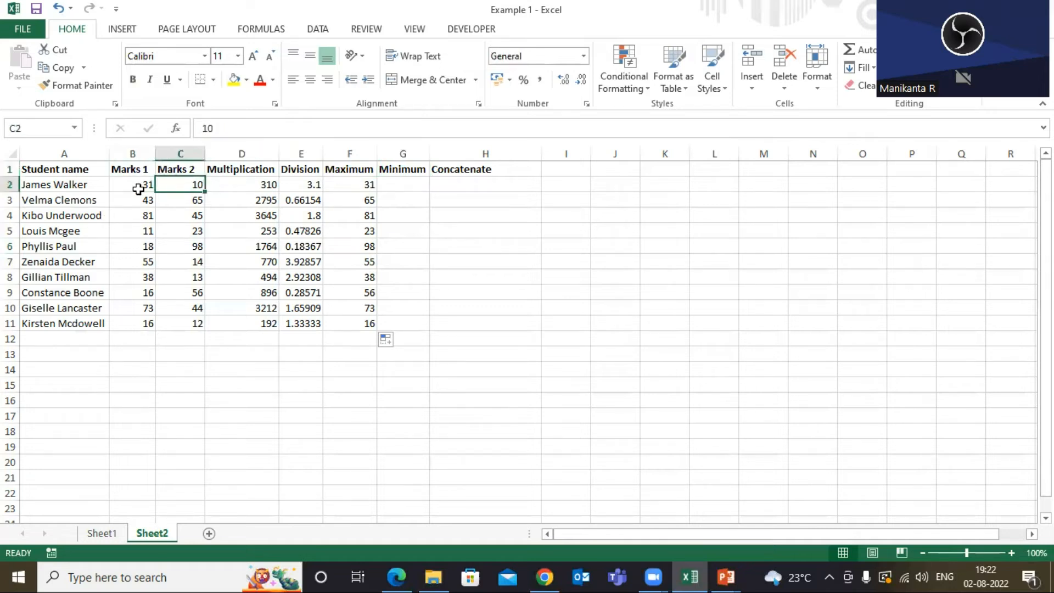
{"action": "left_click", "coordinate": [138, 189]}
{"action": "left_click", "coordinate": [169, 182]}
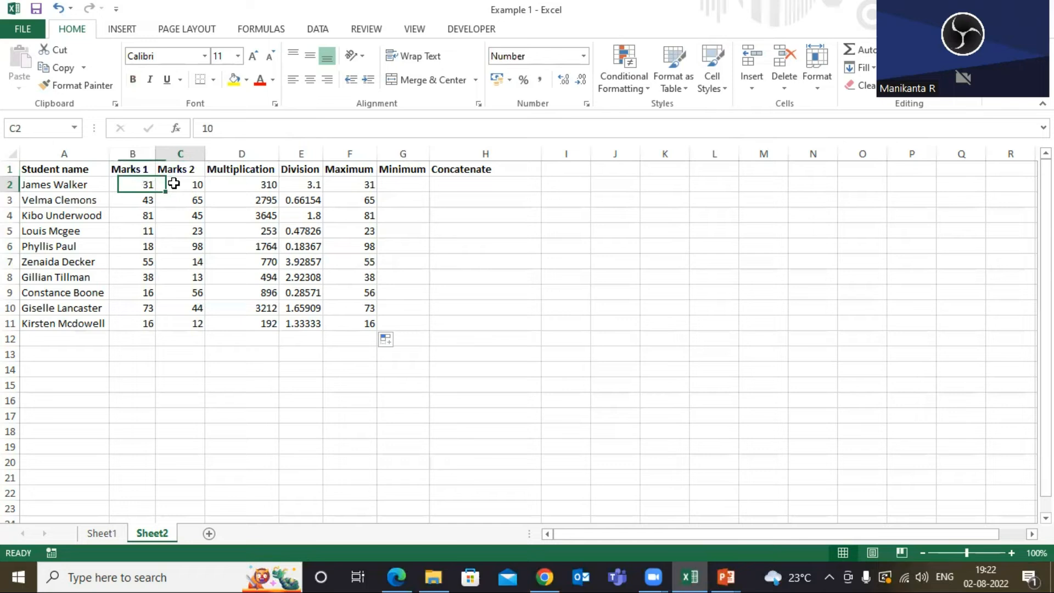
{"action": "left_click", "coordinate": [91, 184]}
{"action": "left_click", "coordinate": [146, 186]}
{"action": "left_click", "coordinate": [183, 182]}
{"action": "left_click", "coordinate": [147, 183]}
{"action": "left_click", "coordinate": [164, 183]}
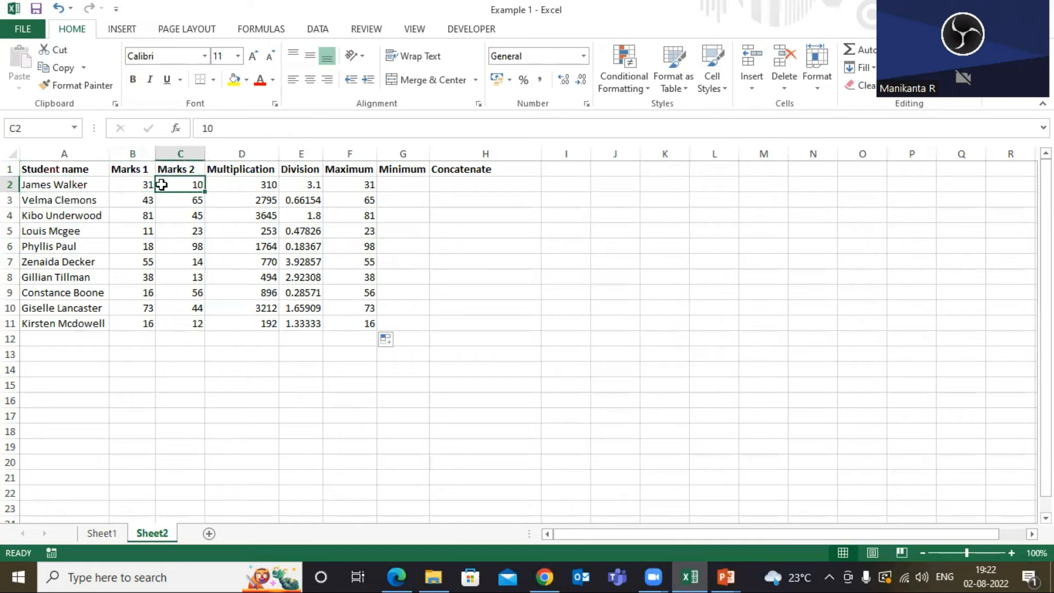
{"action": "left_click", "coordinate": [140, 186]}
{"action": "left_click", "coordinate": [175, 186]}
{"action": "left_click", "coordinate": [140, 183]}
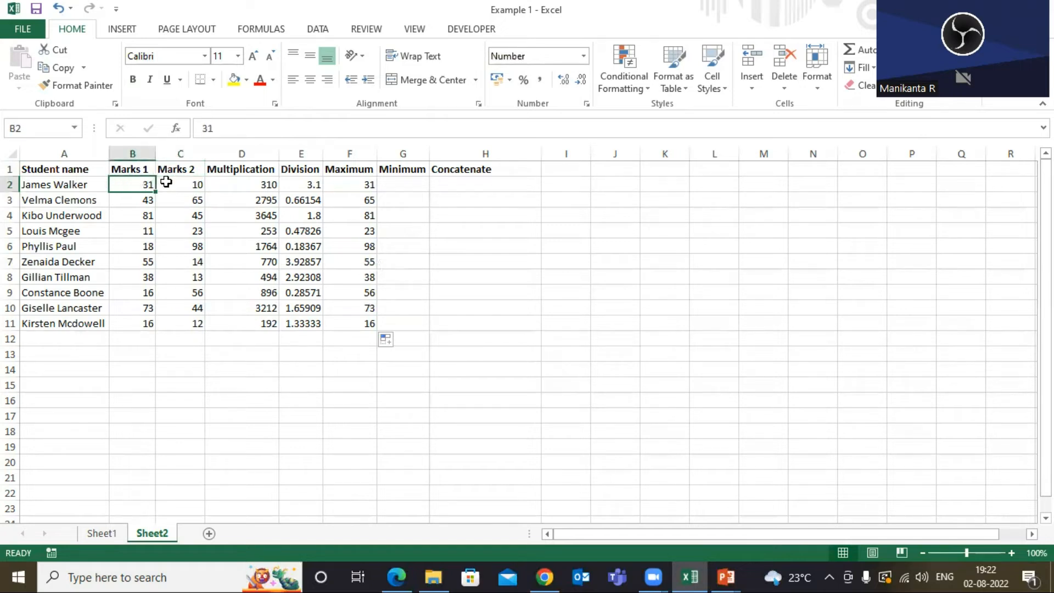
{"action": "left_click", "coordinate": [171, 186]}
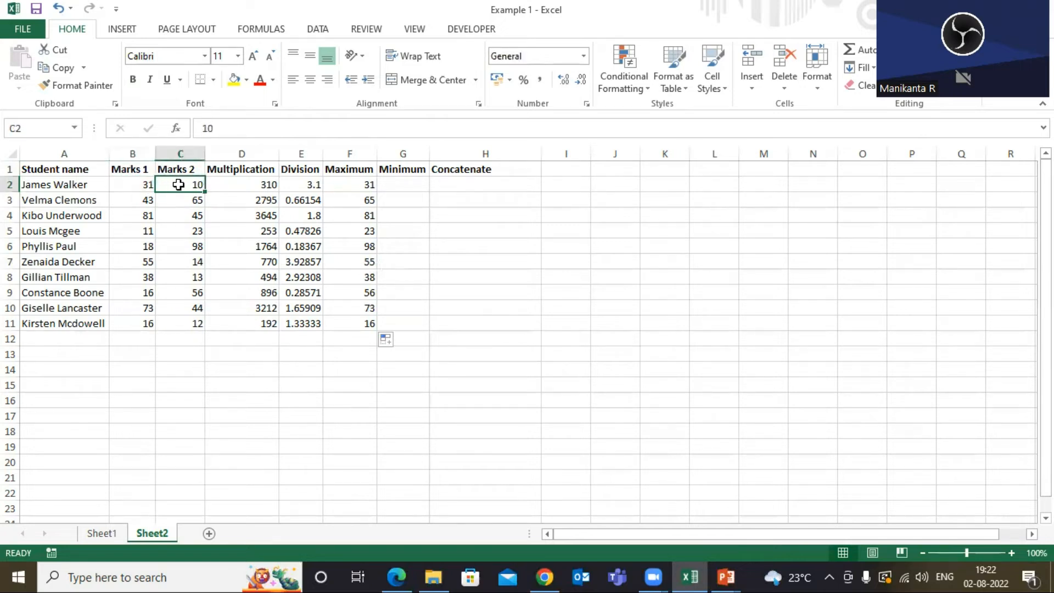
Enter =MIN(B2:C2) in G2 to return the lower of the first student's two marks.
{"action": "left_click", "coordinate": [396, 185]}
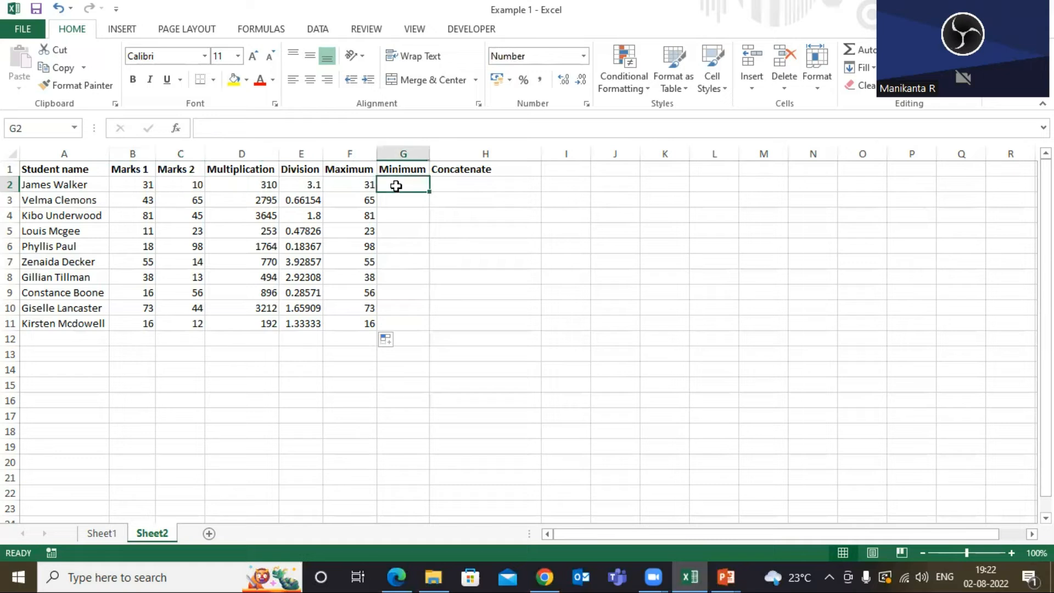
{"action": "left_click", "coordinate": [400, 151]}
{"action": "type", "text": "=min("}
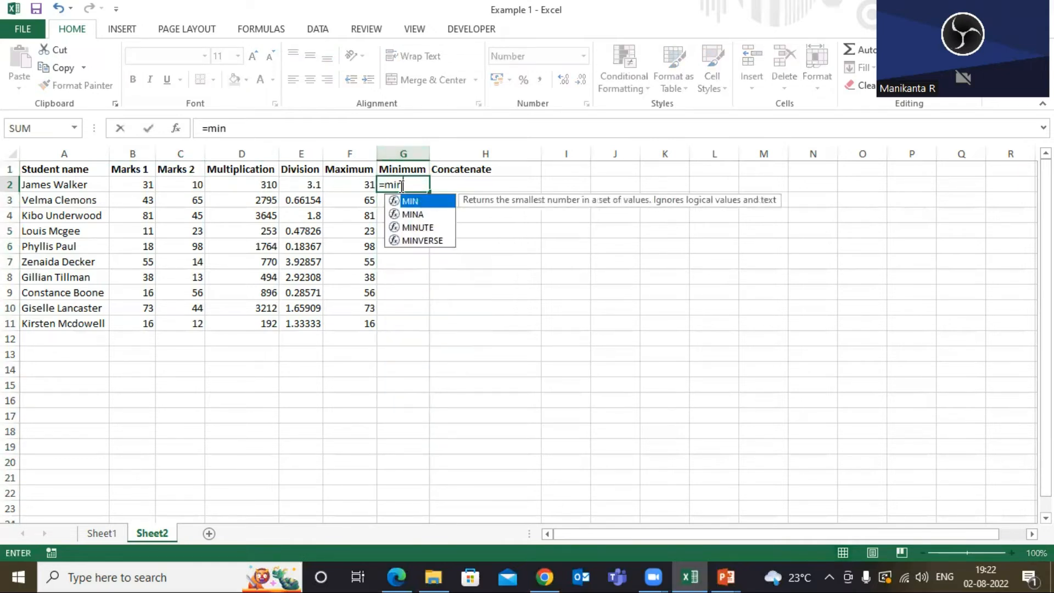
{"action": "left_click_drag", "start_coordinate": [142, 185], "coordinate": [192, 187]}
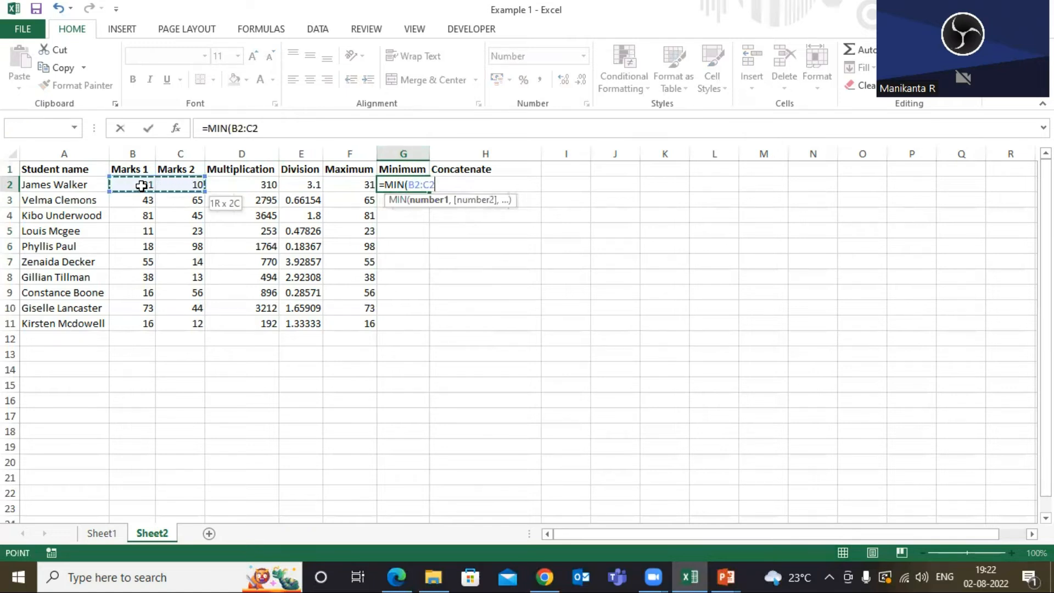
{"action": "key", "text": "Return"}
Fill the G2 minimum formula down the Minimum column through row 11.
{"action": "left_click", "coordinate": [404, 182]}
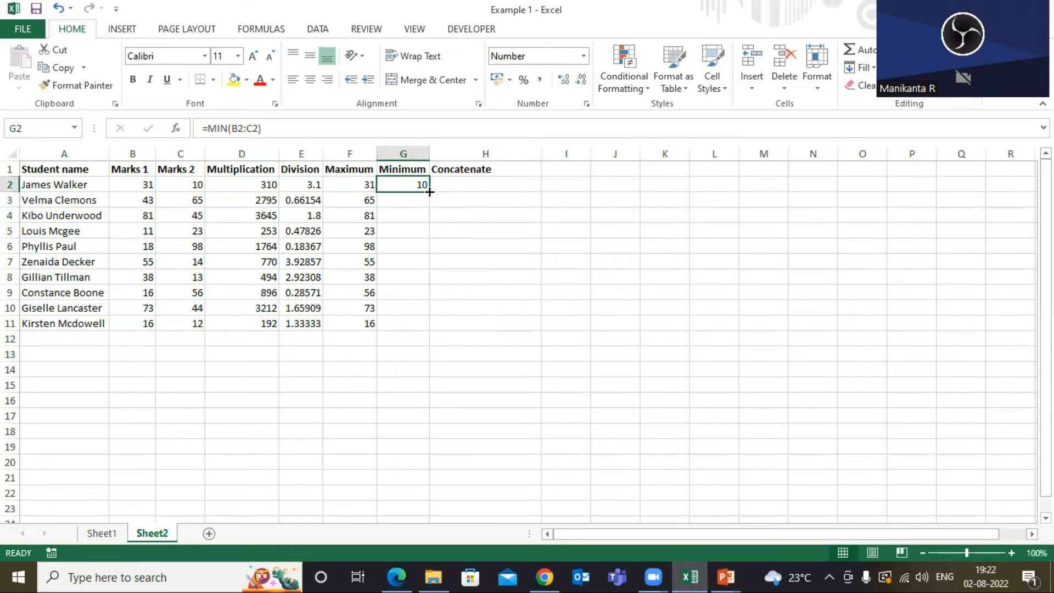
{"action": "double_click", "coordinate": [429, 192]}
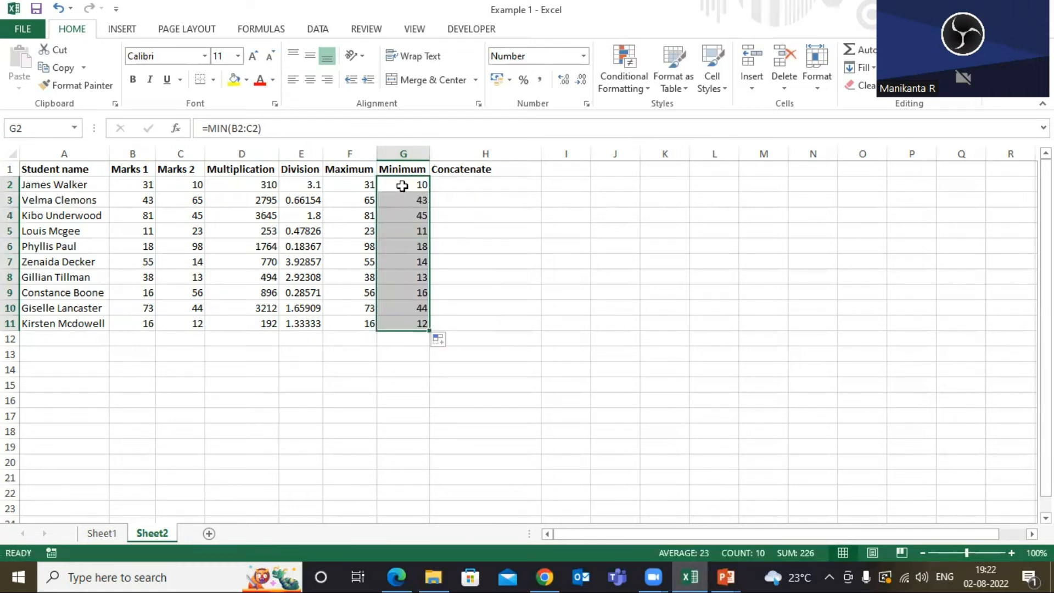
{"action": "left_click", "coordinate": [410, 184]}
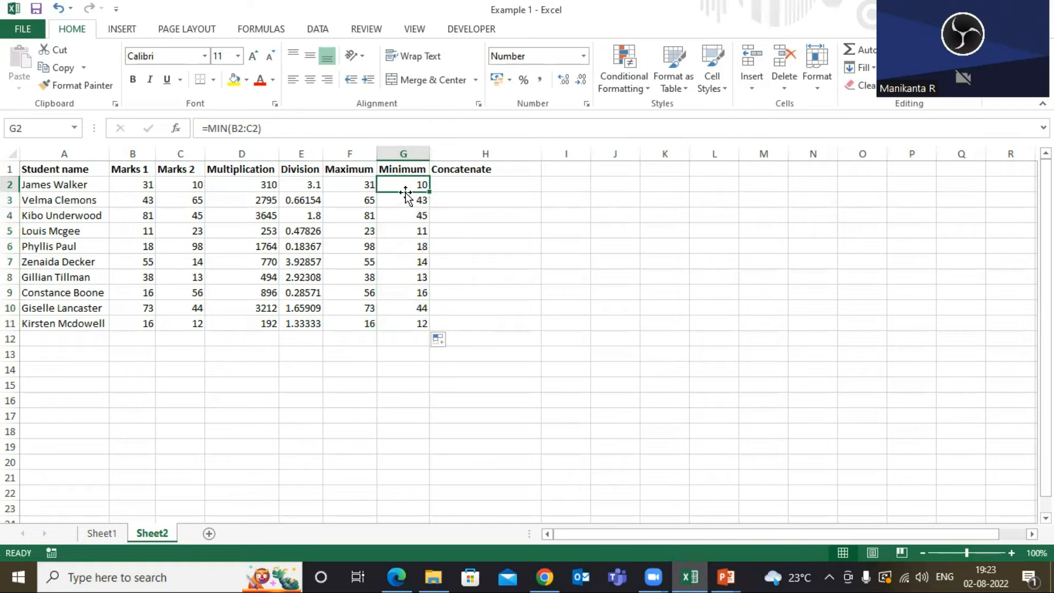
Check the minimum results against the marks in rows 2, 3, 4 and 11.
{"action": "left_click", "coordinate": [142, 186]}
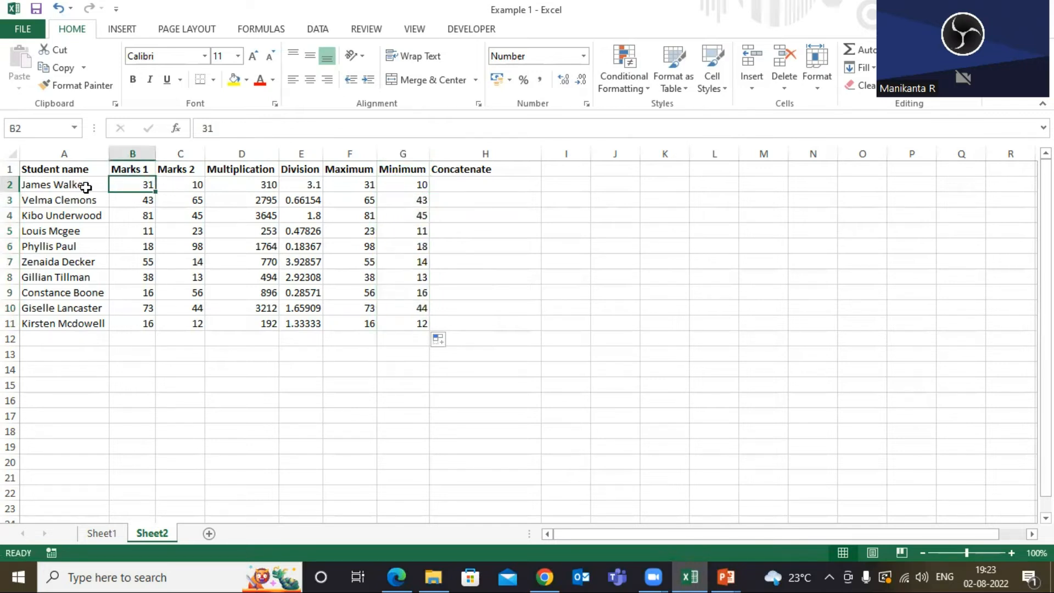
{"action": "left_click", "coordinate": [174, 188]}
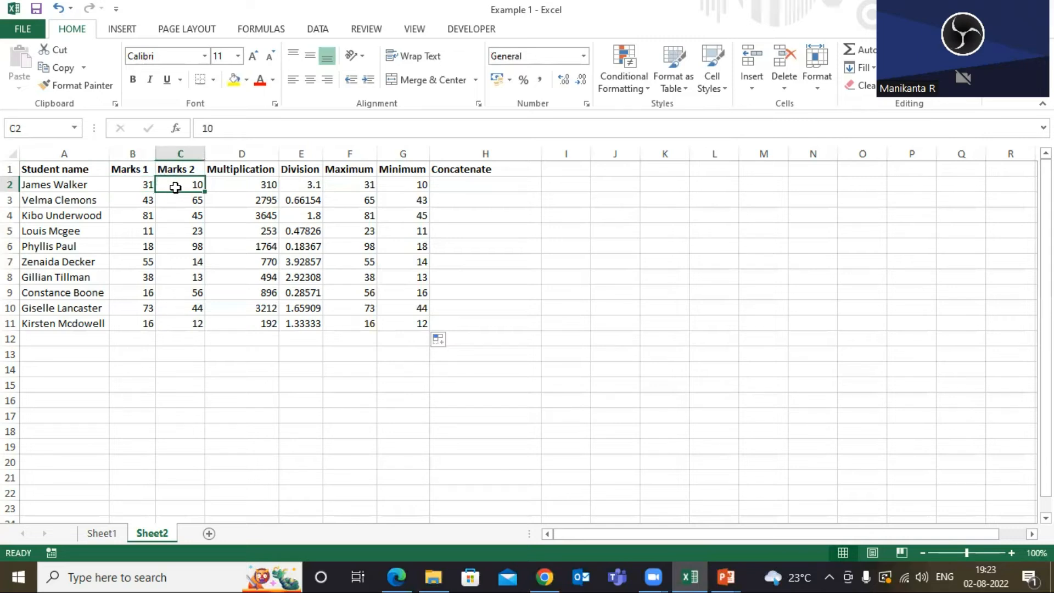
{"action": "left_click", "coordinate": [419, 186]}
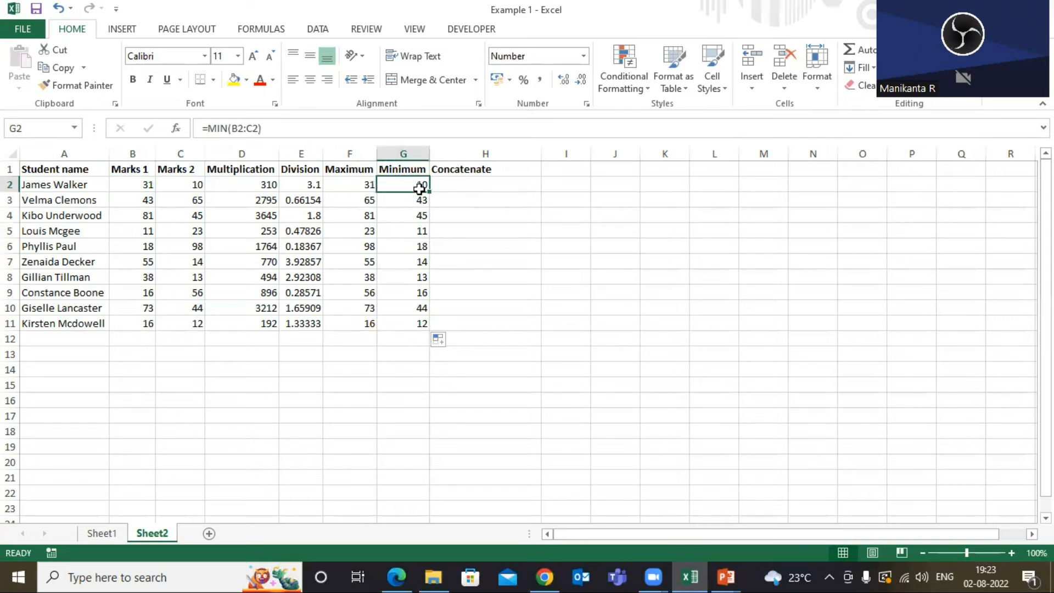
{"action": "left_click", "coordinate": [134, 202]}
{"action": "left_click", "coordinate": [184, 201]}
{"action": "left_click", "coordinate": [140, 199]}
{"action": "left_click", "coordinate": [416, 203]}
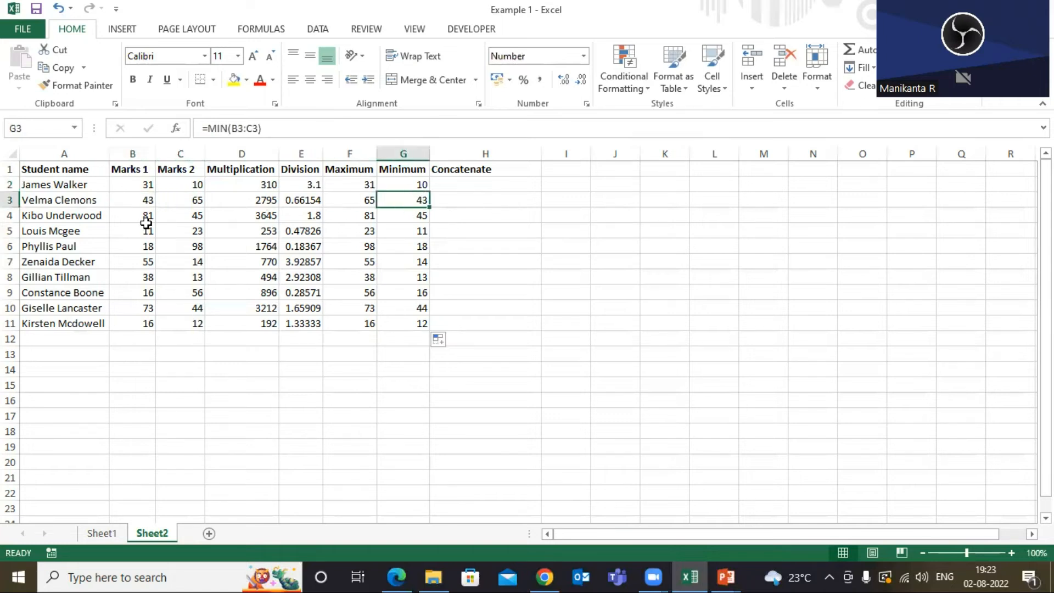
{"action": "left_click", "coordinate": [41, 217]}
{"action": "left_click", "coordinate": [143, 217]}
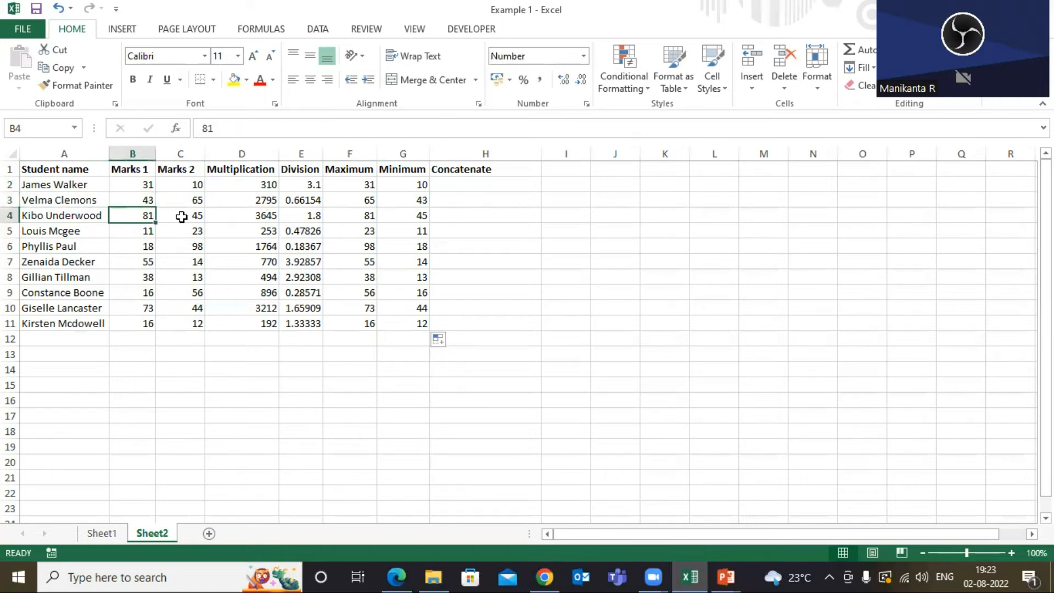
{"action": "left_click", "coordinate": [181, 217]}
{"action": "left_click", "coordinate": [418, 216]}
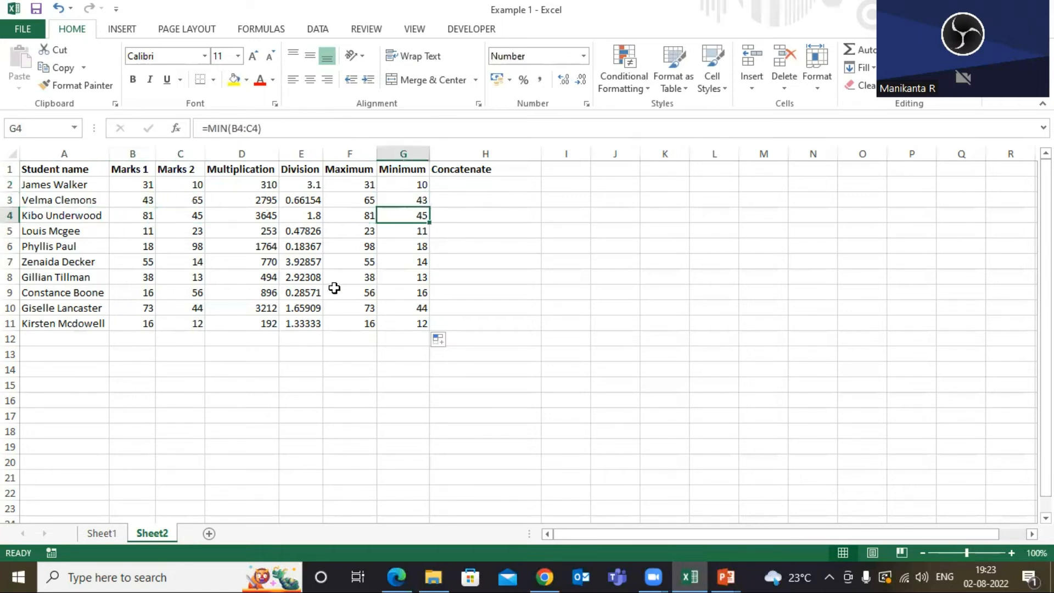
{"action": "left_click", "coordinate": [139, 325]}
{"action": "left_click", "coordinate": [183, 323]}
{"action": "left_click", "coordinate": [413, 323]}
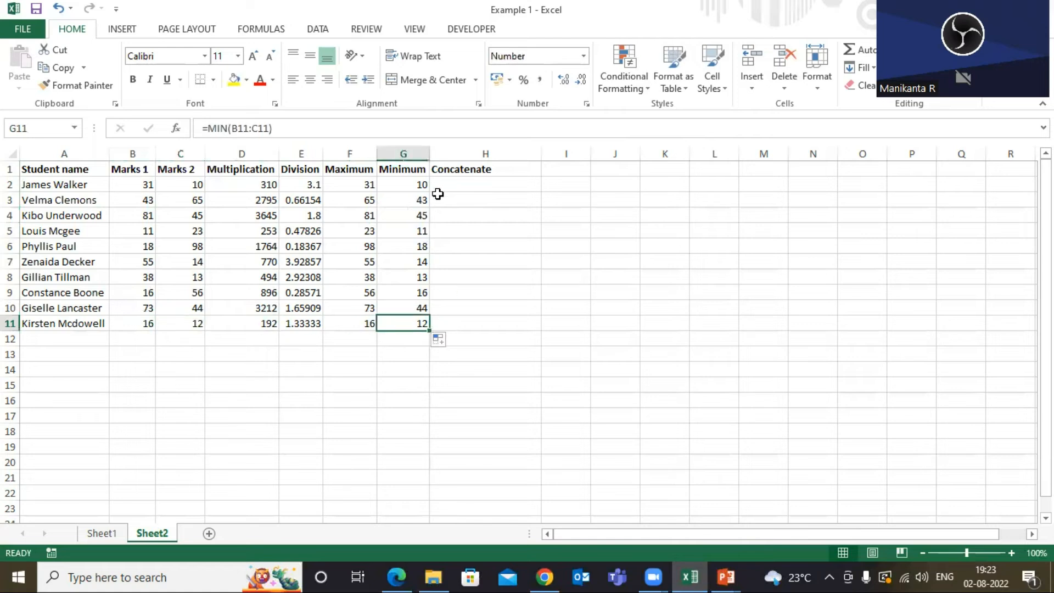
Review the Maximum, Minimum and Concatenate column headers.
{"action": "left_click", "coordinate": [416, 167]}
{"action": "left_click", "coordinate": [349, 169]}
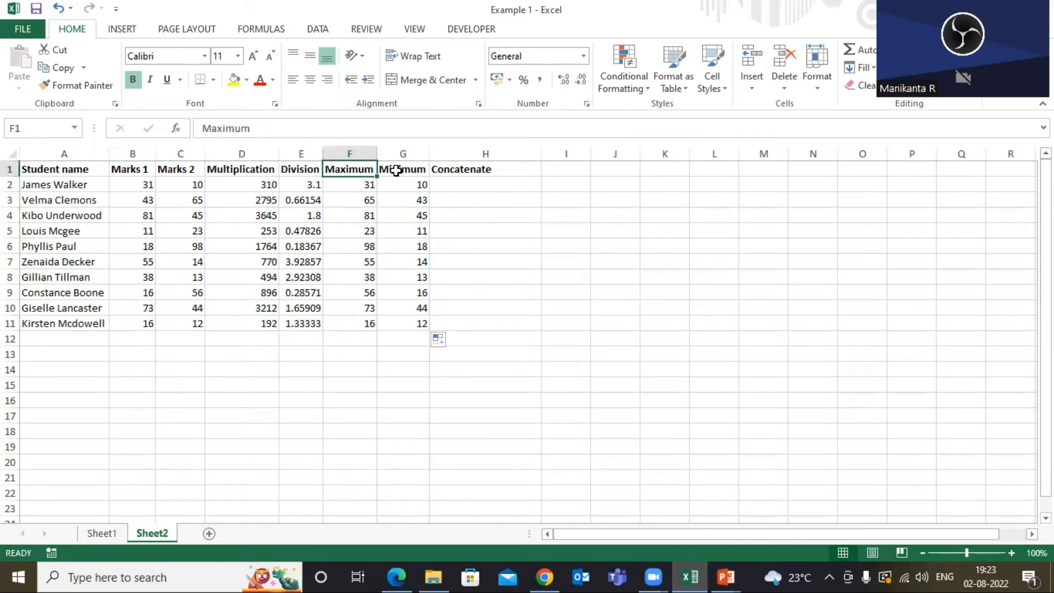
{"action": "left_click", "coordinate": [396, 170]}
{"action": "left_click", "coordinate": [361, 169]}
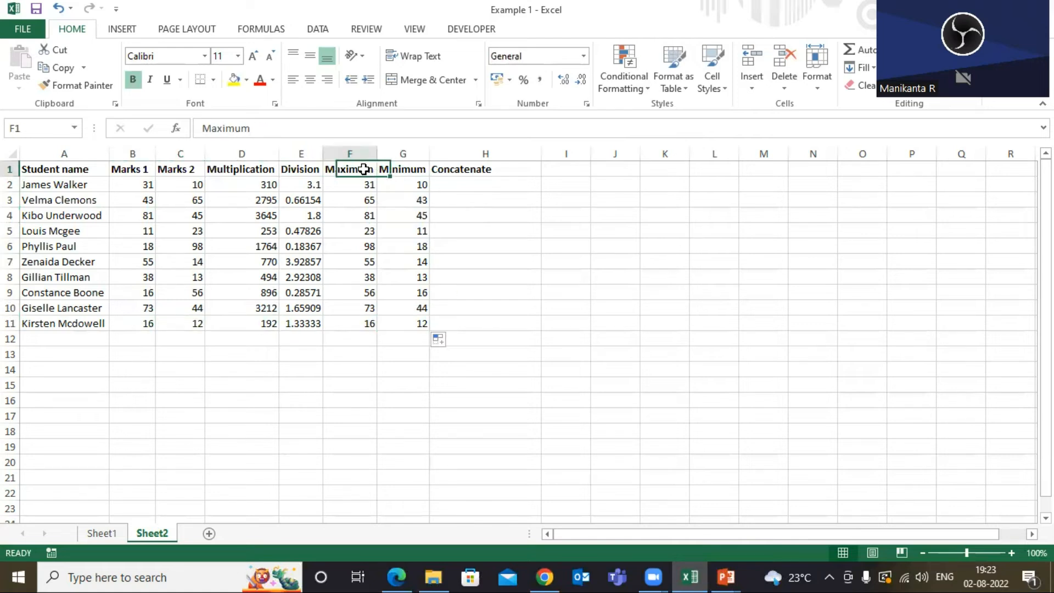
{"action": "left_click", "coordinate": [412, 171]}
{"action": "left_click", "coordinate": [475, 172]}
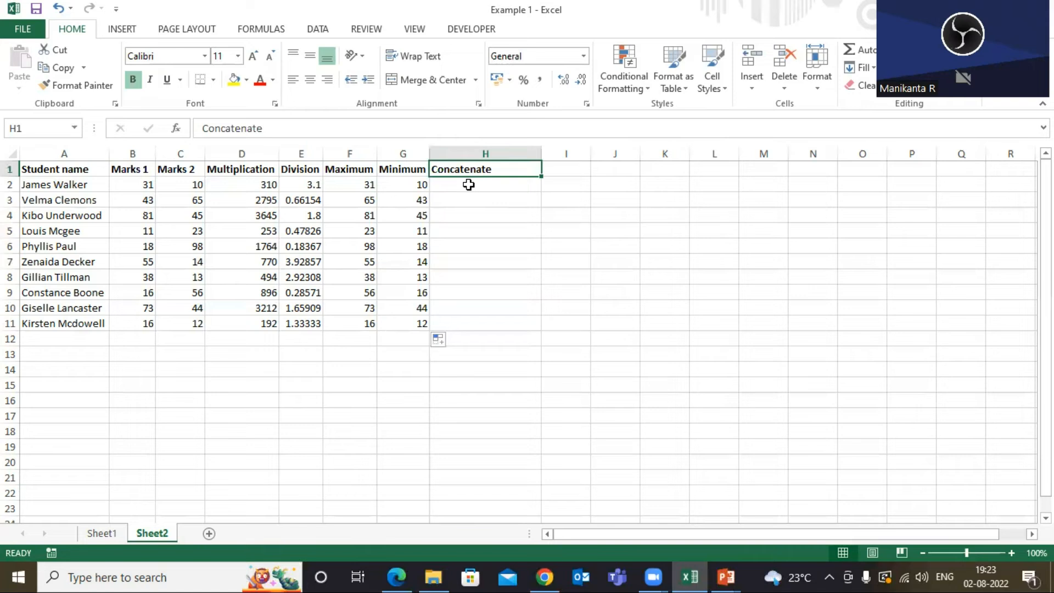
Examine the first student's name together with Marks 1 and Marks 2 for the concatenation example.
{"action": "left_click", "coordinate": [98, 174]}
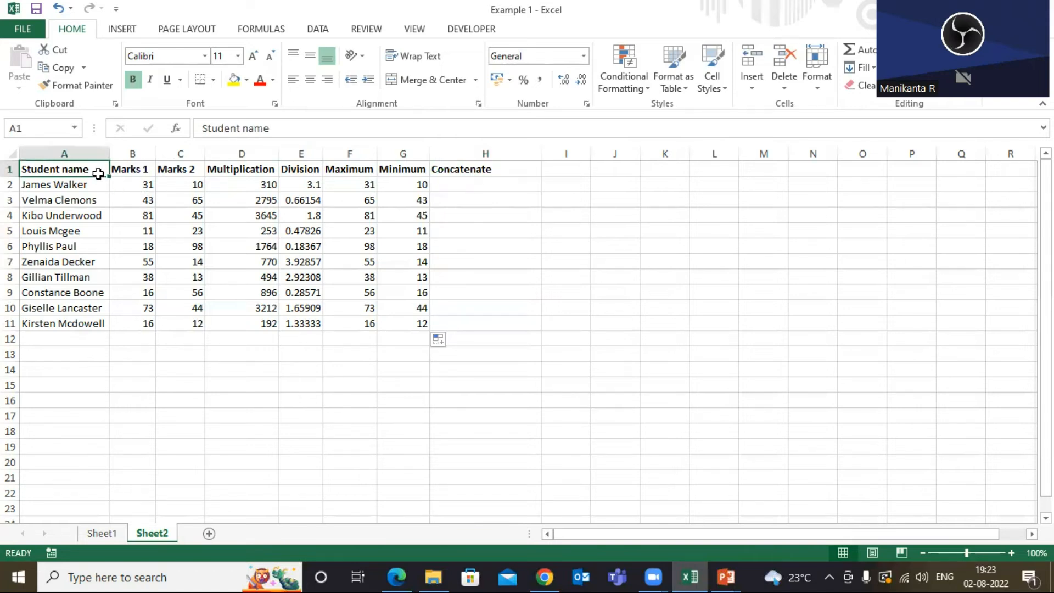
{"action": "left_click", "coordinate": [55, 187]}
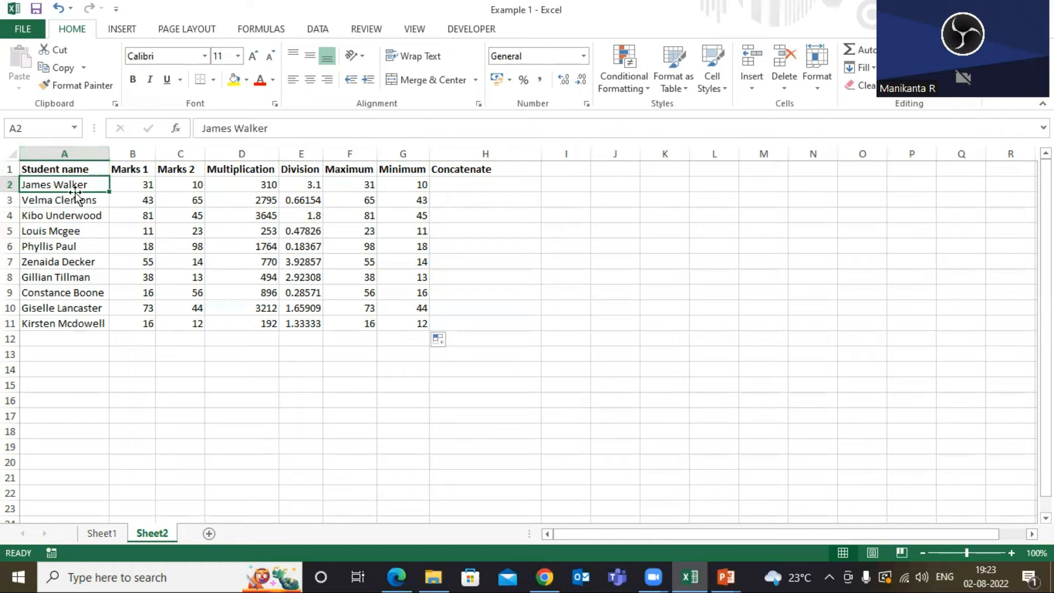
{"action": "left_click", "coordinate": [138, 186]}
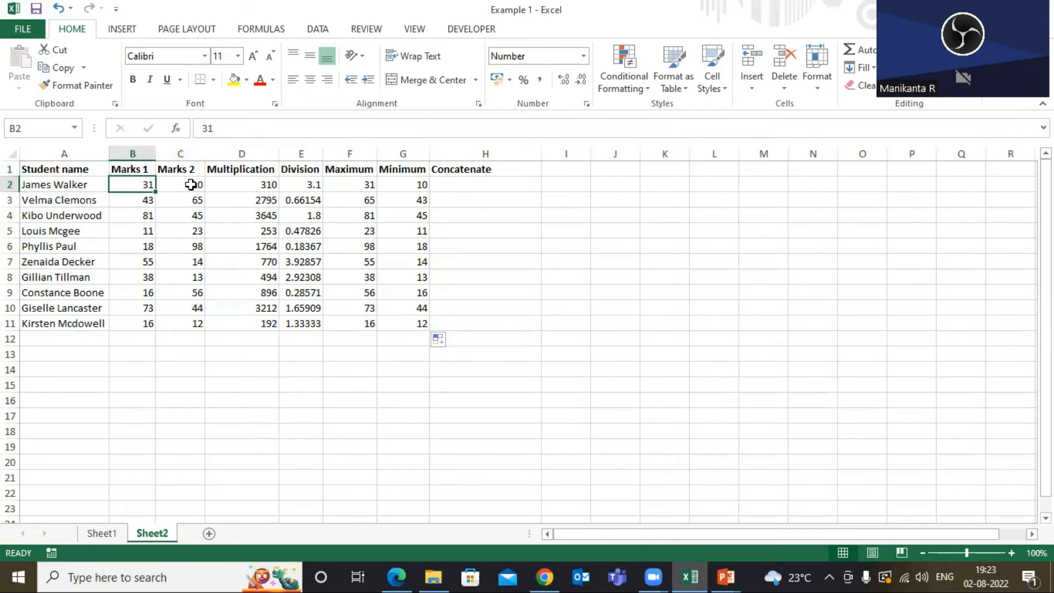
{"action": "left_click", "coordinate": [191, 185]}
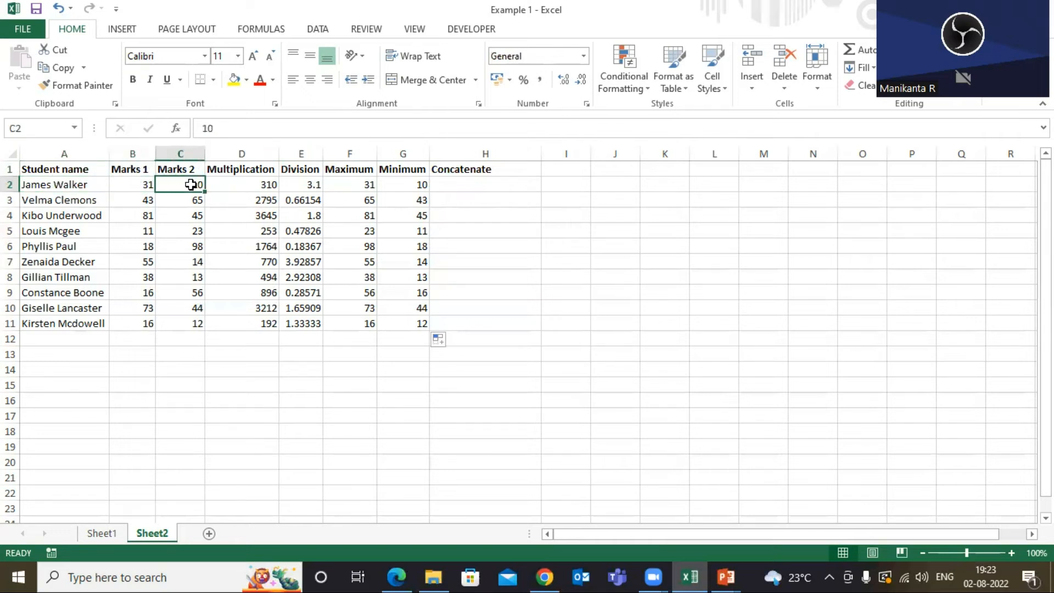
{"action": "left_click", "coordinate": [65, 186]}
{"action": "left_click", "coordinate": [124, 185]}
{"action": "left_click", "coordinate": [188, 183]}
{"action": "left_click", "coordinate": [85, 181]}
{"action": "left_click", "coordinate": [85, 169]}
{"action": "left_click", "coordinate": [85, 182]}
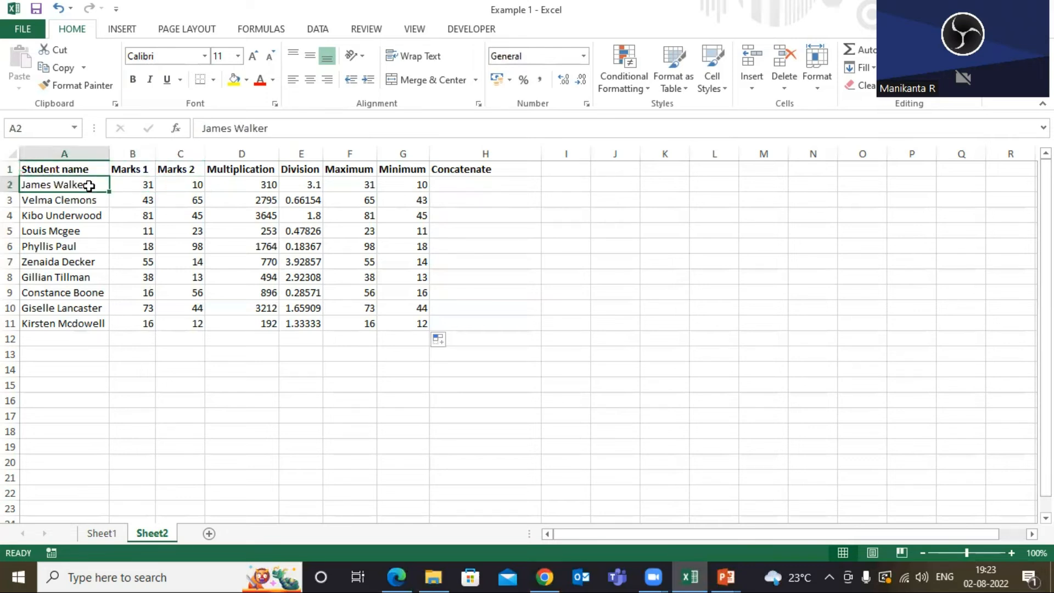
{"action": "left_click", "coordinate": [132, 184]}
{"action": "left_click", "coordinate": [67, 188]}
{"action": "left_click", "coordinate": [136, 186]}
{"action": "left_click", "coordinate": [92, 201]}
{"action": "left_click", "coordinate": [147, 198]}
{"action": "left_click", "coordinate": [176, 184]}
{"action": "left_click", "coordinate": [122, 186]}
{"action": "left_click", "coordinate": [77, 187]}
{"action": "left_click", "coordinate": [89, 171]}
Inspect the Student name column and the first rows of names and marks.
{"action": "left_click", "coordinate": [82, 154]}
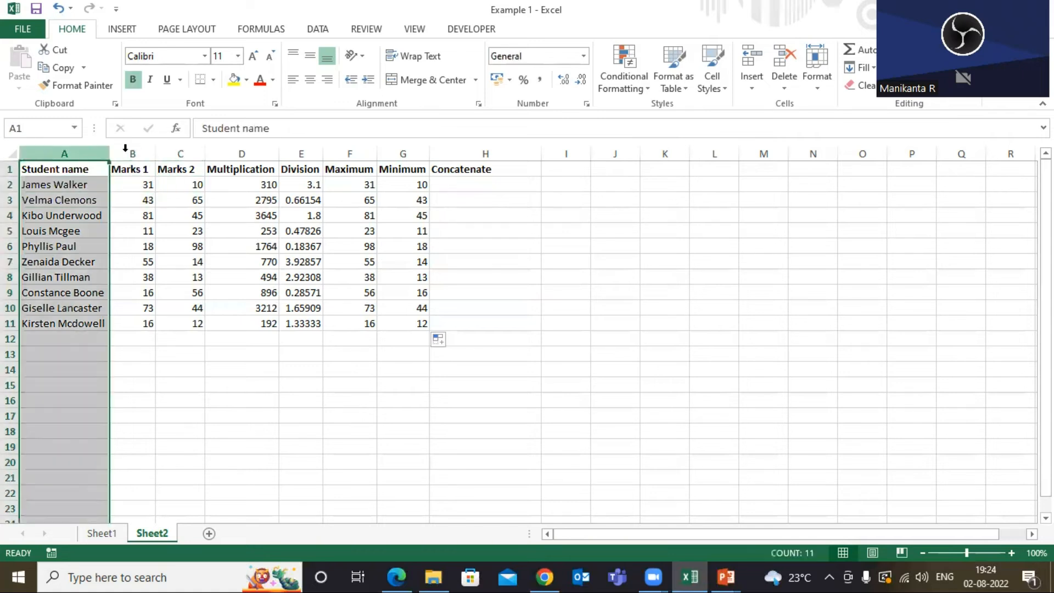
{"action": "left_click", "coordinate": [10, 185]}
{"action": "left_click", "coordinate": [11, 201]}
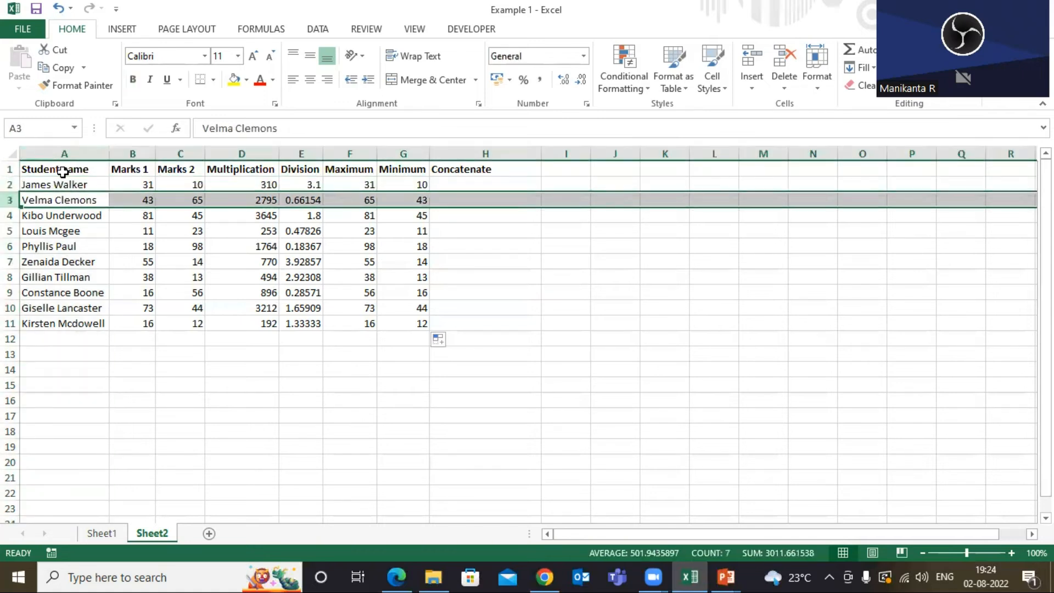
{"action": "left_click", "coordinate": [70, 170]}
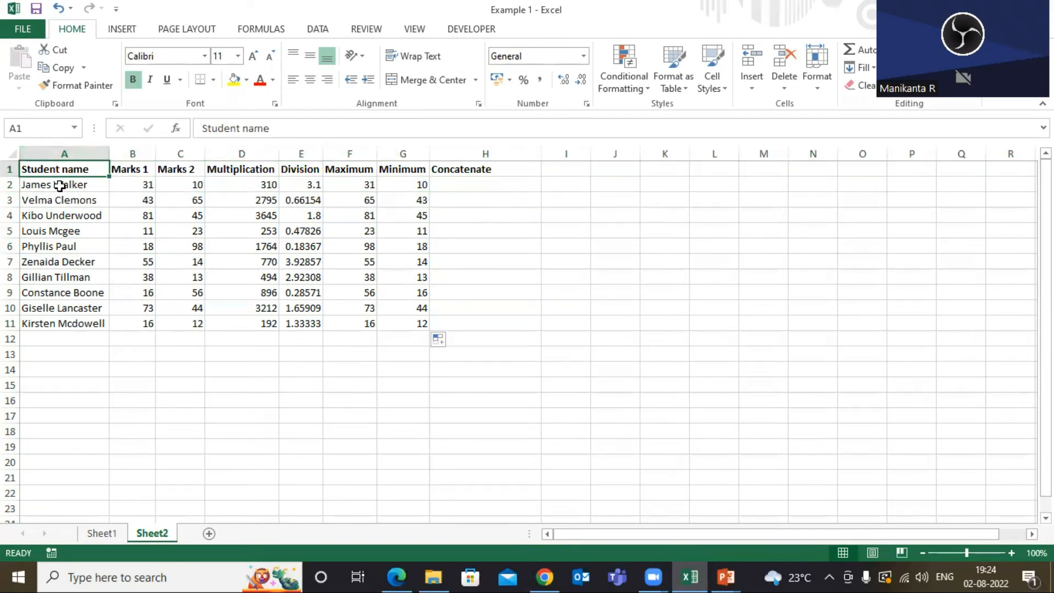
{"action": "left_click", "coordinate": [75, 186]}
{"action": "left_click", "coordinate": [136, 184]}
{"action": "left_click", "coordinate": [179, 184]}
{"action": "left_click", "coordinate": [139, 184]}
{"action": "left_click", "coordinate": [179, 183]}
{"action": "left_click", "coordinate": [75, 186]}
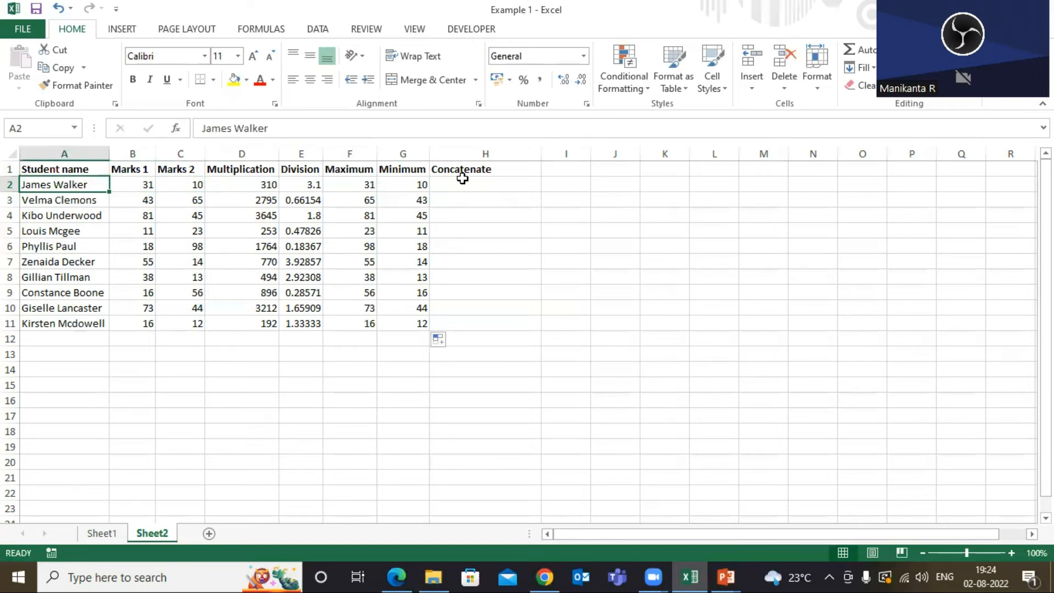
Enter a CONCATENATE formula in H2 that joins the range A2:C2.
{"action": "left_click", "coordinate": [453, 183]}
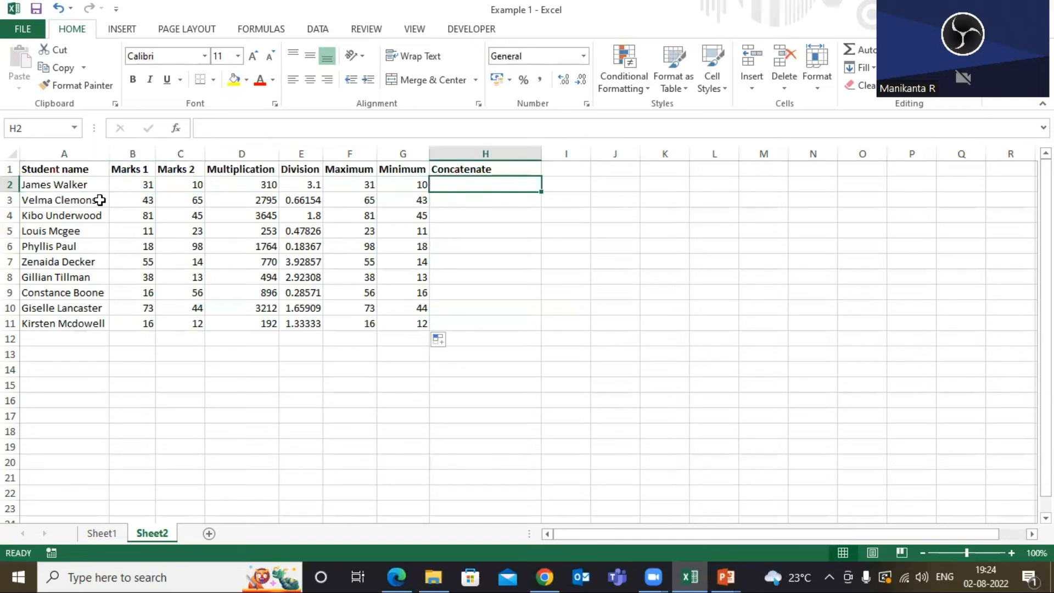
{"action": "left_click", "coordinate": [75, 184]}
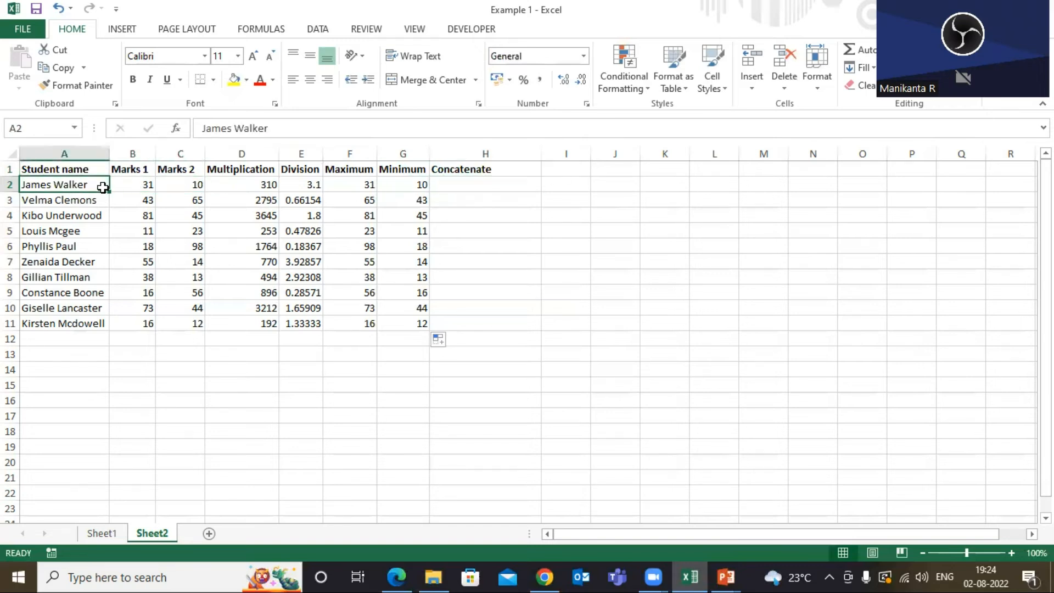
{"action": "left_click", "coordinate": [134, 185]}
{"action": "left_click", "coordinate": [178, 185]}
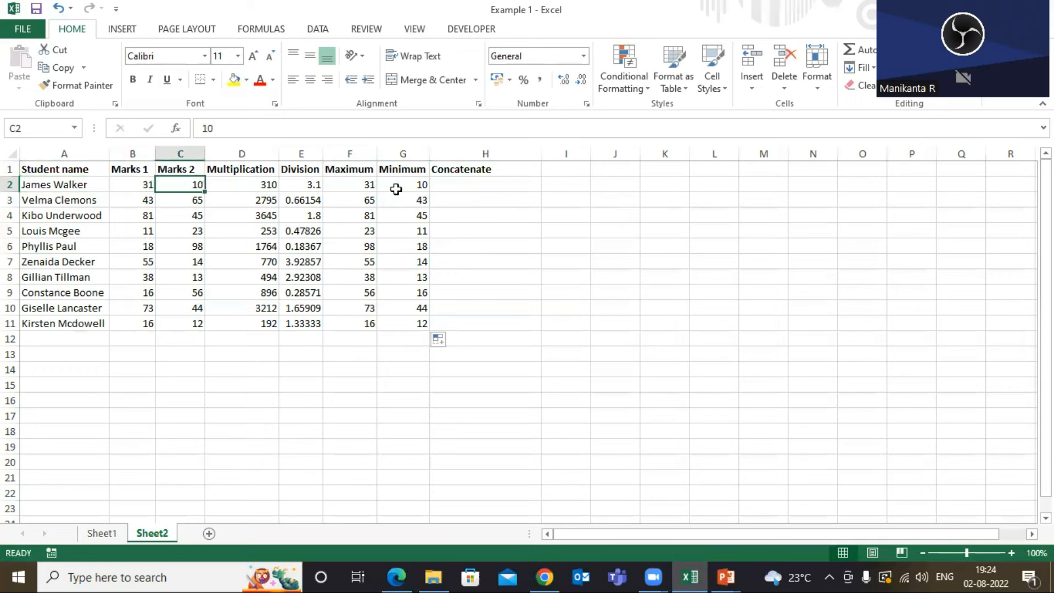
{"action": "left_click", "coordinate": [471, 184]}
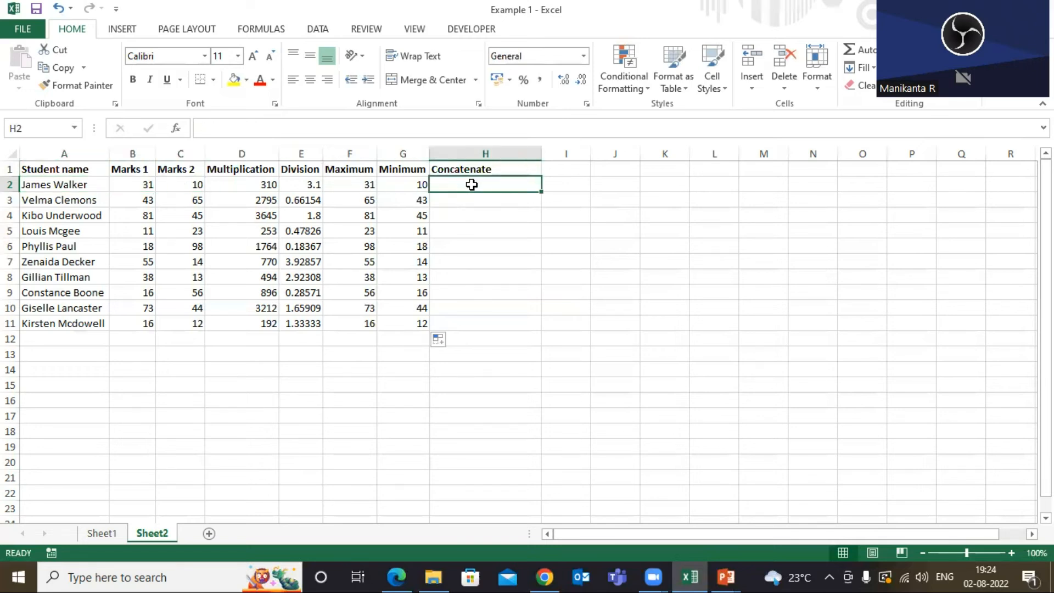
{"action": "left_click", "coordinate": [465, 174]}
{"action": "left_click", "coordinate": [461, 180]}
{"action": "type", "text": "=con"}
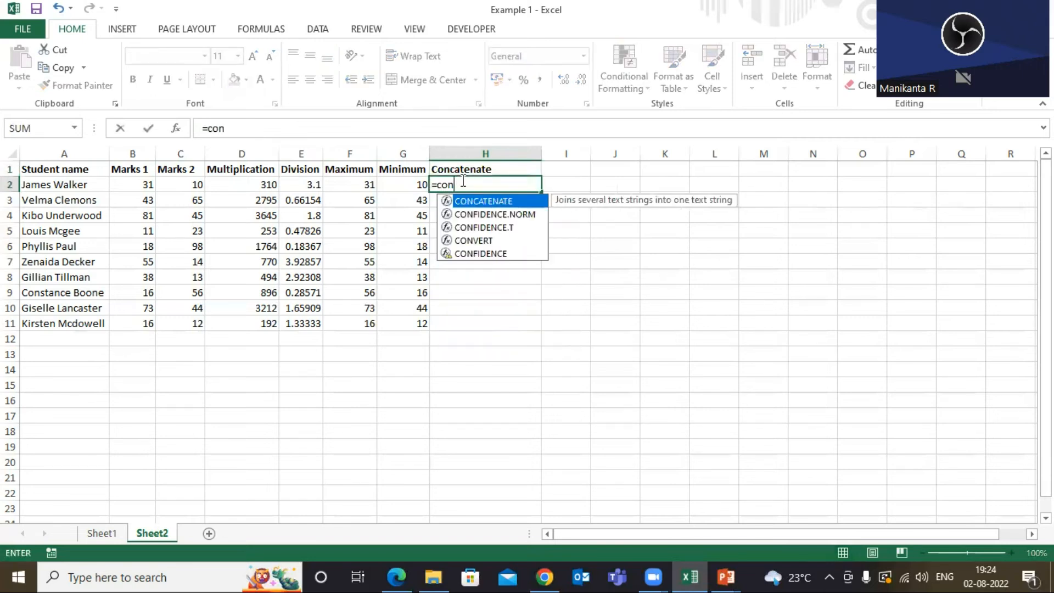
{"action": "key", "text": "Tab"}
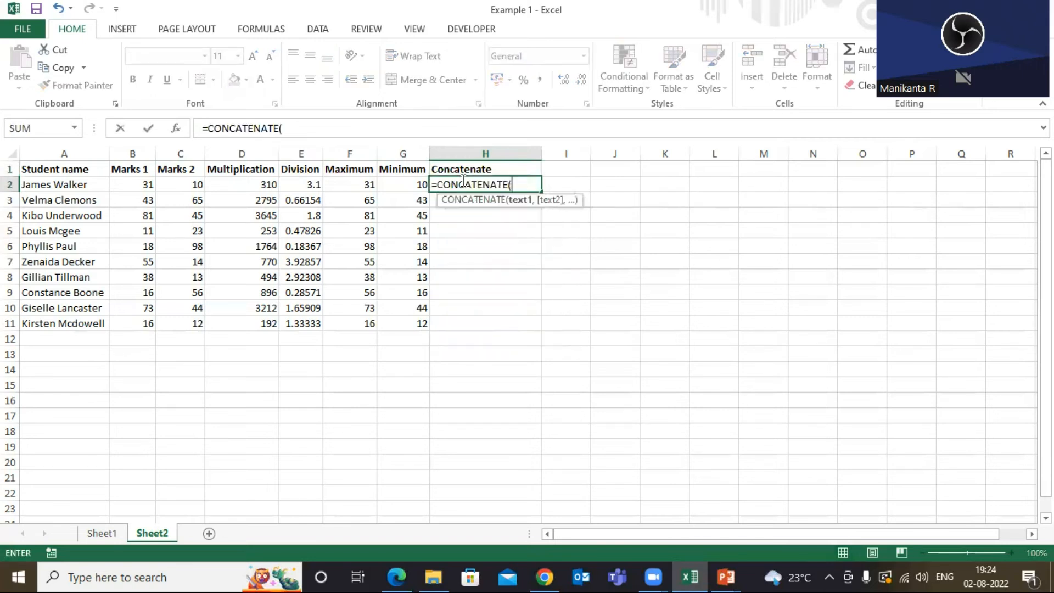
{"action": "left_click", "coordinate": [90, 187]}
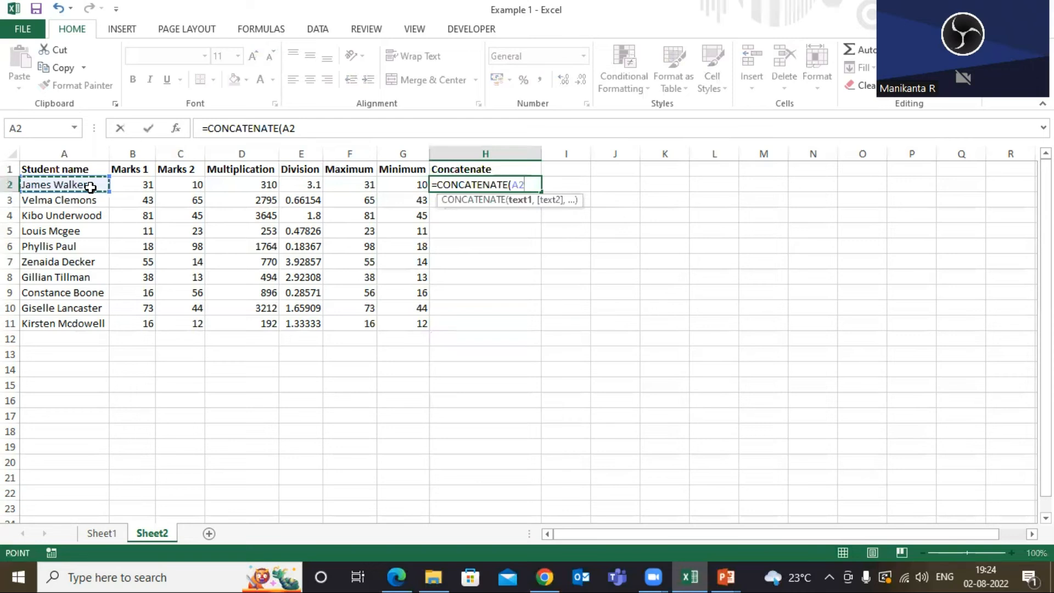
{"action": "key", "text": "shift+Right"}
{"action": "key", "text": "shift+Right"}
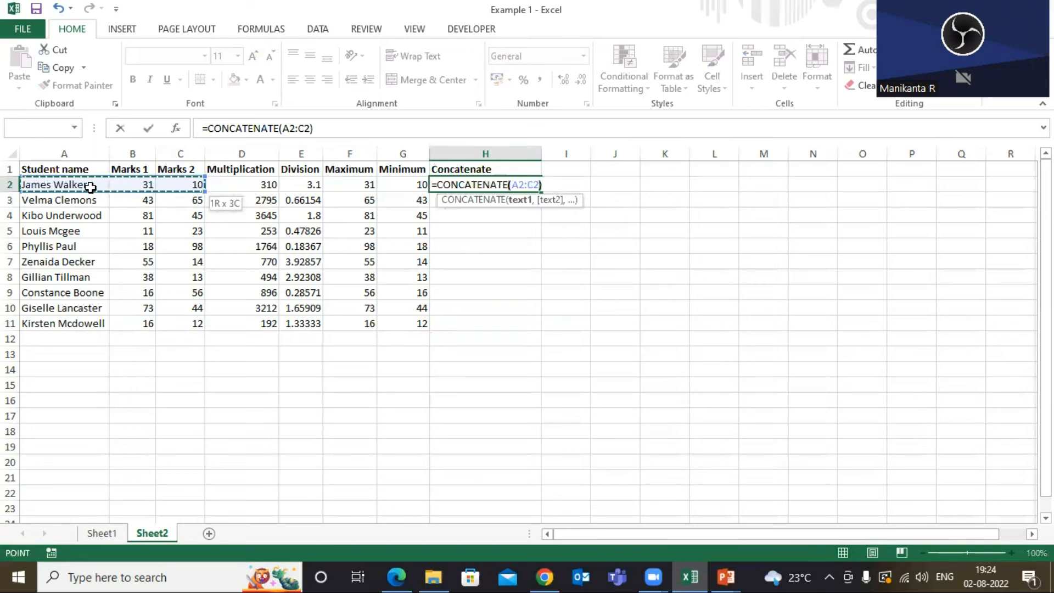
{"action": "key", "text": "Return"}
{"action": "left_click", "coordinate": [495, 185]}
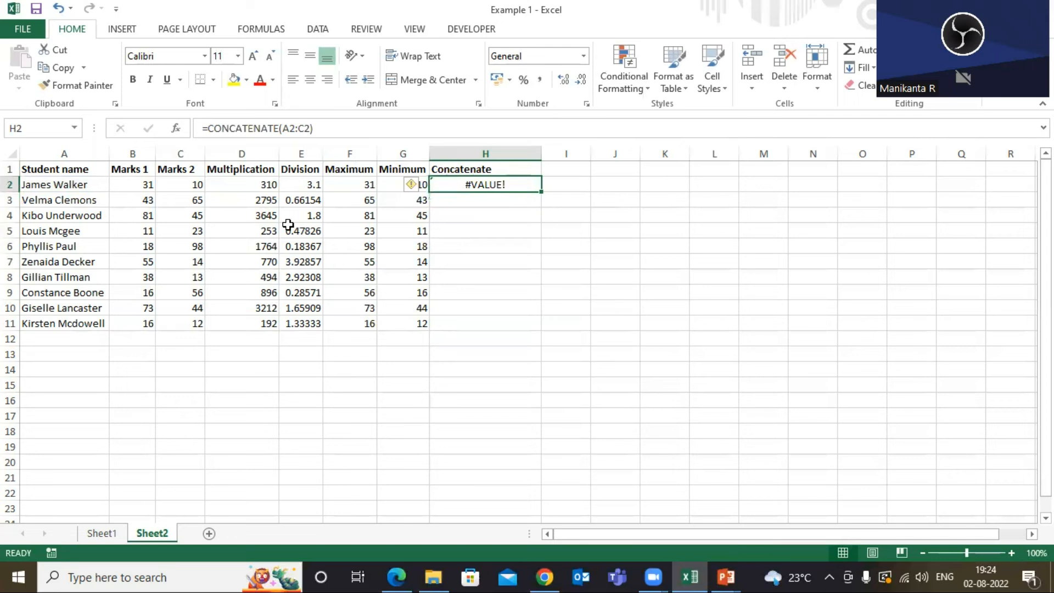
Compare the formulas in the Maximum, Minimum, Division and Multiplication cells of row 2.
{"action": "left_click", "coordinate": [356, 186]}
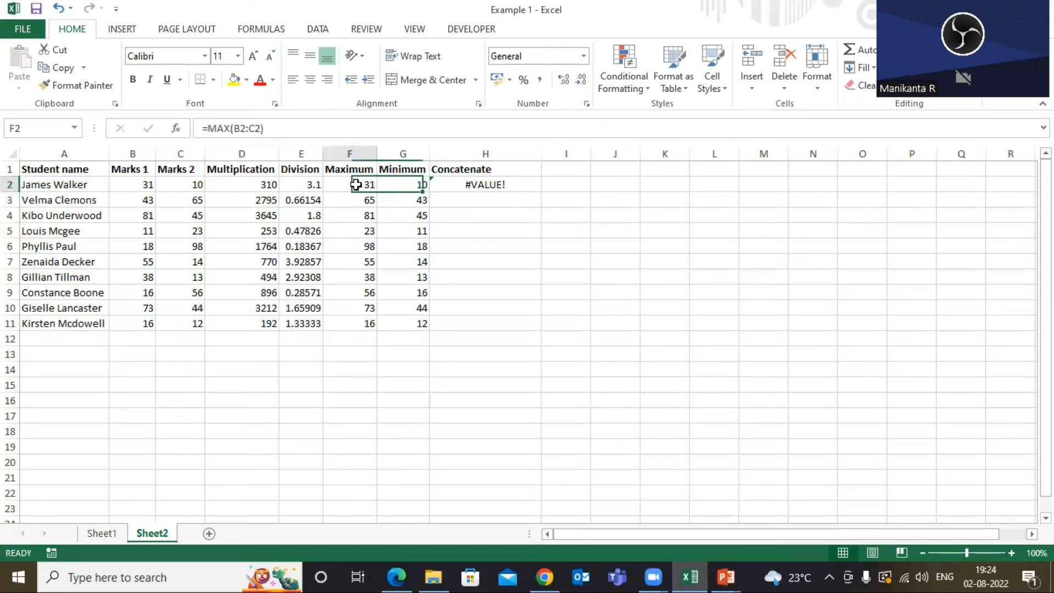
{"action": "left_click", "coordinate": [408, 188]}
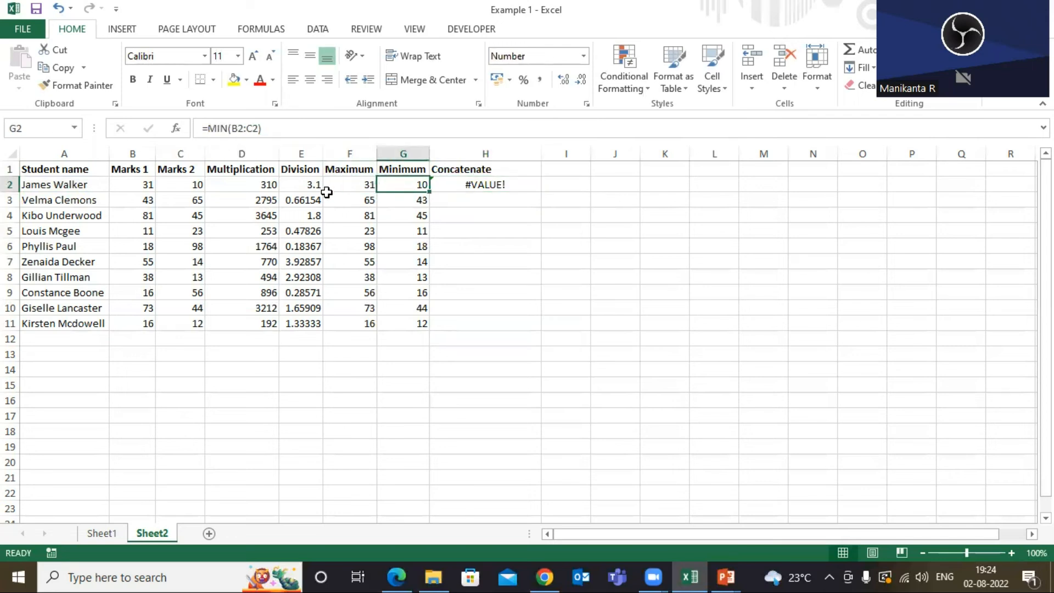
{"action": "left_click", "coordinate": [362, 186]}
{"action": "left_click", "coordinate": [398, 187]}
{"action": "left_click", "coordinate": [349, 186]}
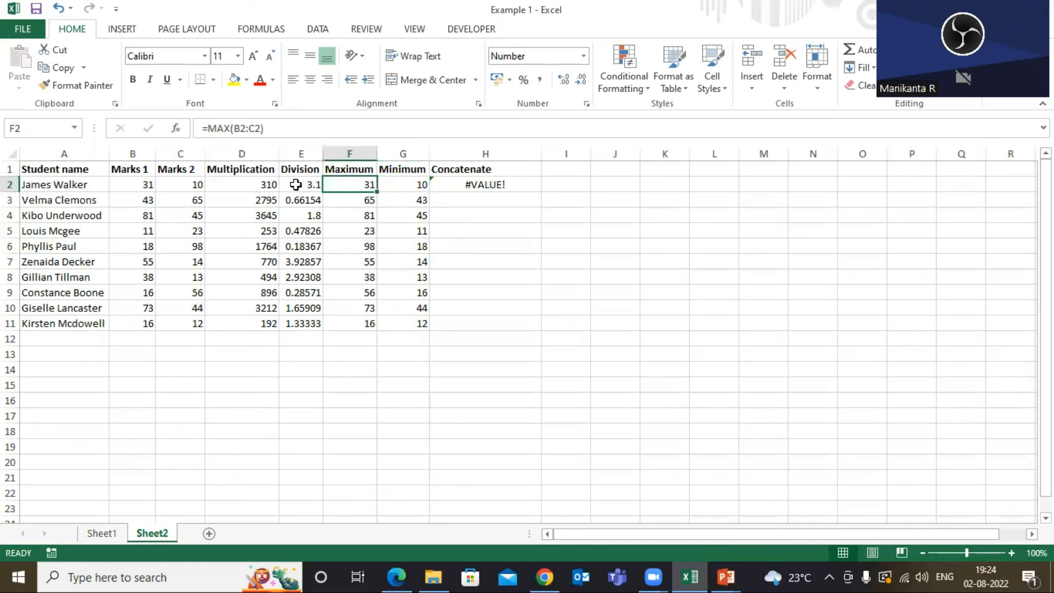
{"action": "left_click", "coordinate": [295, 184]}
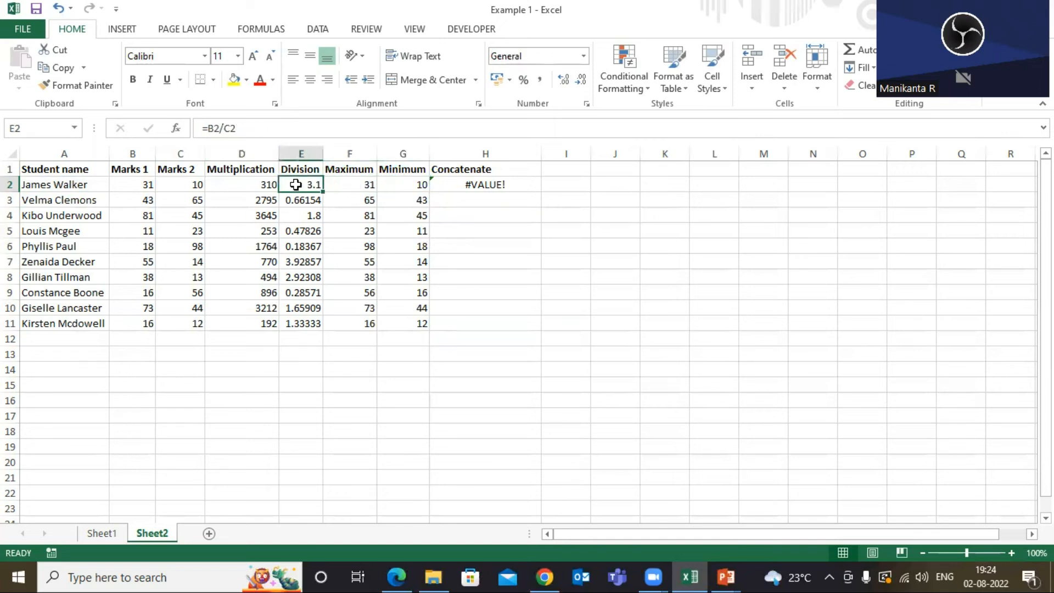
{"action": "left_click", "coordinate": [255, 187]}
{"action": "left_click", "coordinate": [471, 185]}
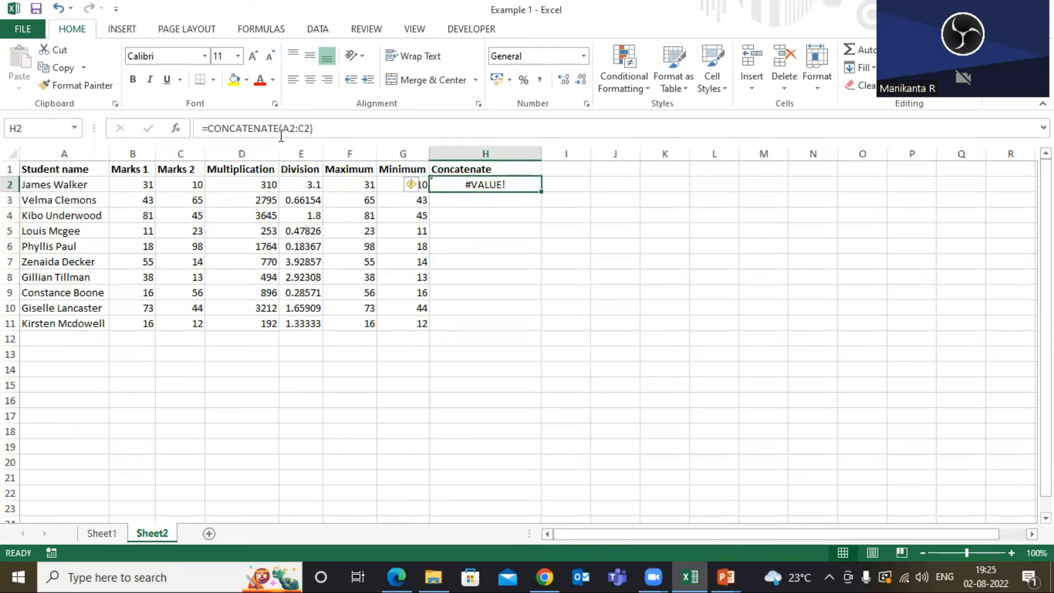
Edit the H2 formula to =CONCATENATE(A2,B2,C2), joining the name, Marks 1 and Marks 2 separately.
{"action": "left_click", "coordinate": [340, 128]}
{"action": "key", "text": "BackSpace"}
{"action": "key", "text": "BackSpace"}
{"action": "key", "text": "BackSpace"}
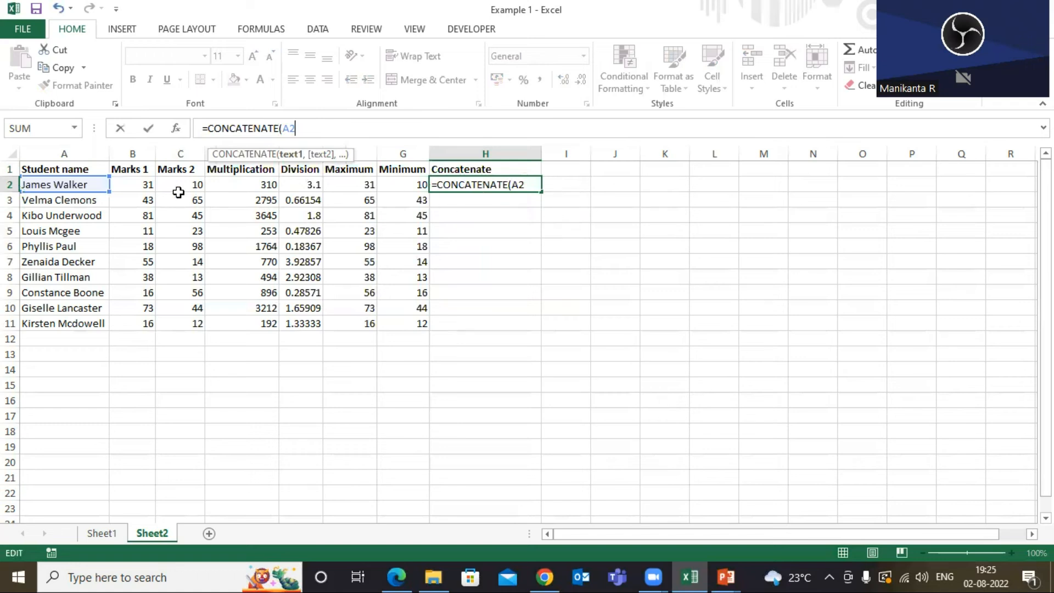
{"action": "type", "text": ","}
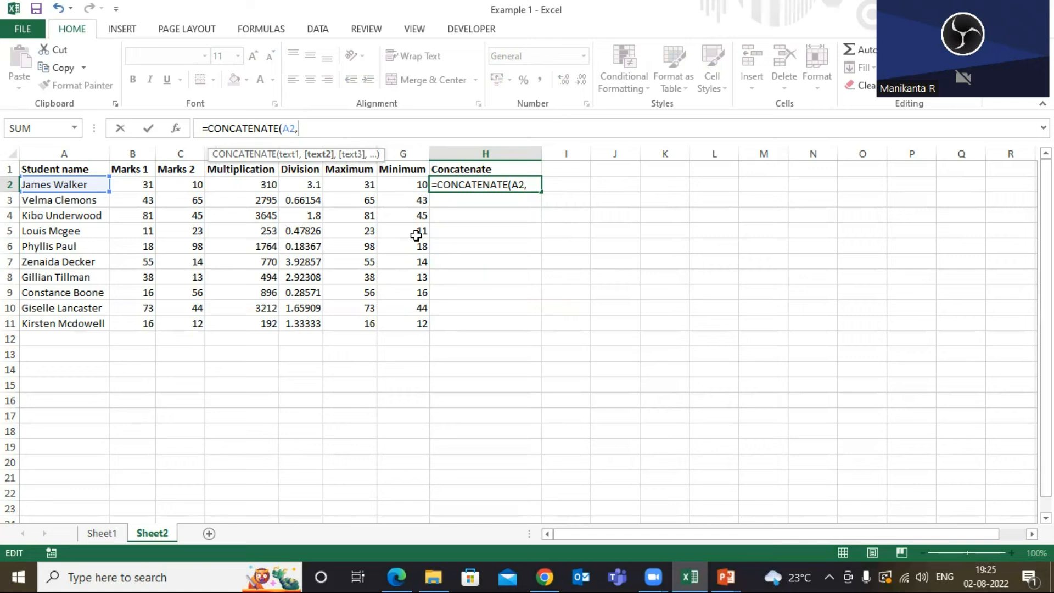
{"action": "left_click", "coordinate": [138, 187]}
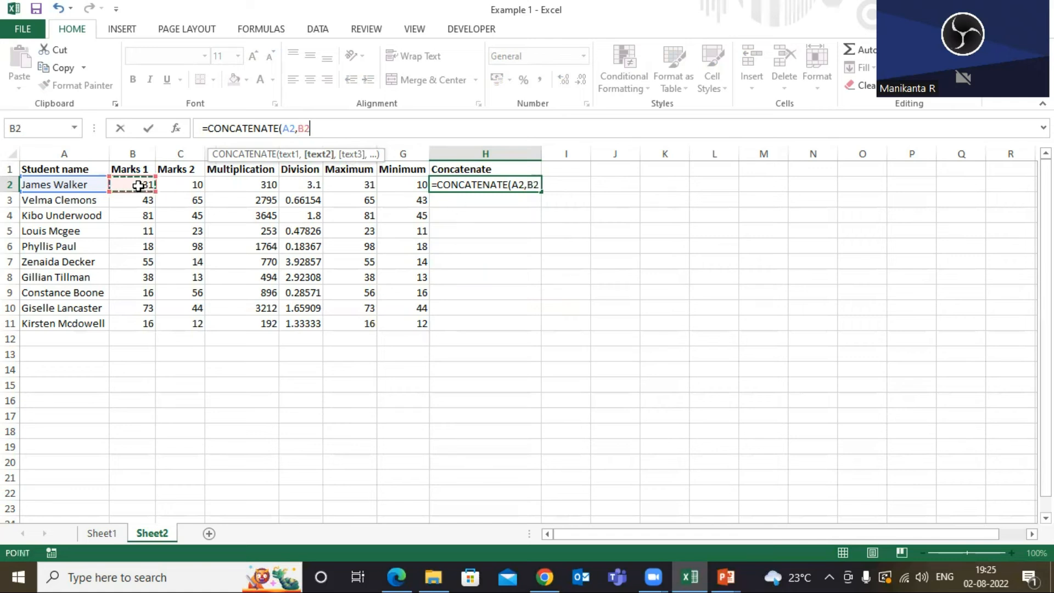
{"action": "type", "text": ","}
{"action": "left_click", "coordinate": [175, 185]}
{"action": "type", "text": ")"}
{"action": "key", "text": "Return"}
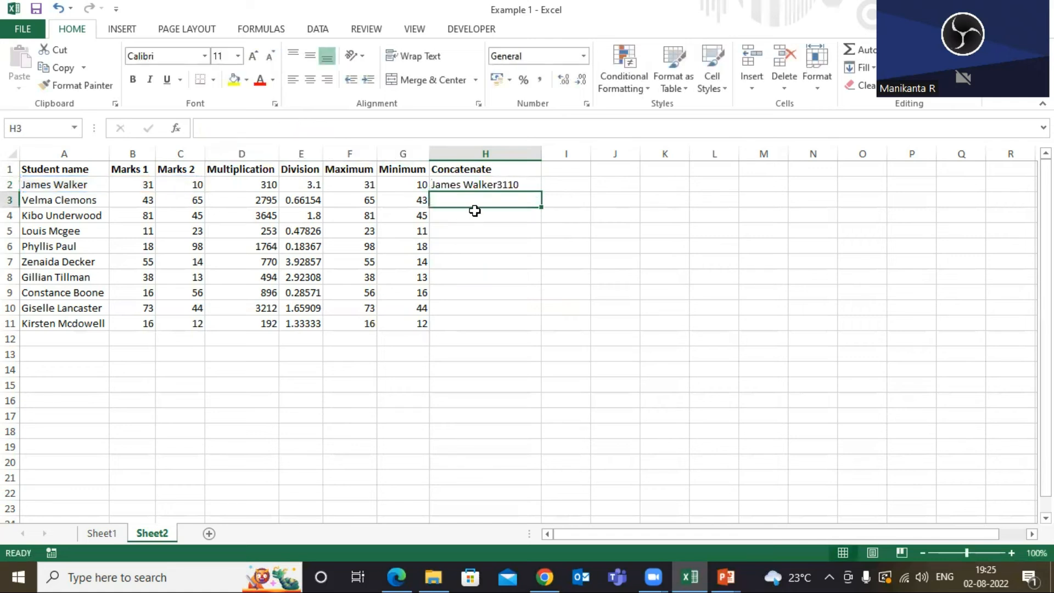
Fill the concatenate formula from H2 down to H11.
{"action": "left_click", "coordinate": [513, 185]}
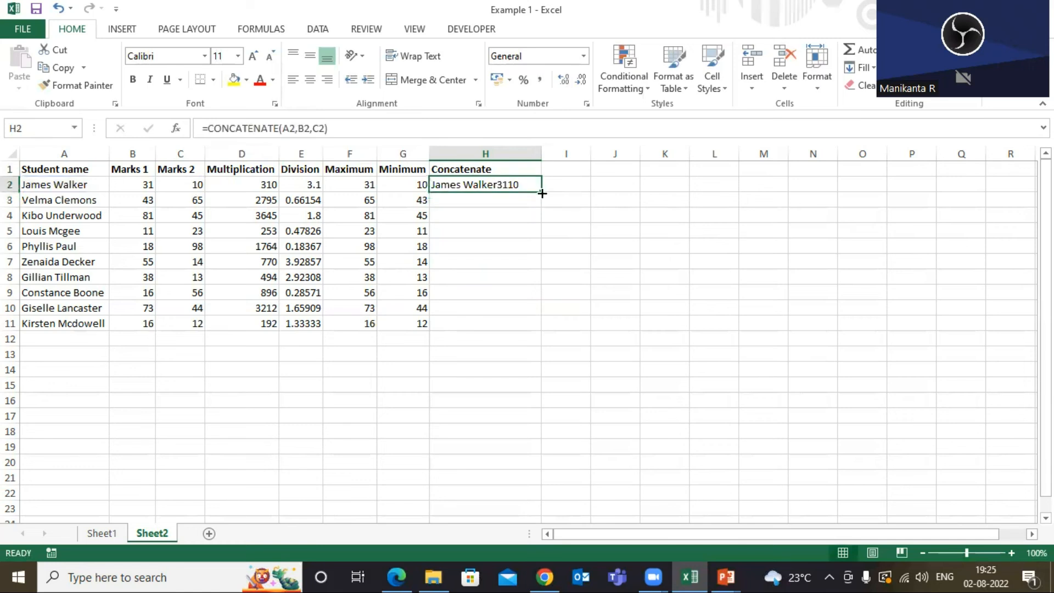
{"action": "left_click", "coordinate": [502, 166]}
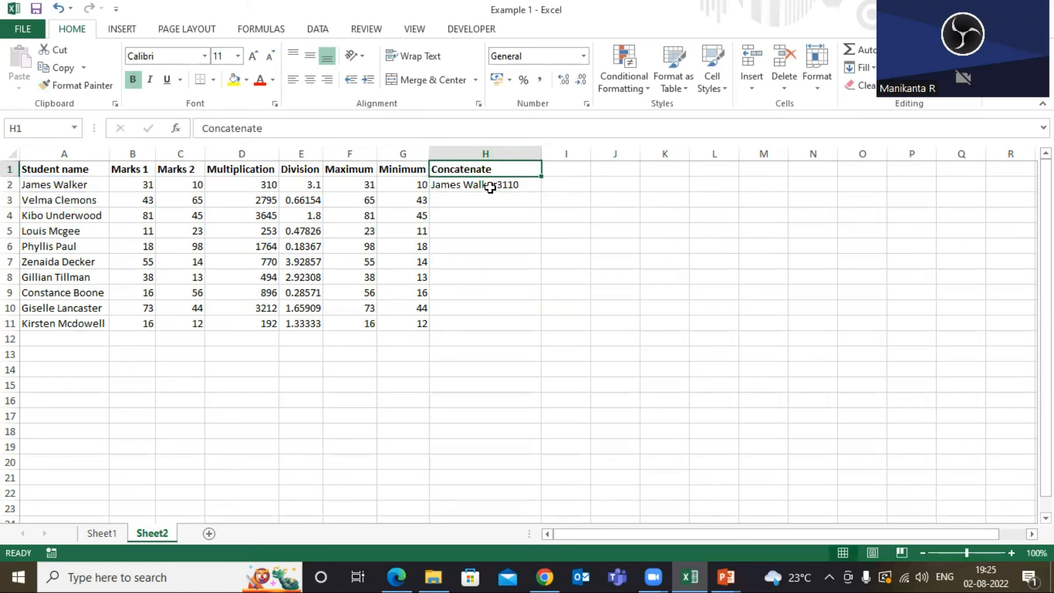
{"action": "left_click", "coordinate": [490, 187]}
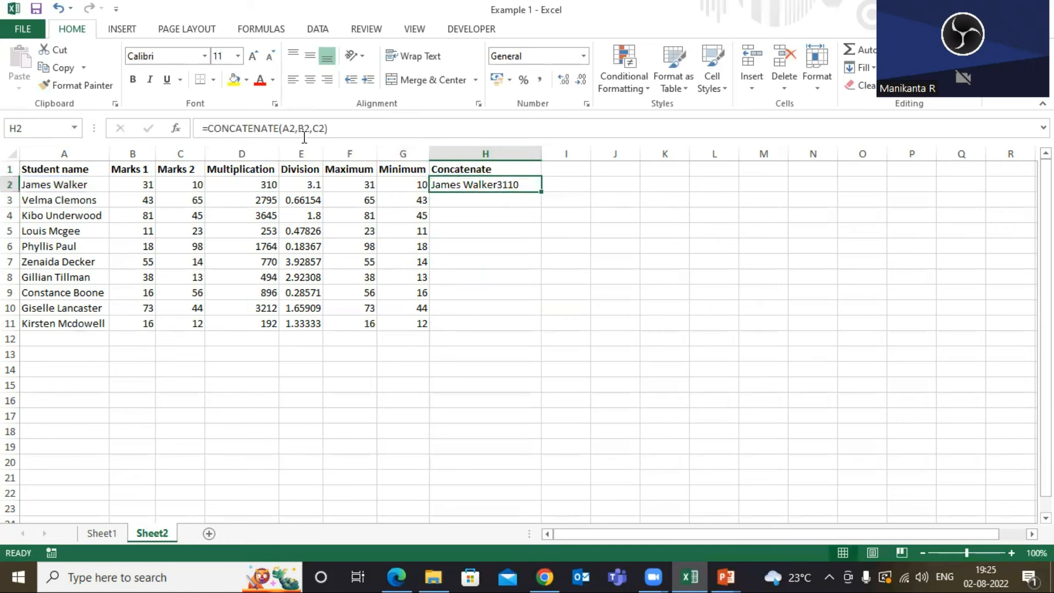
{"action": "double_click", "coordinate": [542, 193]}
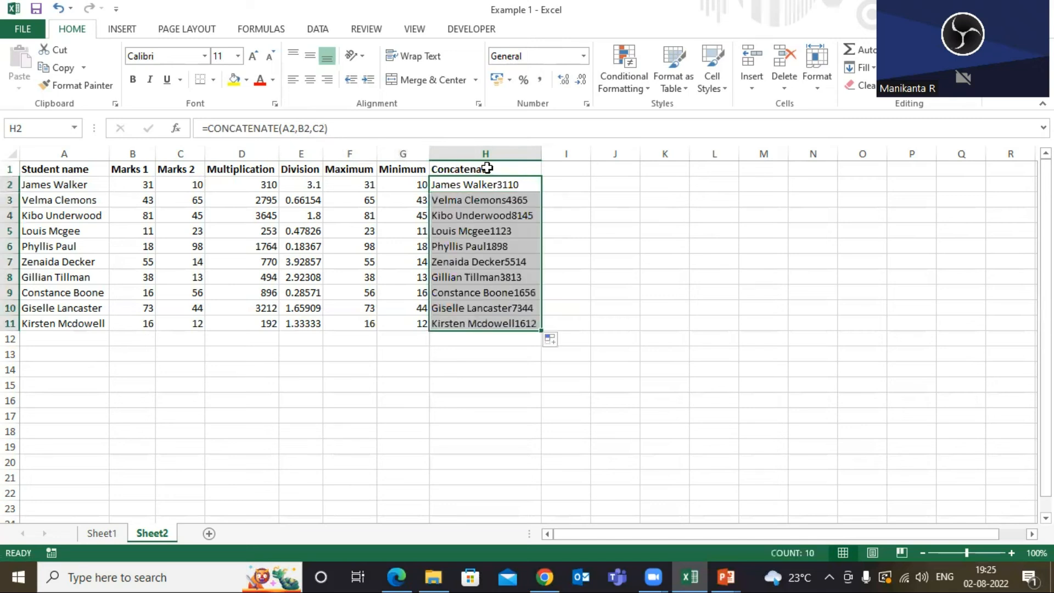
Check the concatenated results in rows 2 to 4 against the names and marks.
{"action": "left_click", "coordinate": [488, 168]}
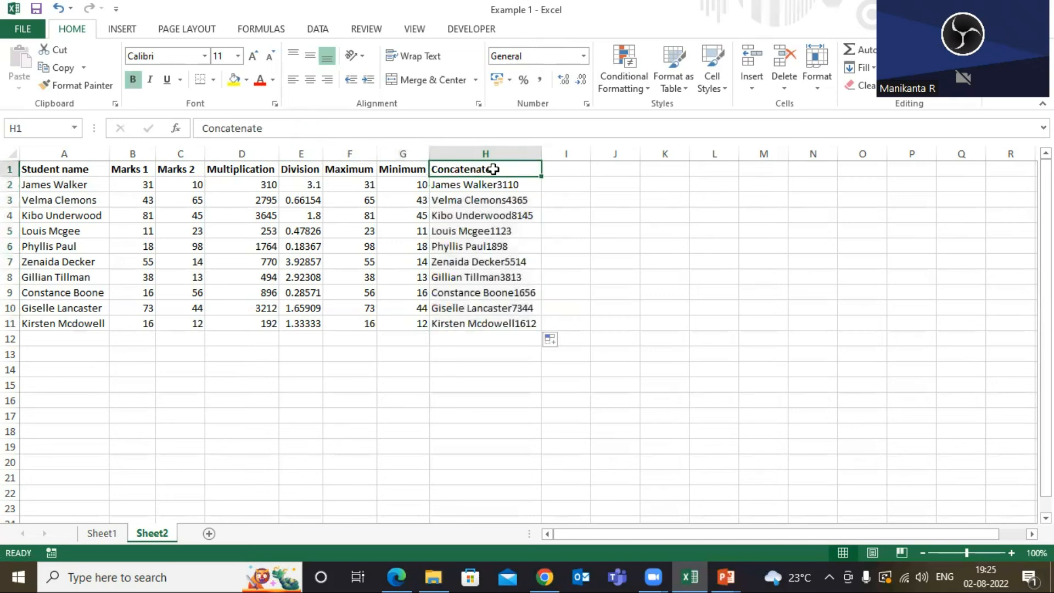
{"action": "left_click", "coordinate": [452, 185]}
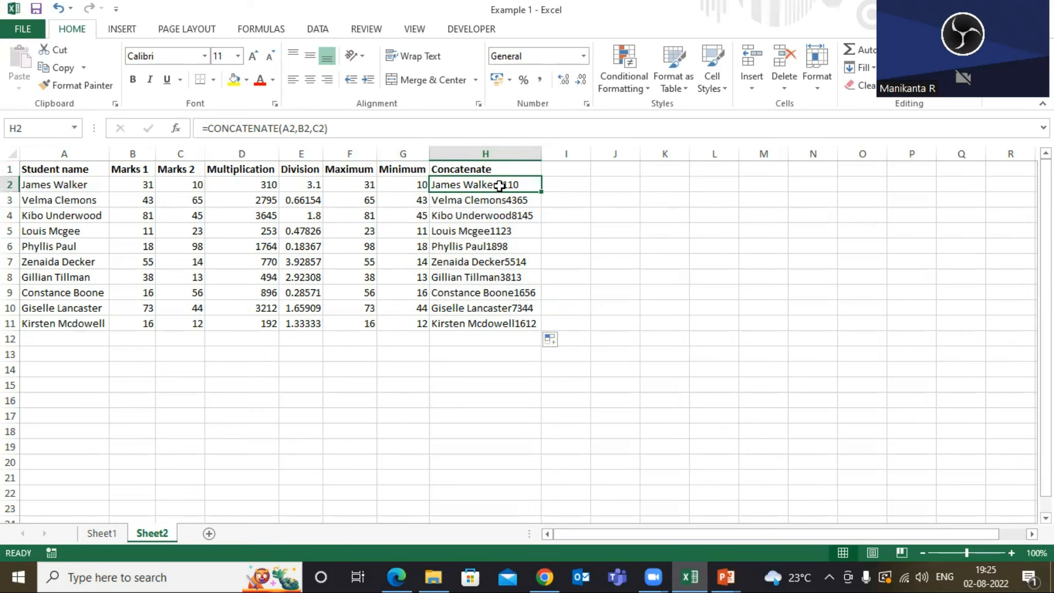
{"action": "left_click", "coordinate": [144, 183]}
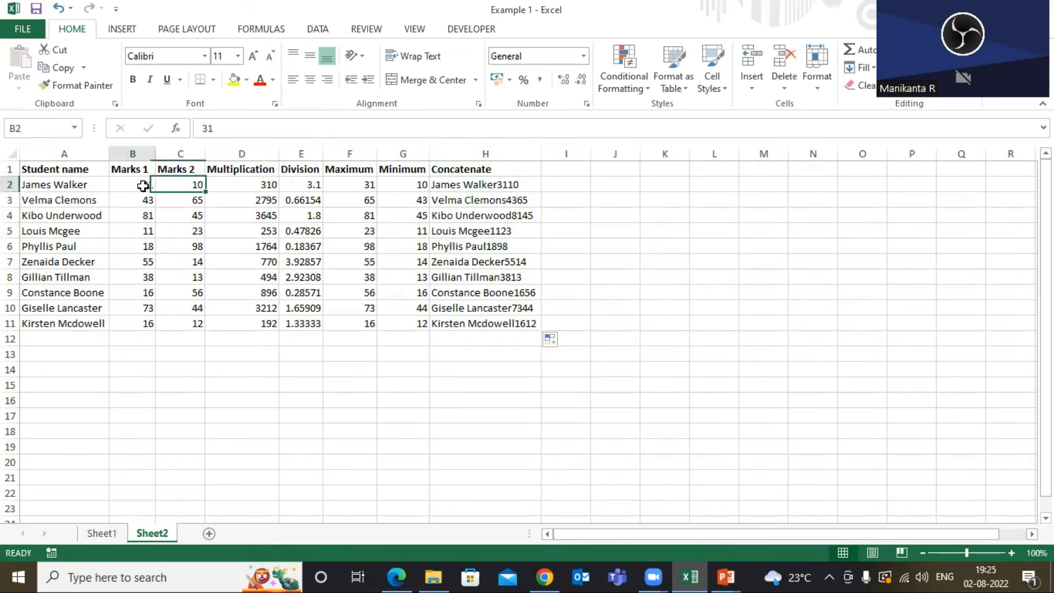
{"action": "left_click", "coordinate": [181, 185]}
{"action": "left_click", "coordinate": [513, 186]}
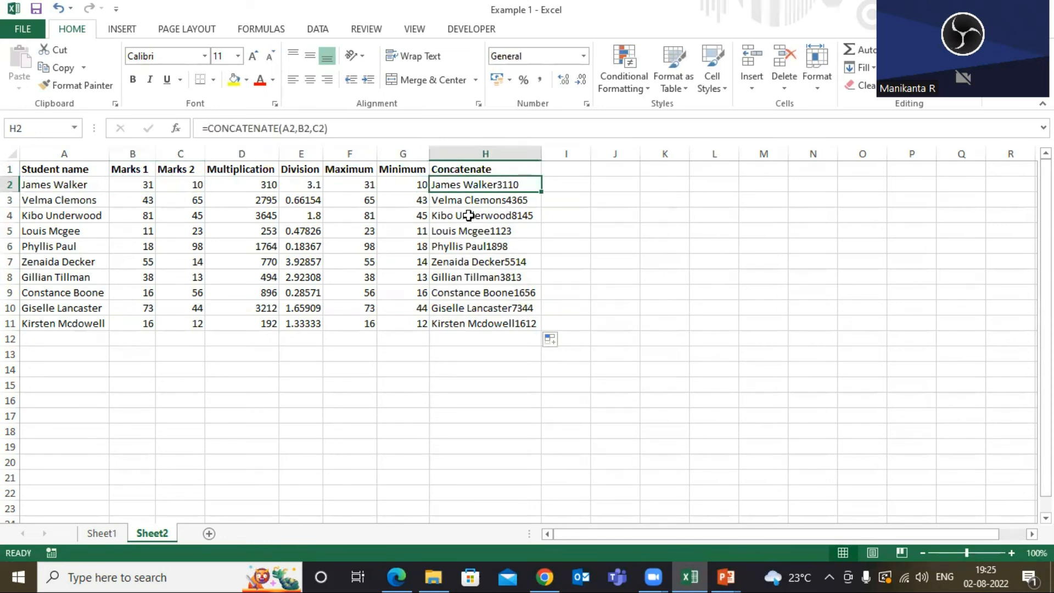
{"action": "left_click", "coordinate": [60, 202]}
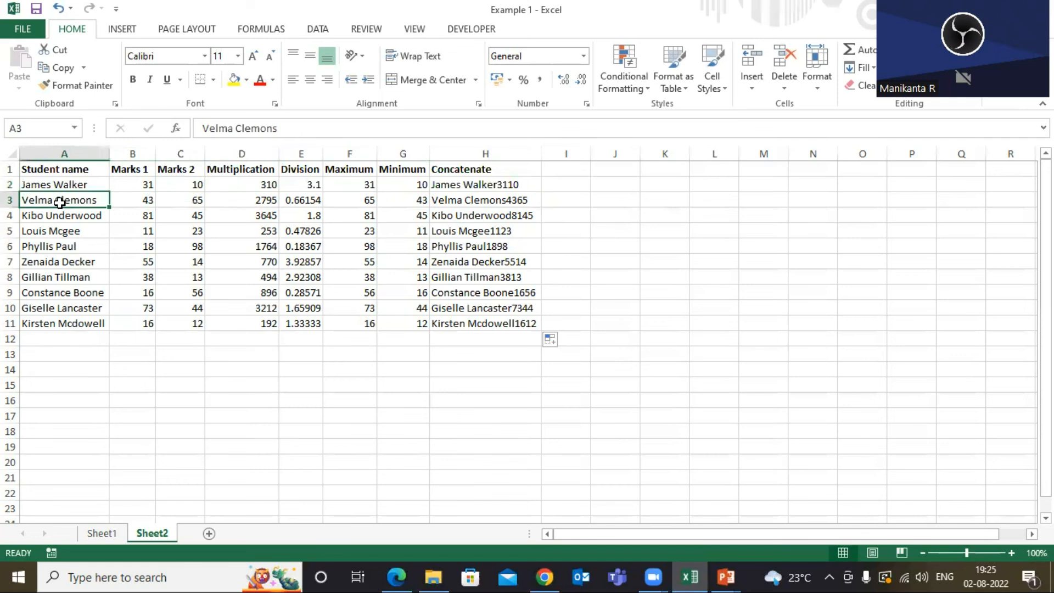
{"action": "left_click", "coordinate": [469, 200]}
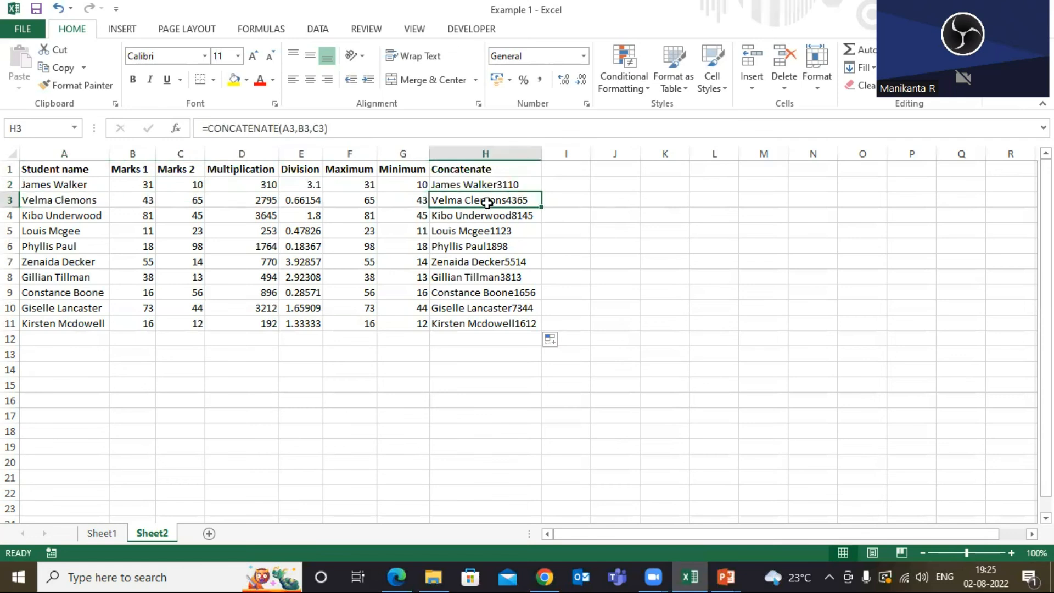
{"action": "left_click", "coordinate": [70, 216]}
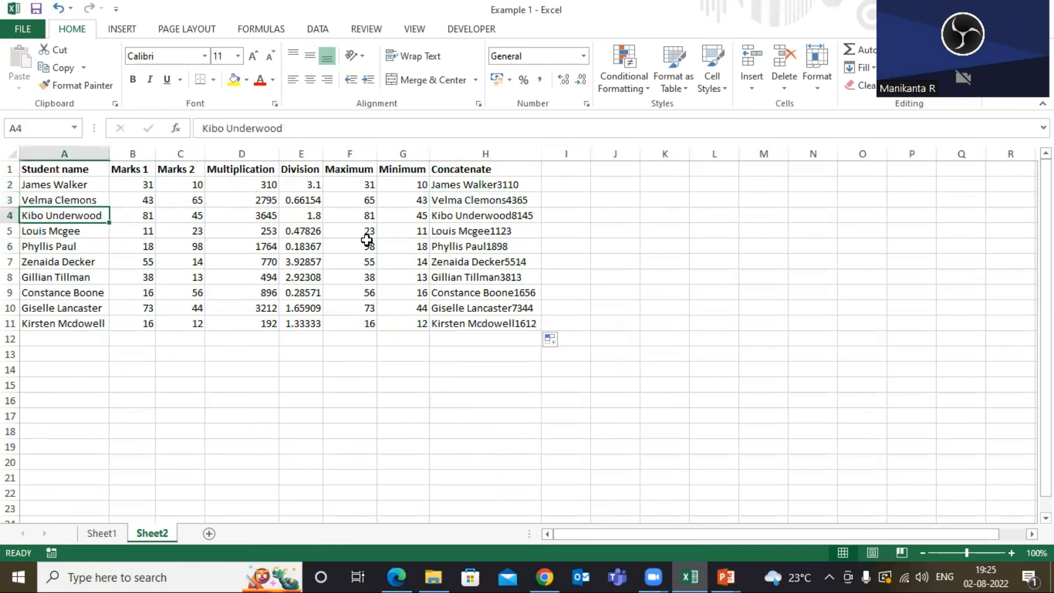
{"action": "left_click", "coordinate": [512, 215]}
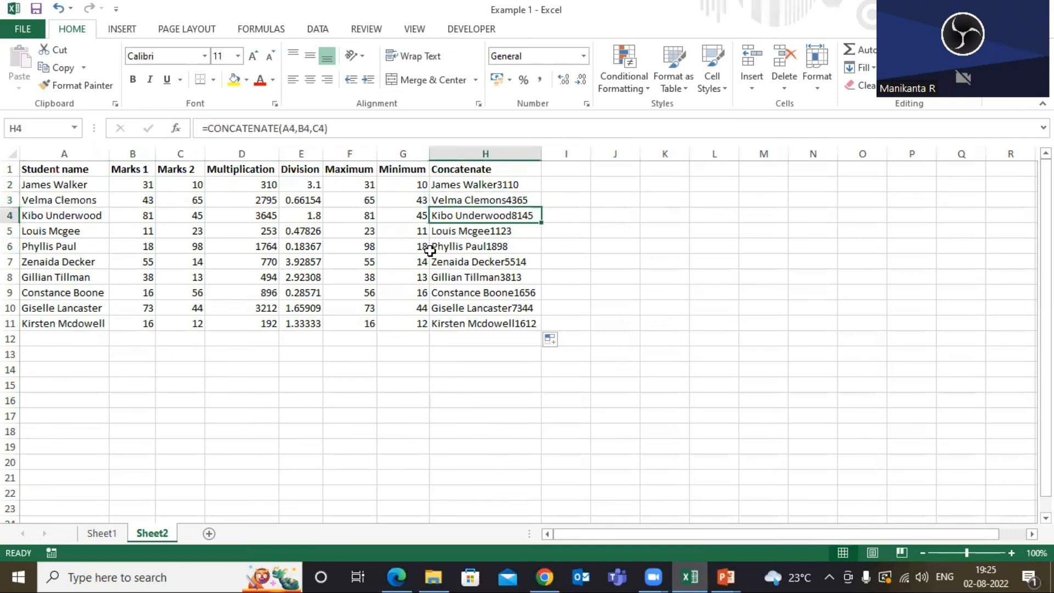
Check the row 11 concatenation against its name, then review the column headers.
{"action": "left_click", "coordinate": [68, 326]}
{"action": "left_click", "coordinate": [481, 325]}
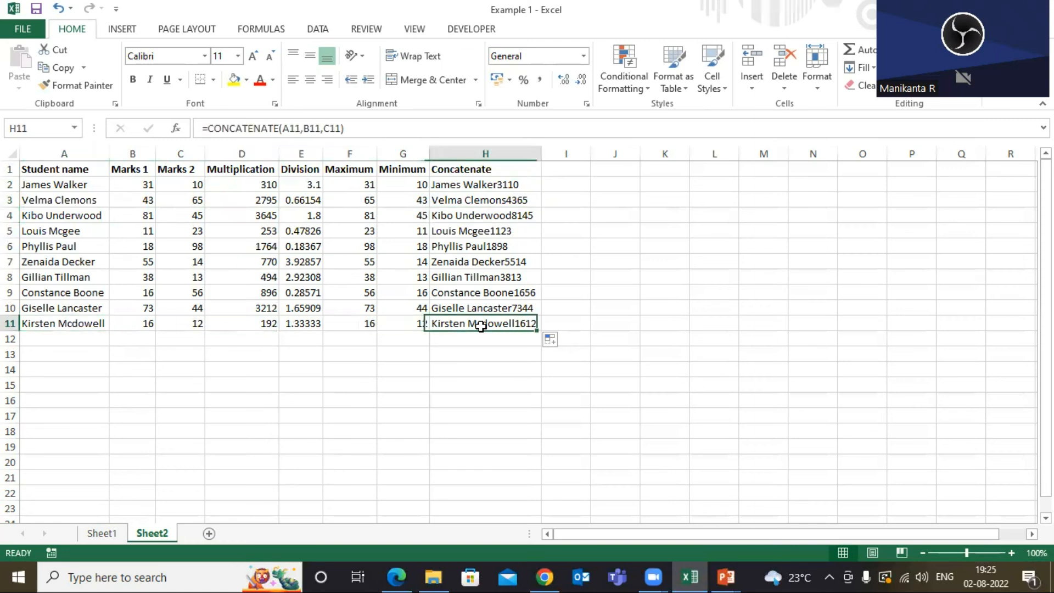
{"action": "left_click", "coordinate": [47, 327]}
{"action": "left_click", "coordinate": [455, 323]}
{"action": "left_click", "coordinate": [49, 327]}
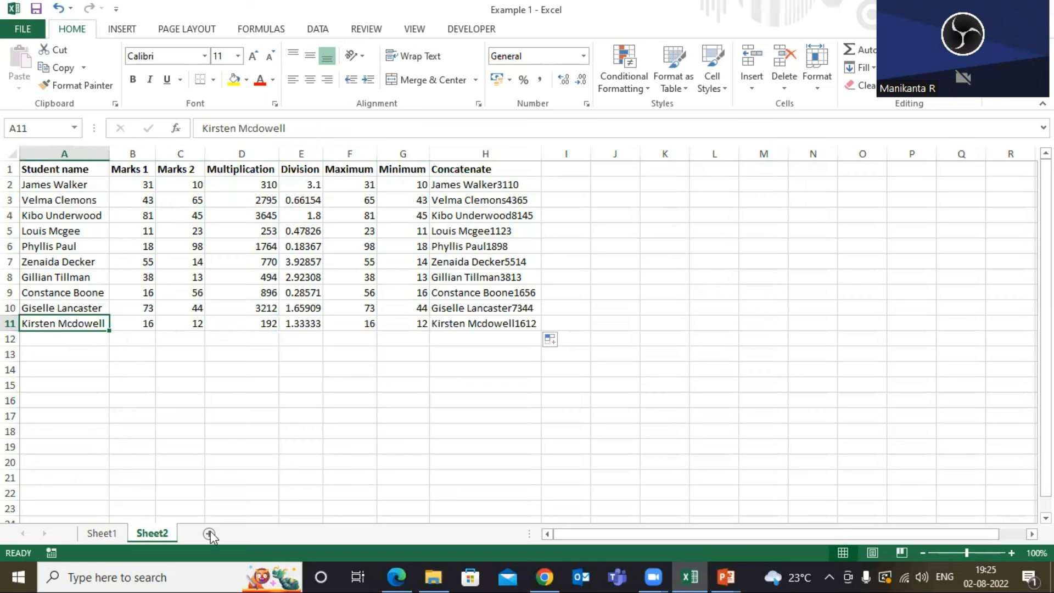
{"action": "left_click", "coordinate": [74, 172]}
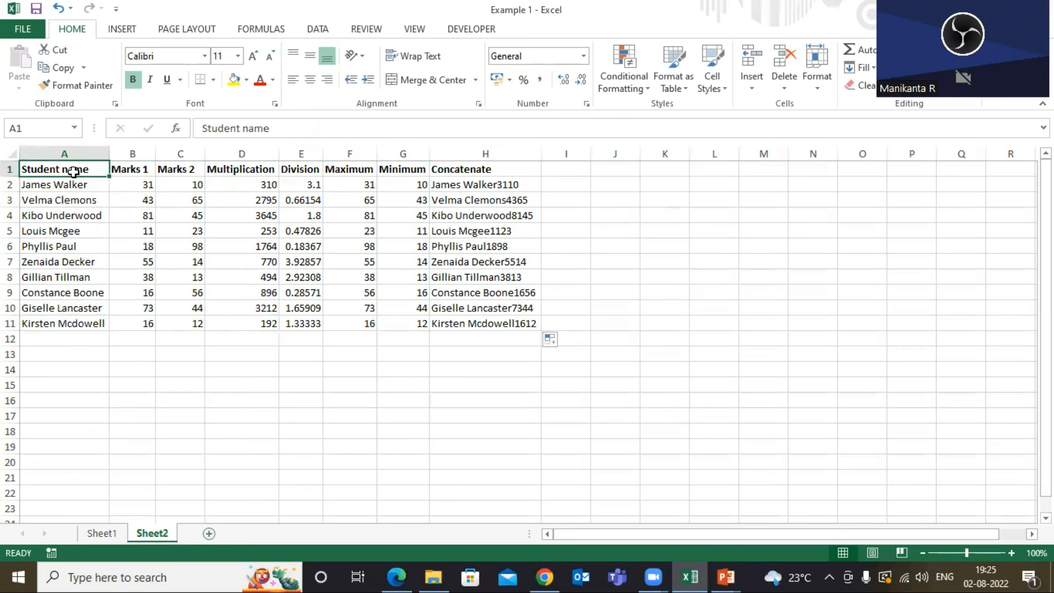
{"action": "left_click", "coordinate": [460, 171]}
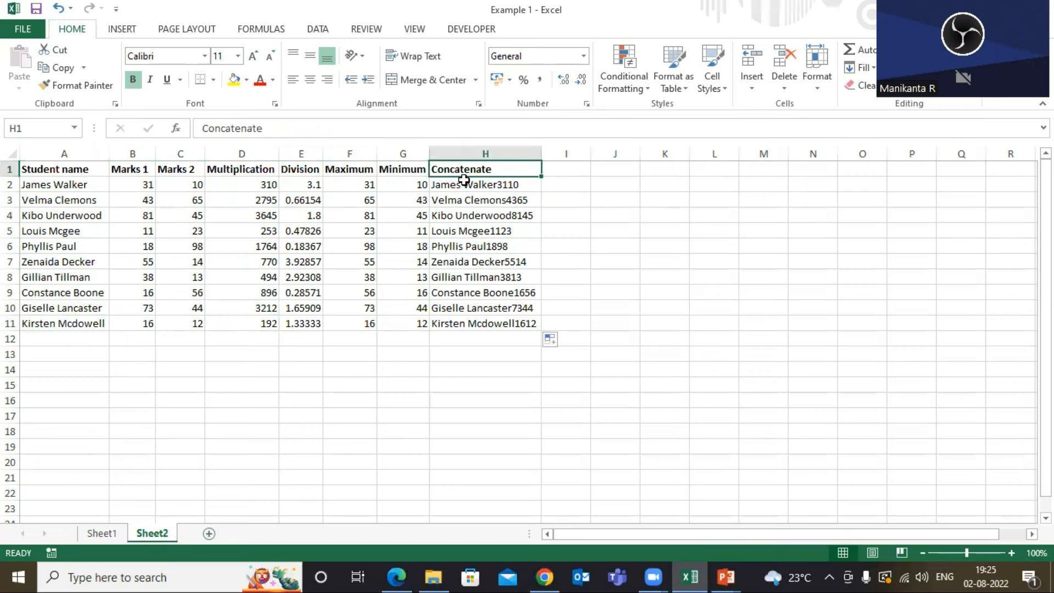
{"action": "left_click", "coordinate": [225, 171]}
{"action": "left_click", "coordinate": [130, 170]}
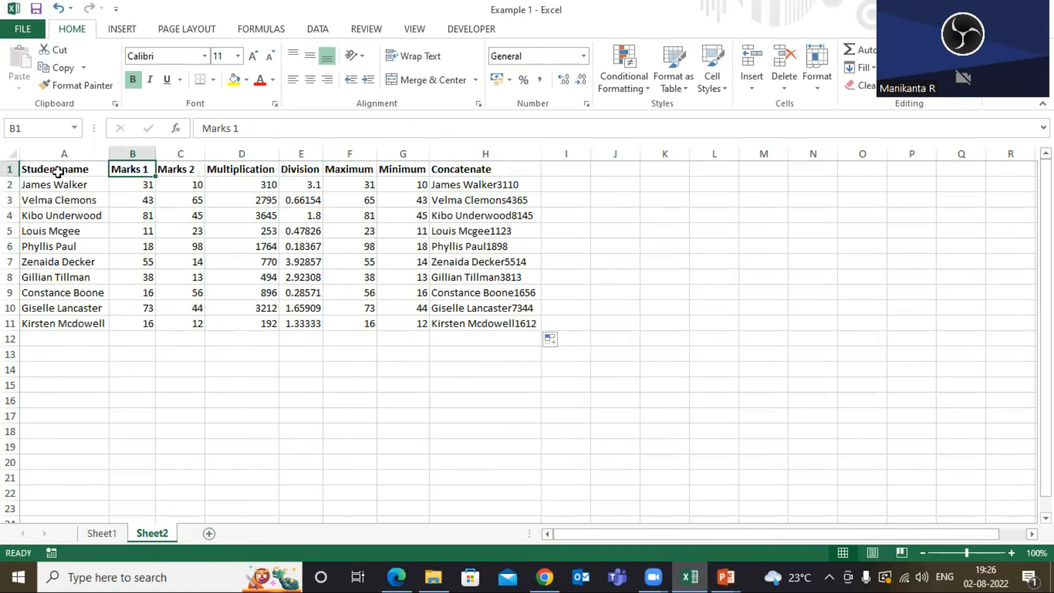
Review the column headers, then step through the row 2 formulas from Multiplication across to Concatenate.
{"action": "left_click", "coordinate": [57, 170]}
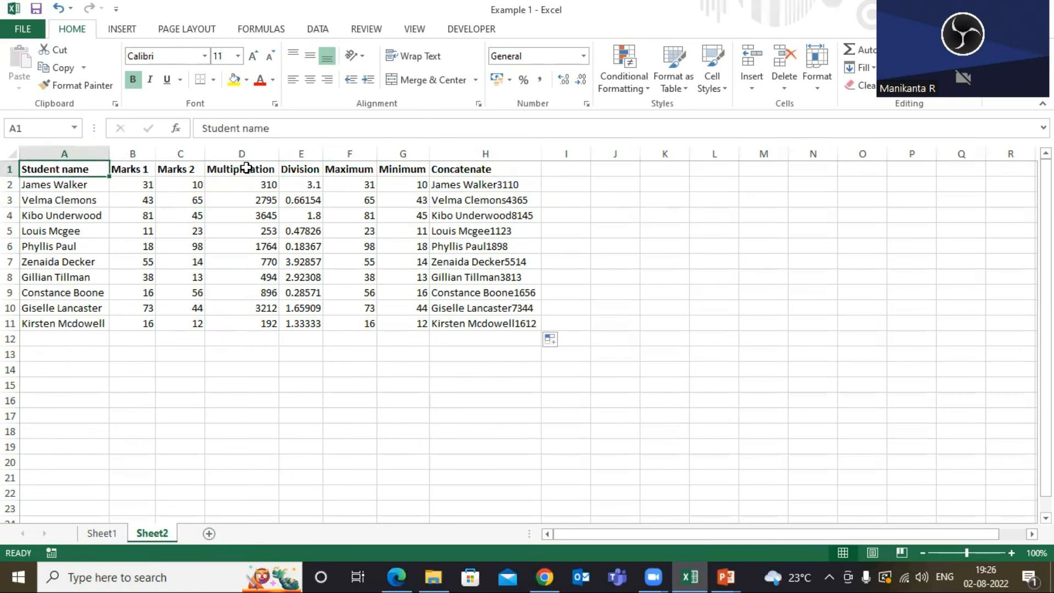
{"action": "left_click", "coordinate": [247, 169]}
{"action": "left_click", "coordinate": [307, 168]}
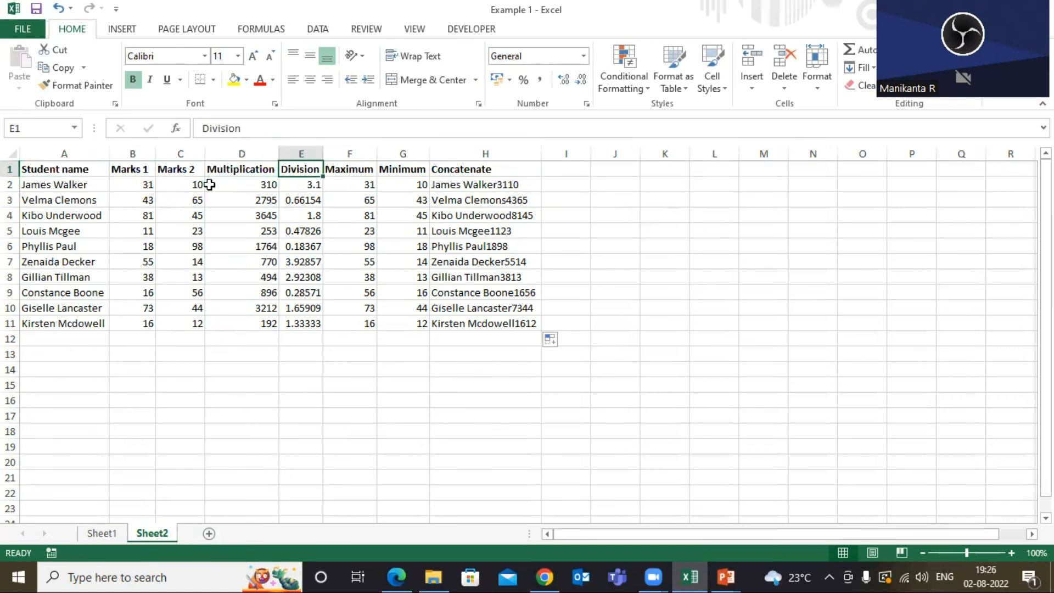
{"action": "left_click", "coordinate": [252, 180]}
{"action": "key", "text": "Right"}
{"action": "key", "text": "Right"}
{"action": "key", "text": "Right"}
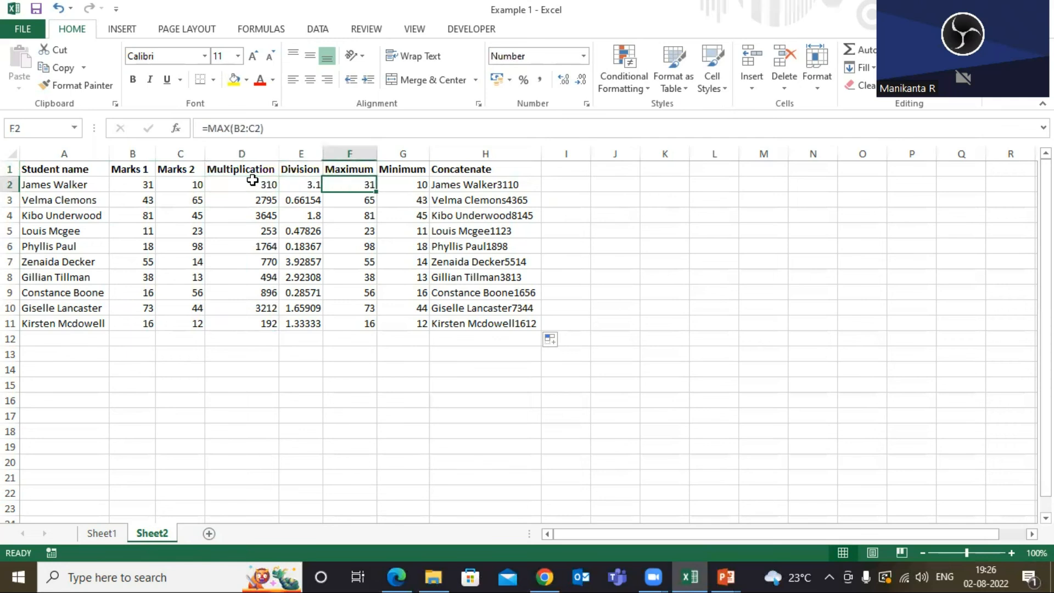
{"action": "key", "text": "Right"}
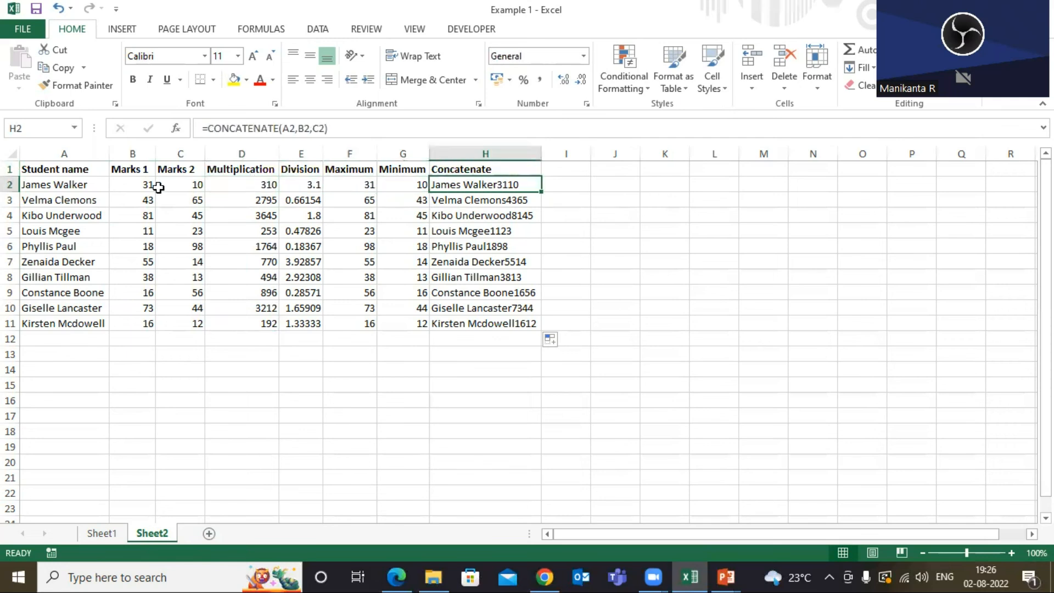
Examine the Student name and Marks 1 header cells while explaining the table's columns.
{"action": "left_click", "coordinate": [73, 168]}
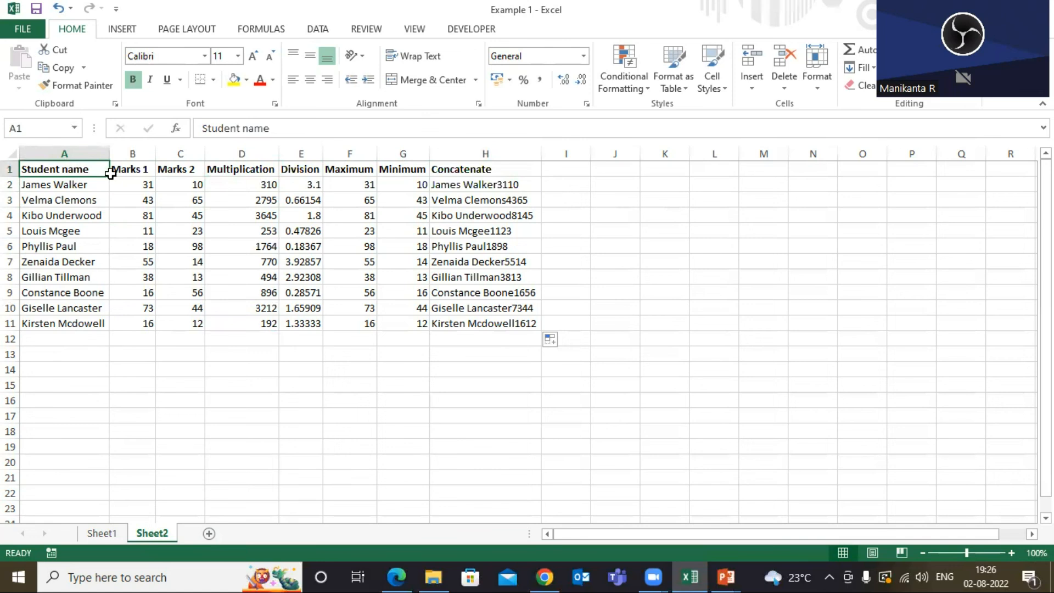
{"action": "left_click", "coordinate": [139, 170]}
{"action": "left_click", "coordinate": [80, 172]}
{"action": "left_click", "coordinate": [144, 170]}
{"action": "left_click", "coordinate": [78, 173]}
{"action": "left_click", "coordinate": [112, 168]}
{"action": "left_click", "coordinate": [98, 166]}
{"action": "left_click", "coordinate": [138, 166]}
{"action": "left_click", "coordinate": [84, 171]}
{"action": "left_click", "coordinate": [136, 170]}
{"action": "left_click", "coordinate": [65, 174]}
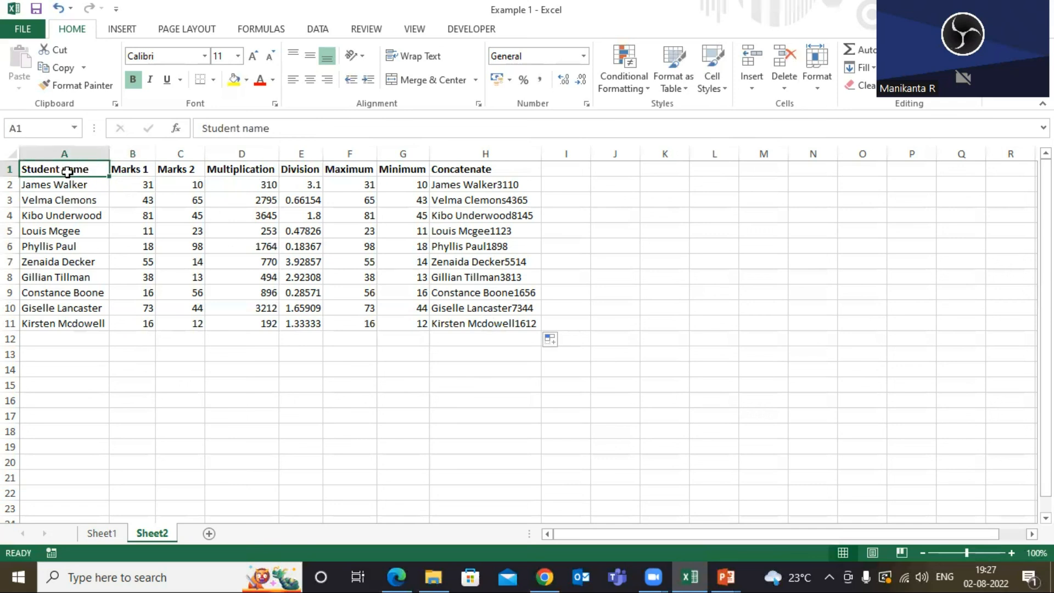